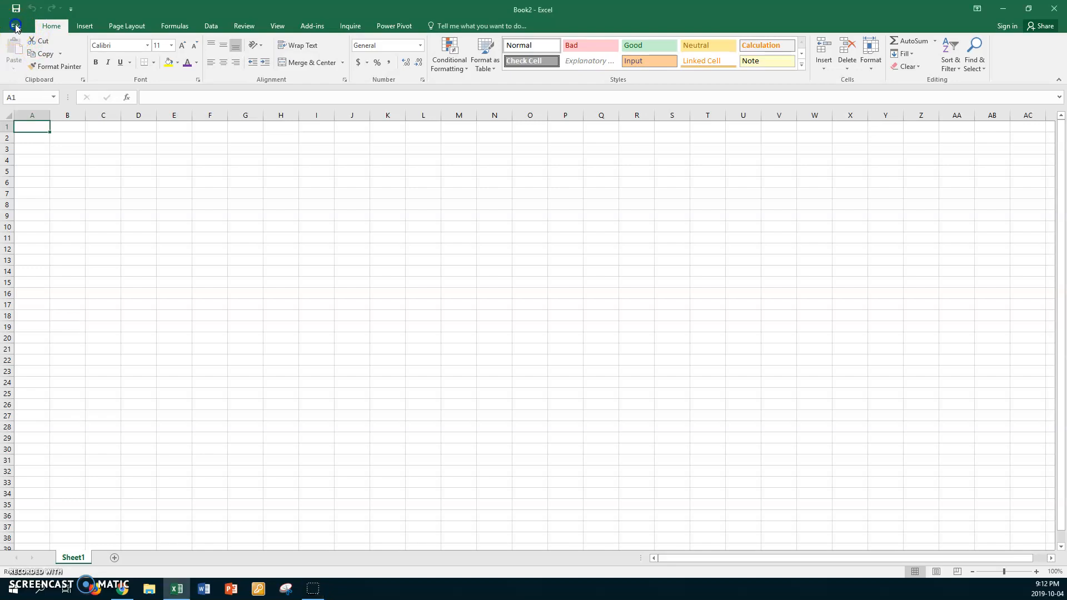
Open the "xx golf criteria" workbook from the Teaching Documents PC folder under CLASSES V Drive > PC
click(17, 29)
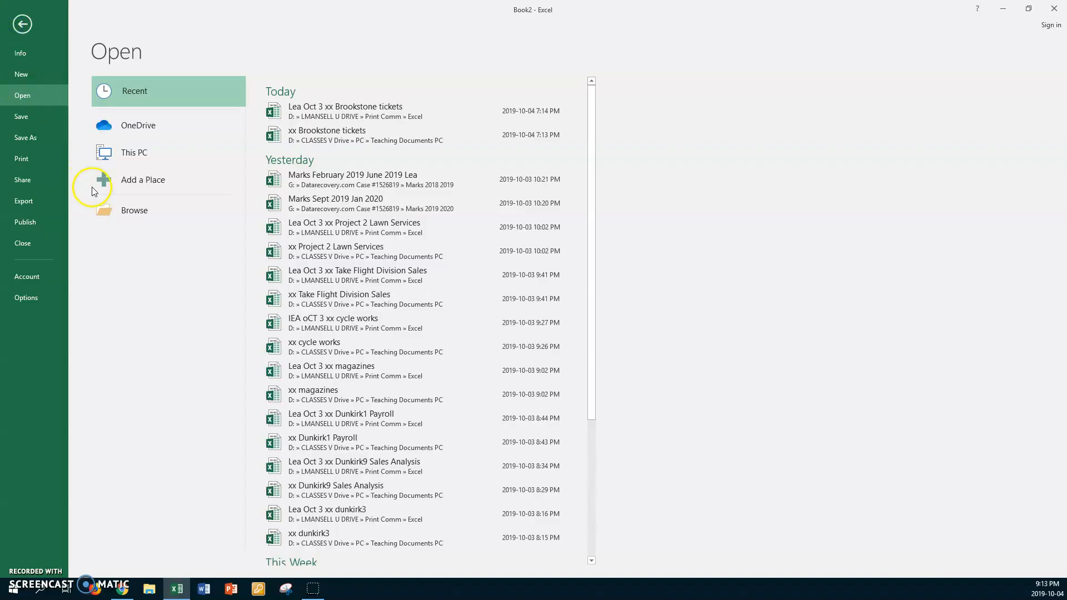
click(125, 210)
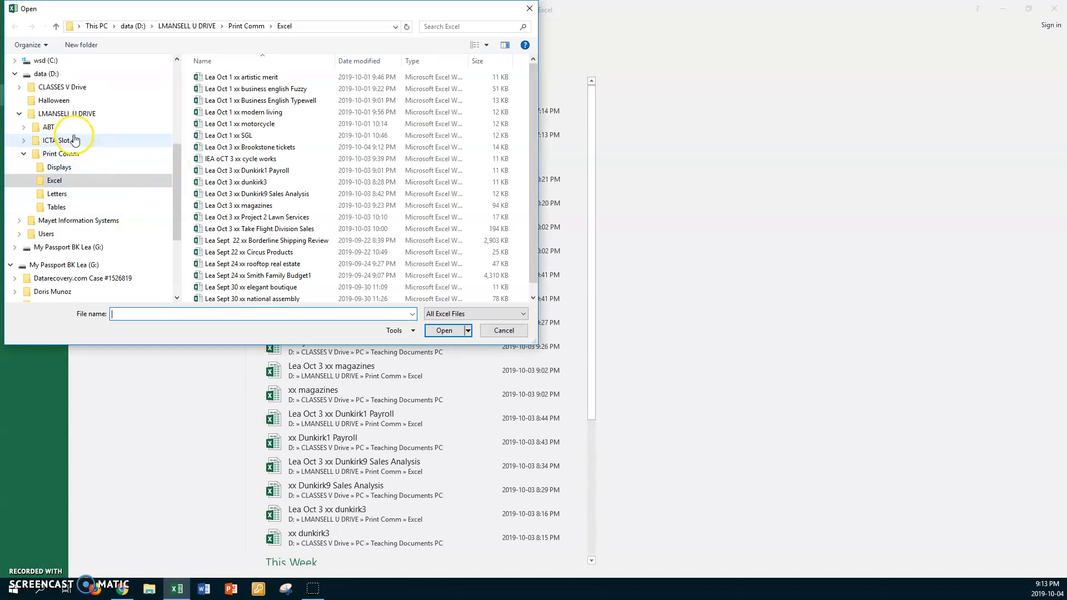
click(60, 90)
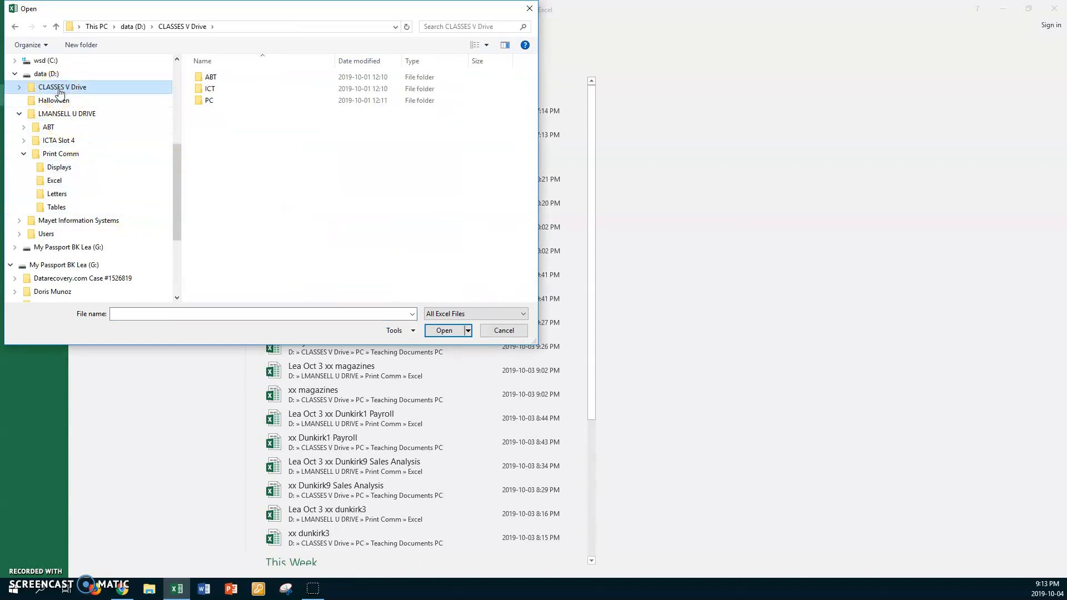
double_click(201, 100)
double_click(199, 76)
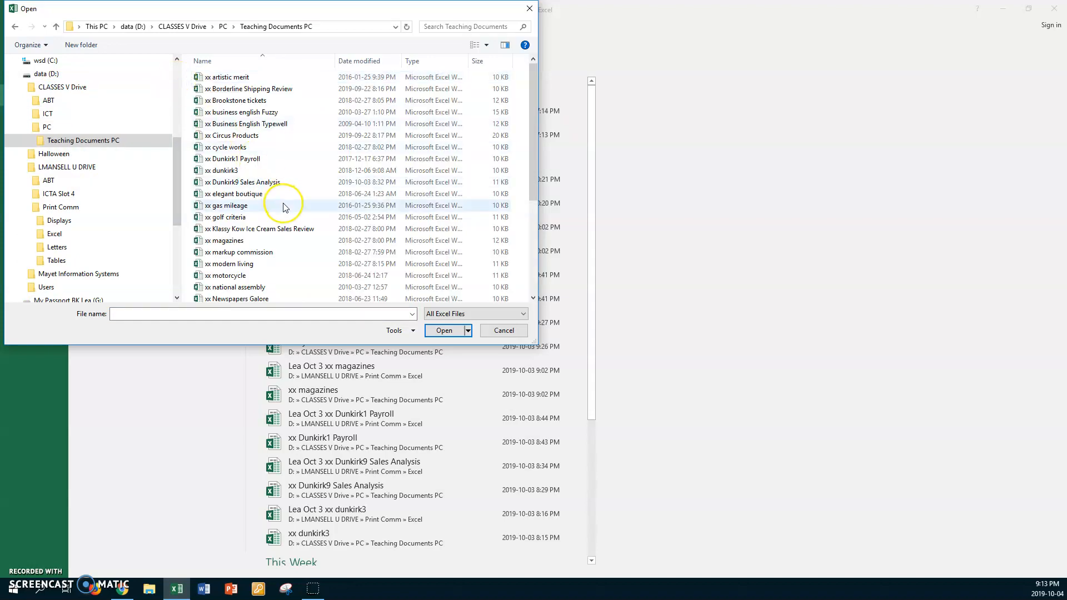
double_click(225, 217)
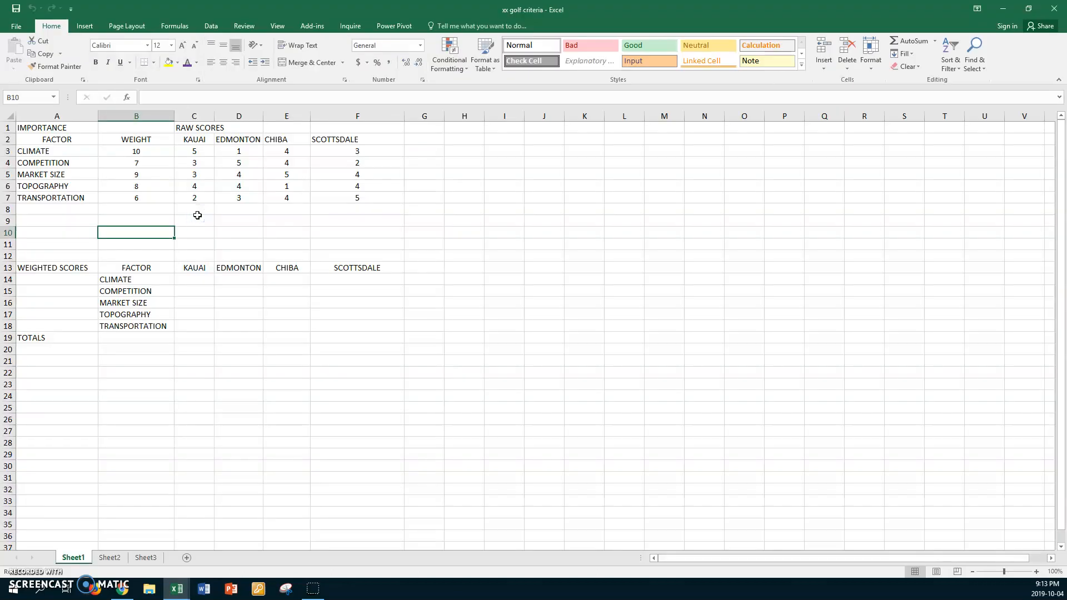
Save a copy in the personal drive's Print Comm > Excel folder, prefixing the file name with the owner's first name and "Oct 3"
click(17, 26)
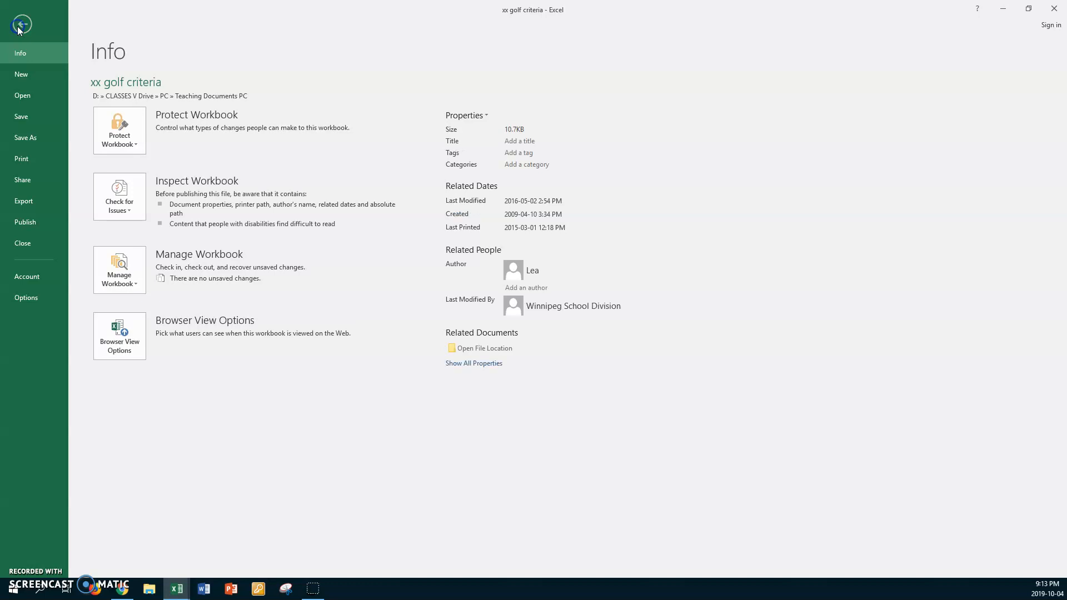
click(21, 138)
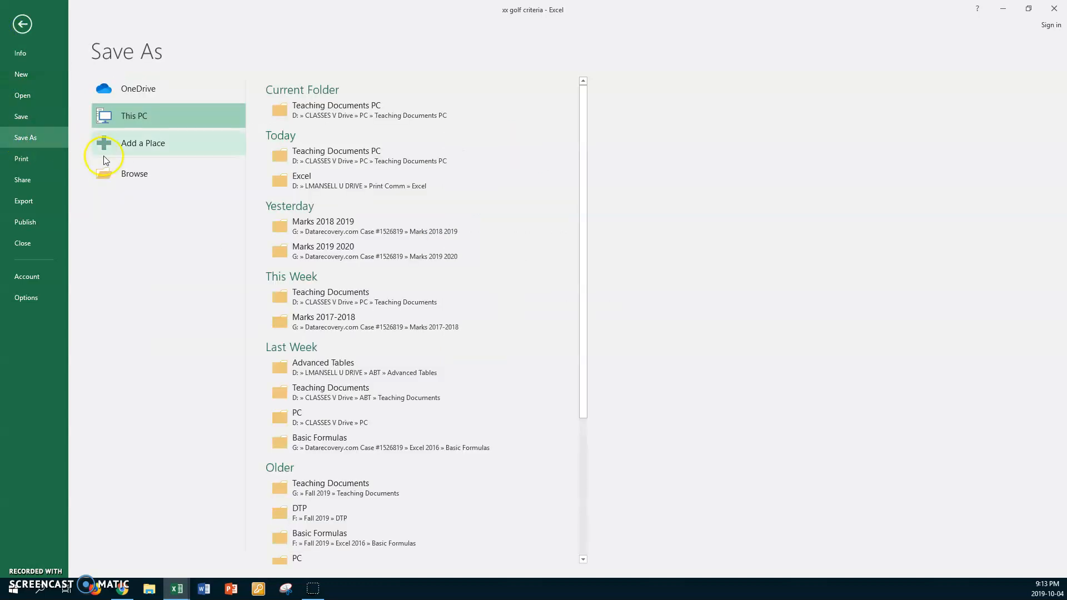
click(132, 172)
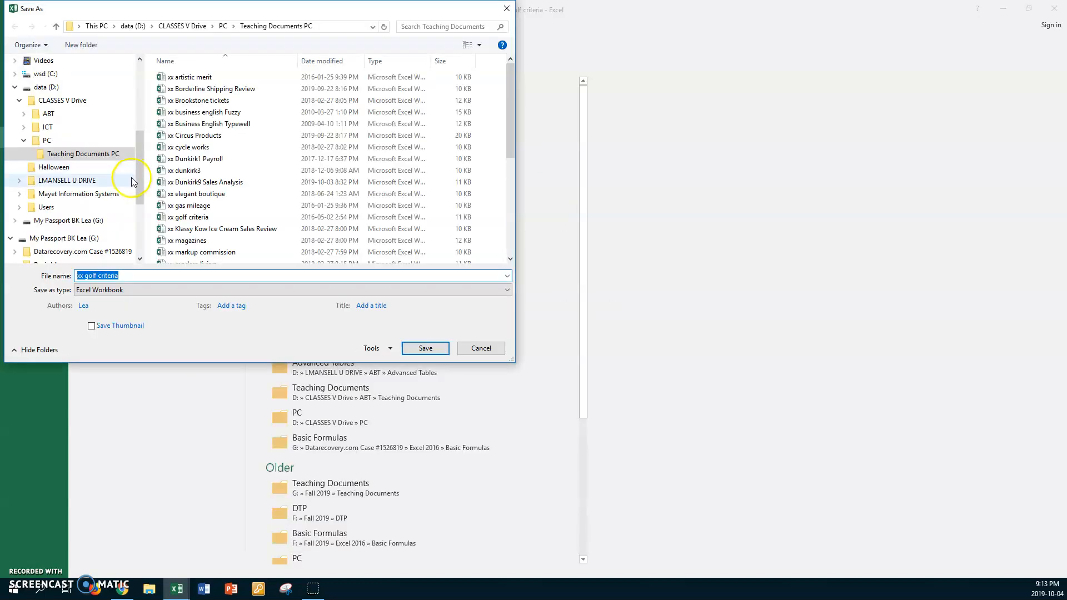
click(59, 180)
double_click(167, 101)
click(162, 89)
double_click(162, 88)
double_click(143, 273)
key(Home)
text(Lea )
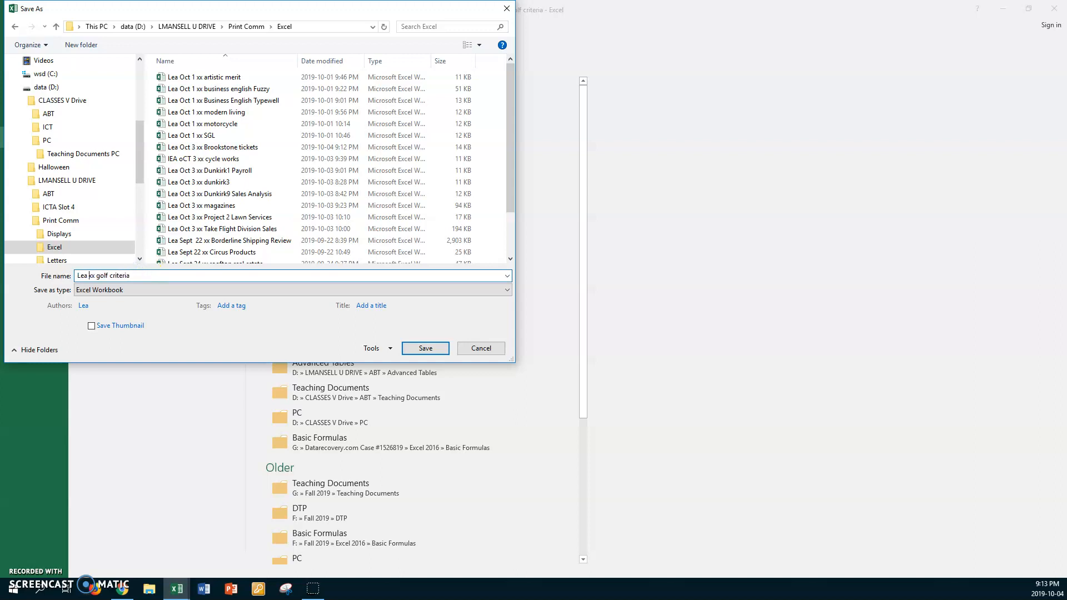
text(Oct 3)
click(417, 347)
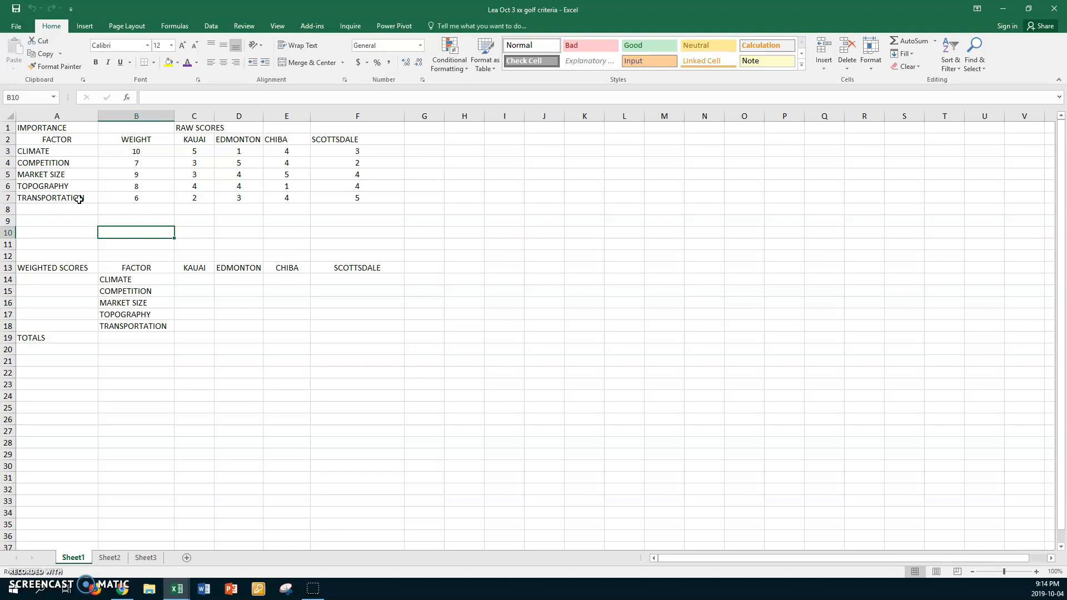
scroll(79, 200, down, 1)
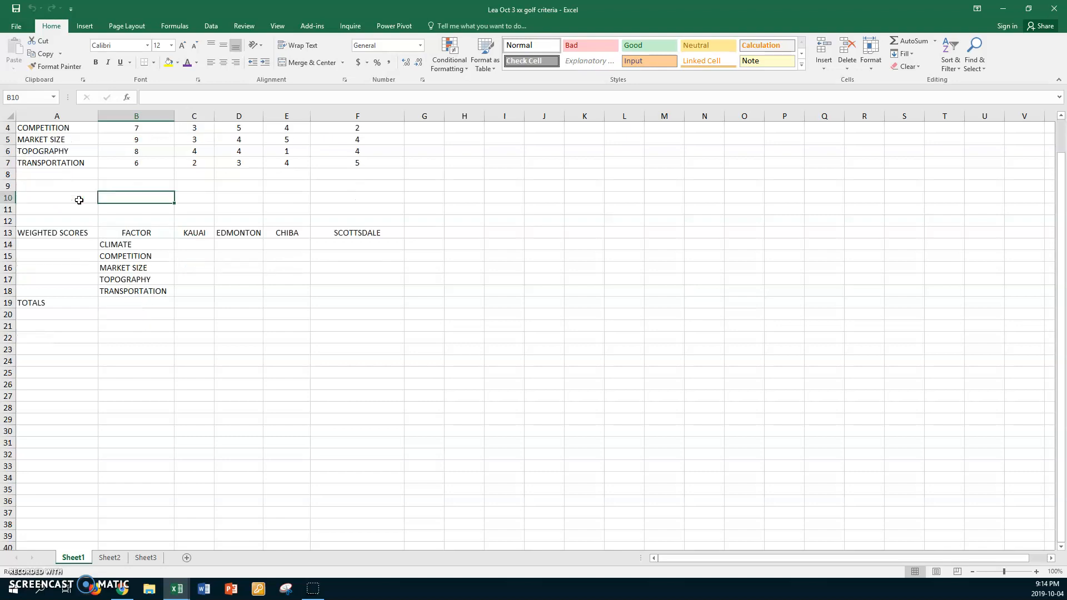
scroll(89, 189, up, 1)
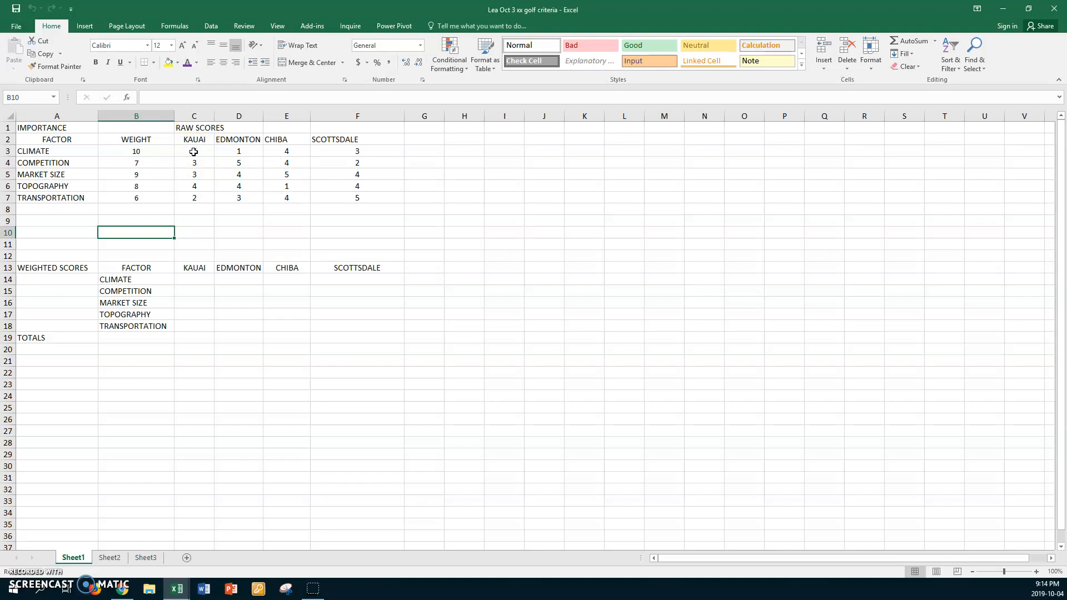
click(228, 149)
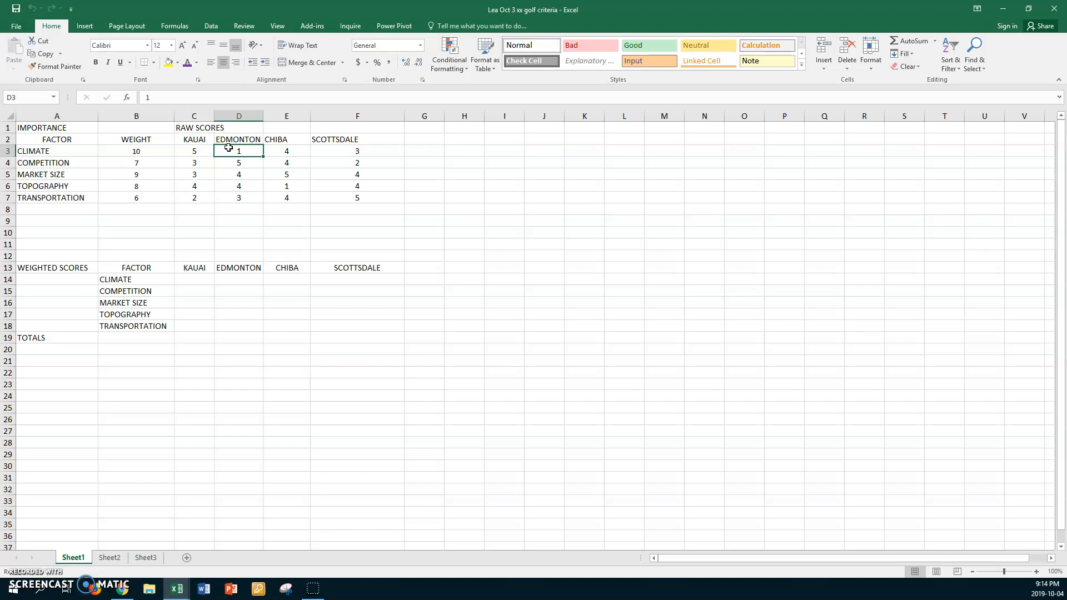
click(277, 152)
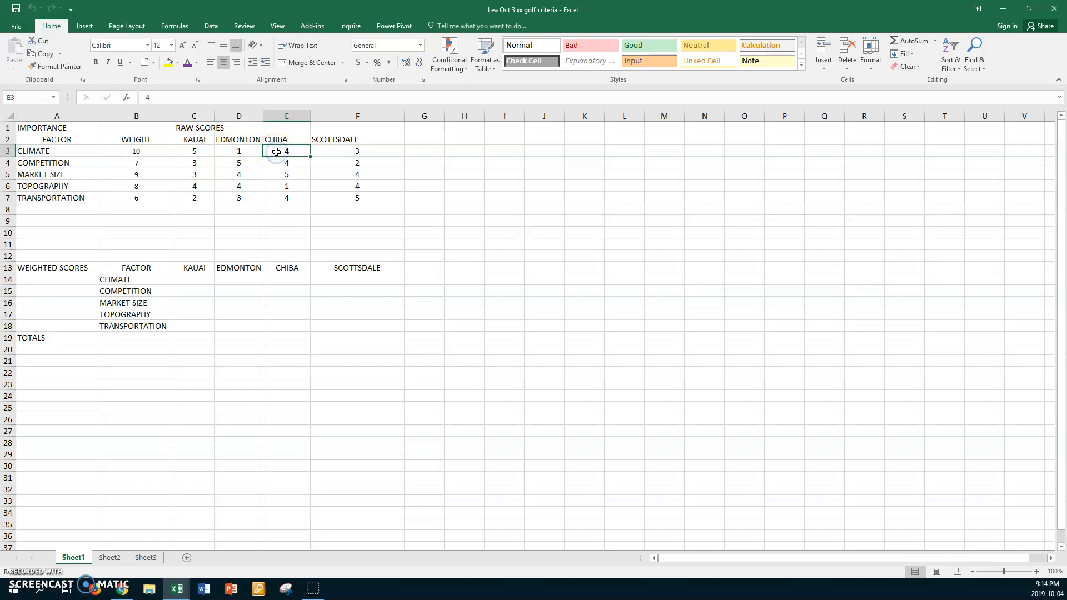
click(329, 151)
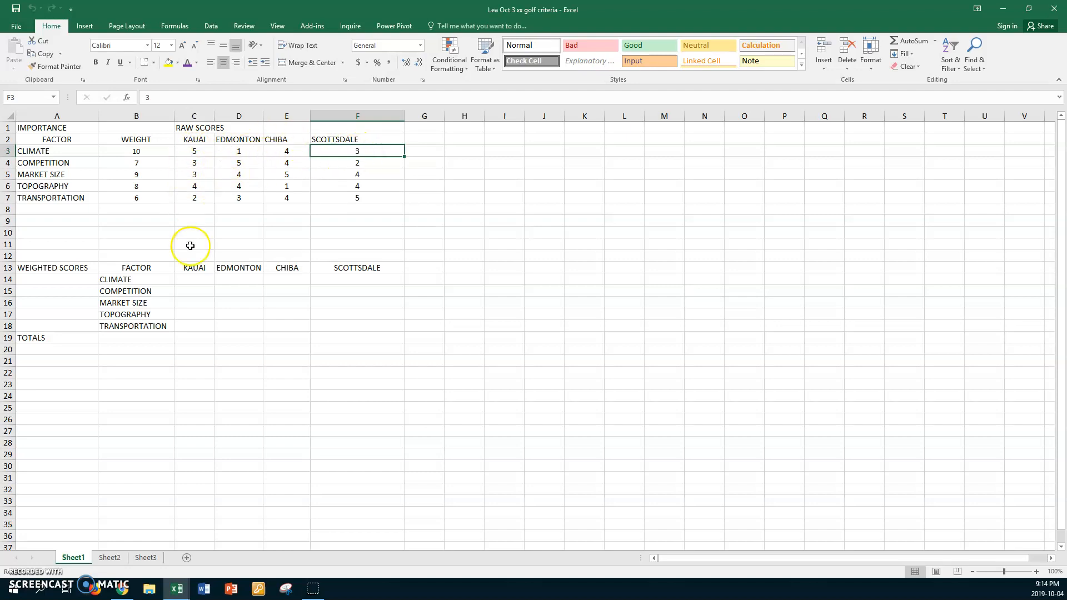
Calculate Kauai's weighted scores by entering =B3*C3 in C14 and copying the formula down through C18
click(200, 280)
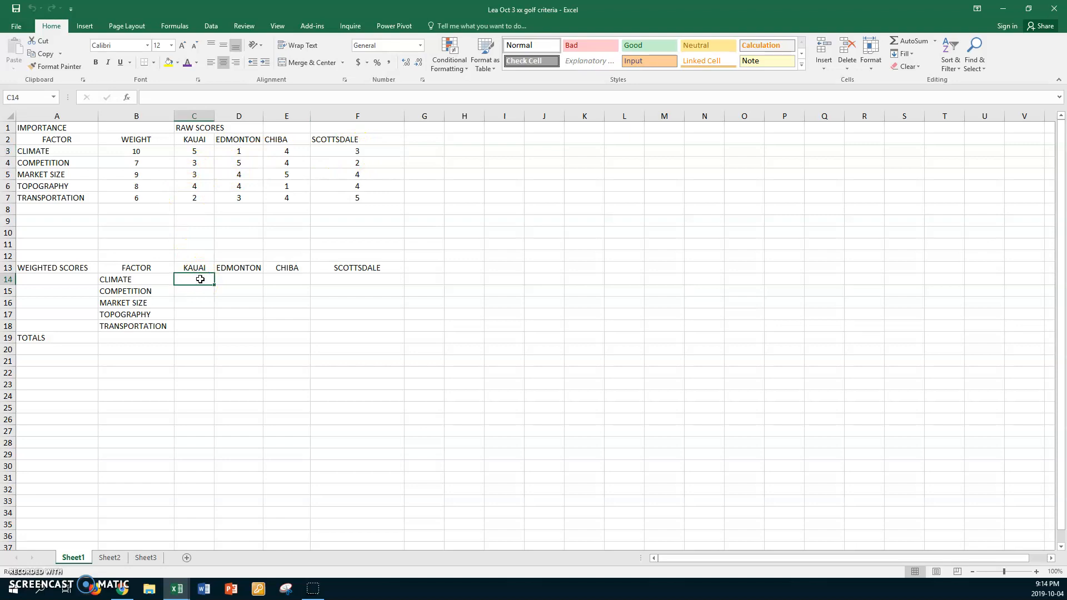
text(=)
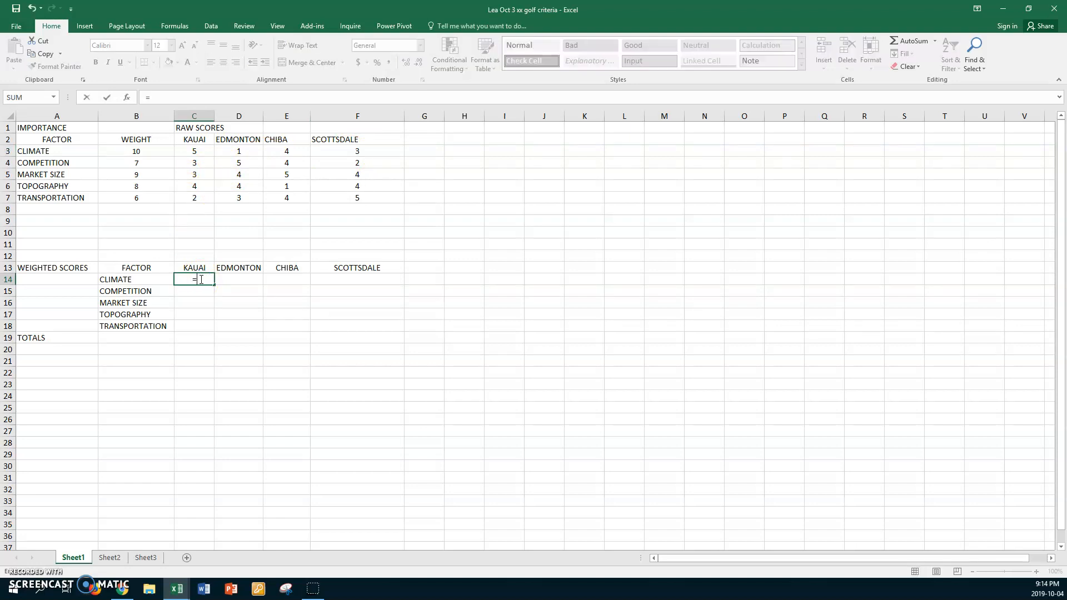
click(153, 151)
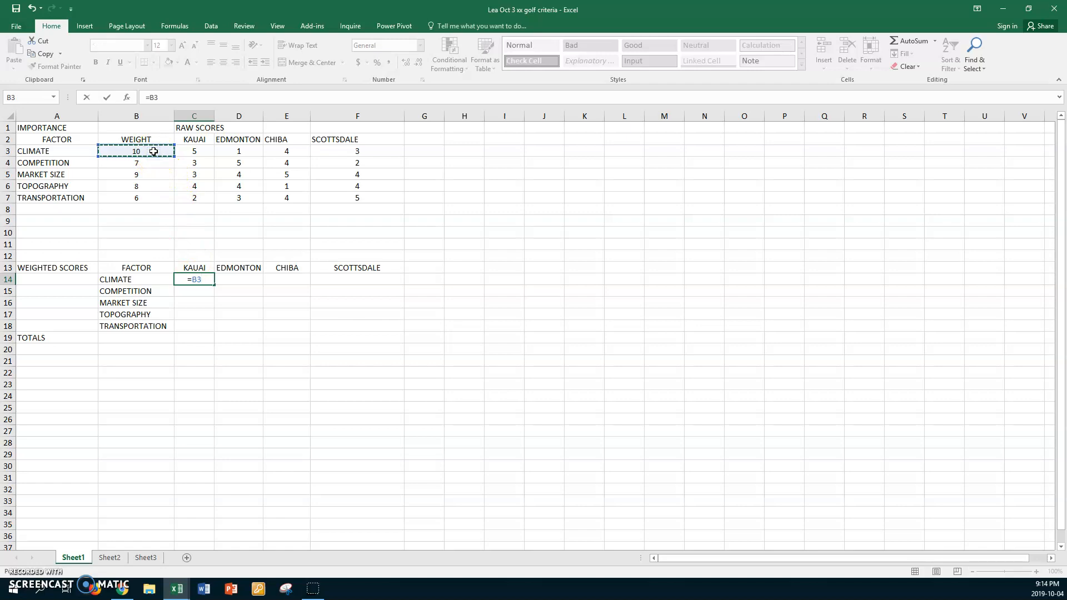
text(*)
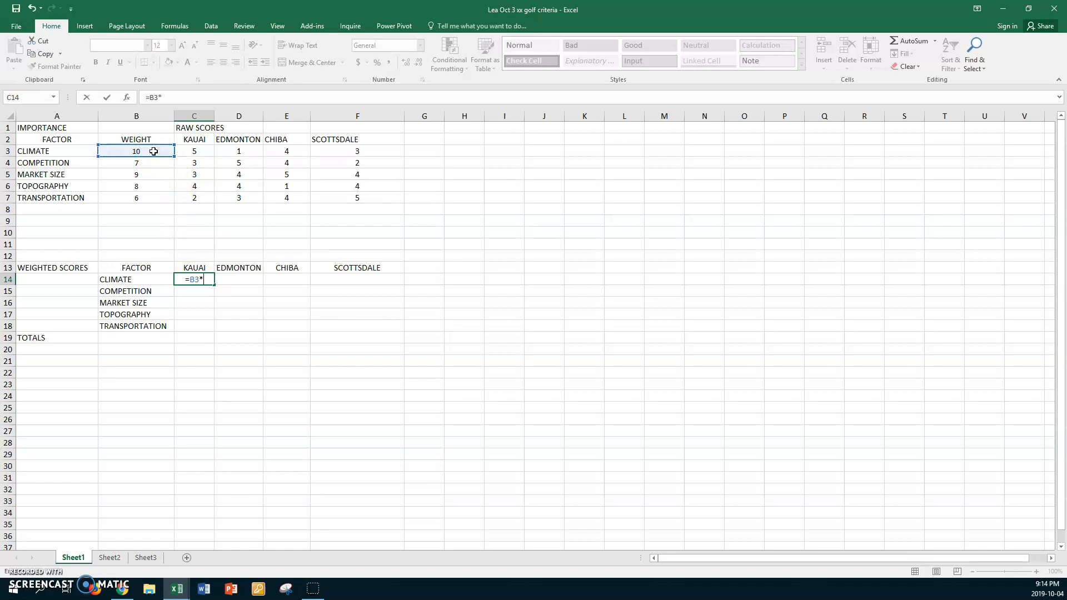
click(187, 152)
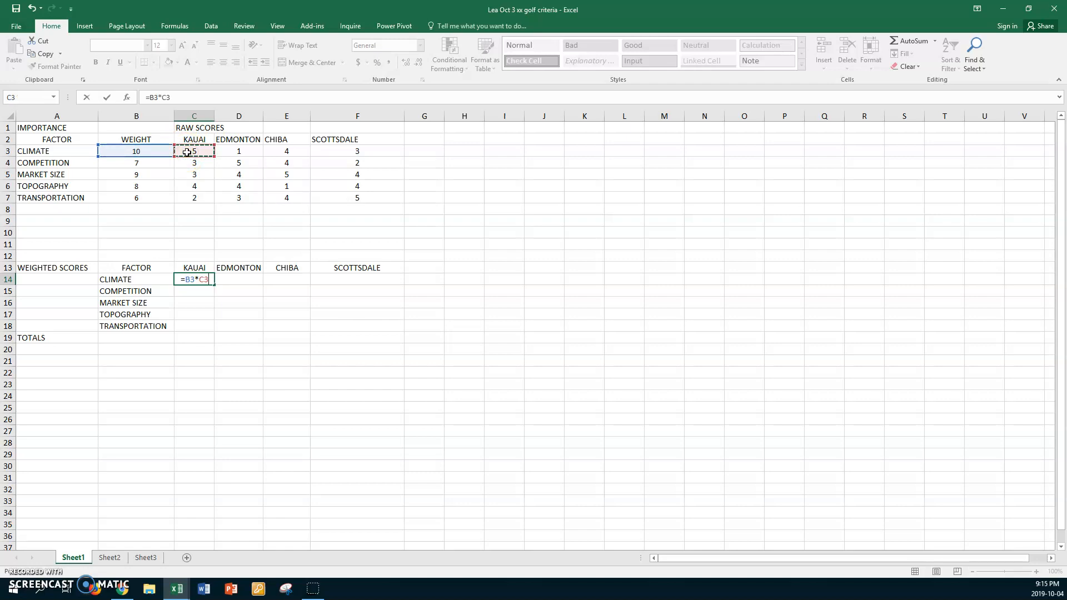
key(Return)
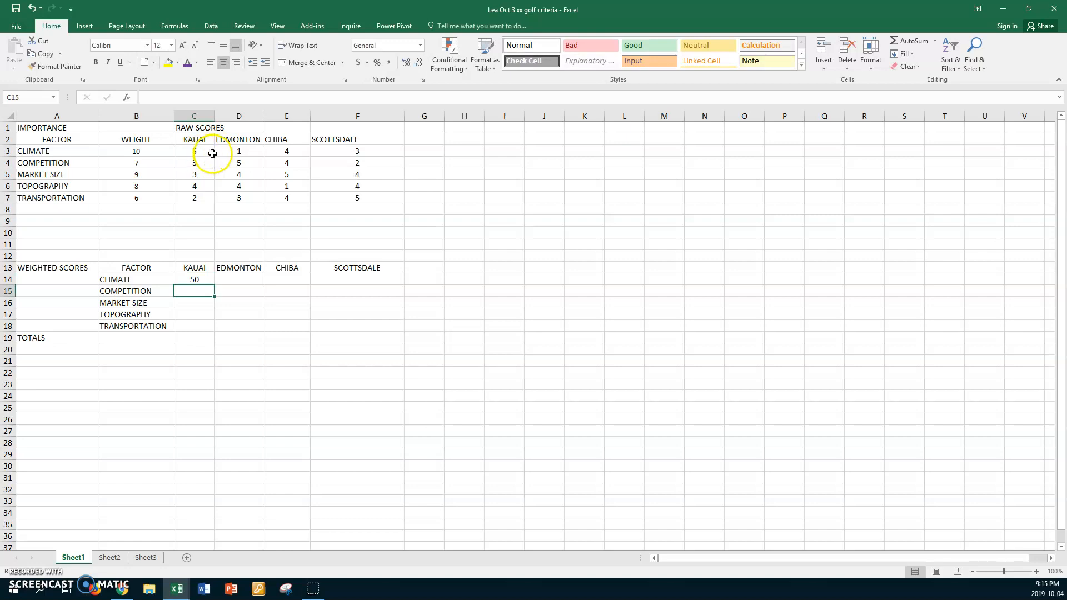
click(196, 279)
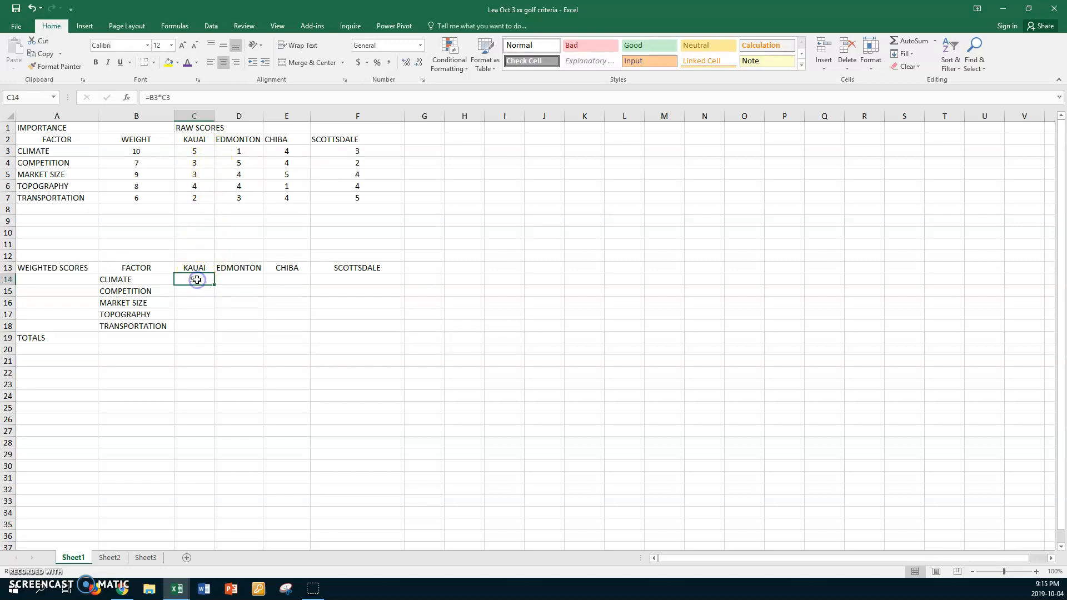
drag(215, 287, 208, 333)
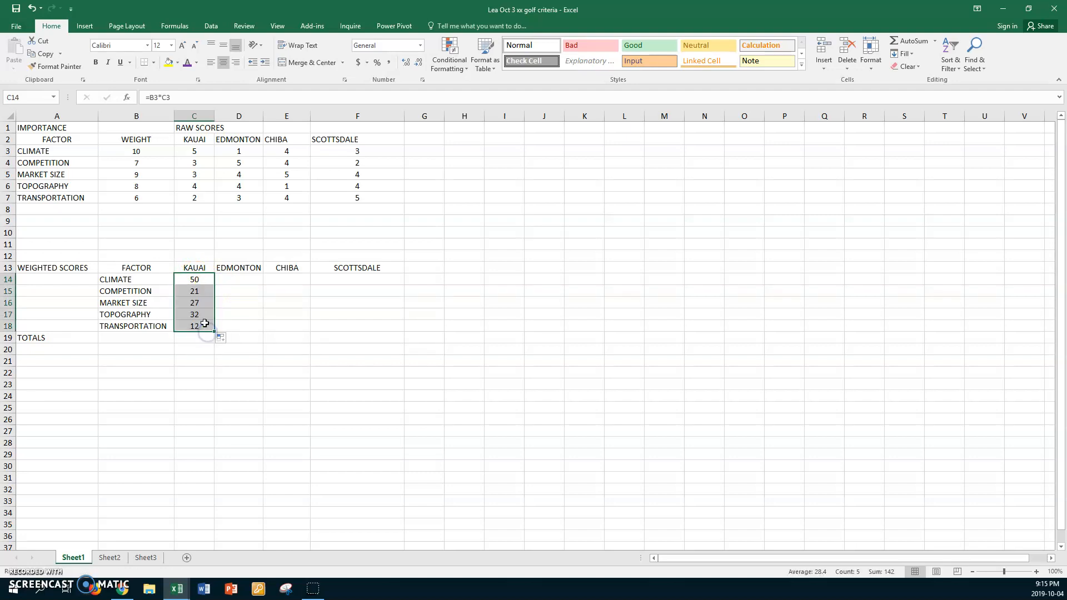
Display the sheet's formulas and check which weight and raw score each Kauai formula in C14:C18 references
key(ctrl+grave)
scroll(204, 322, up, 1)
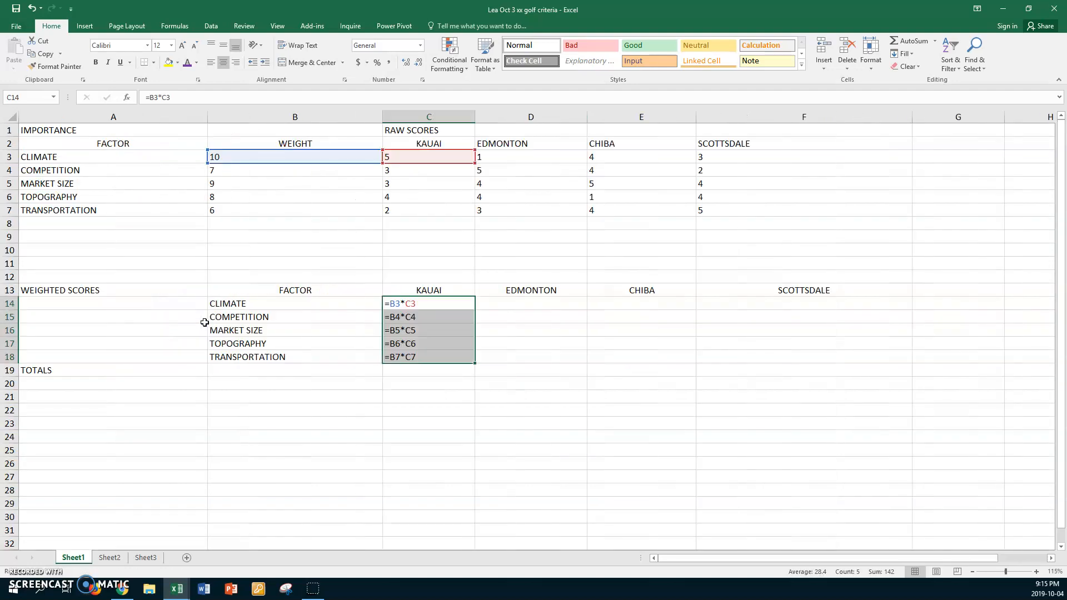
click(431, 304)
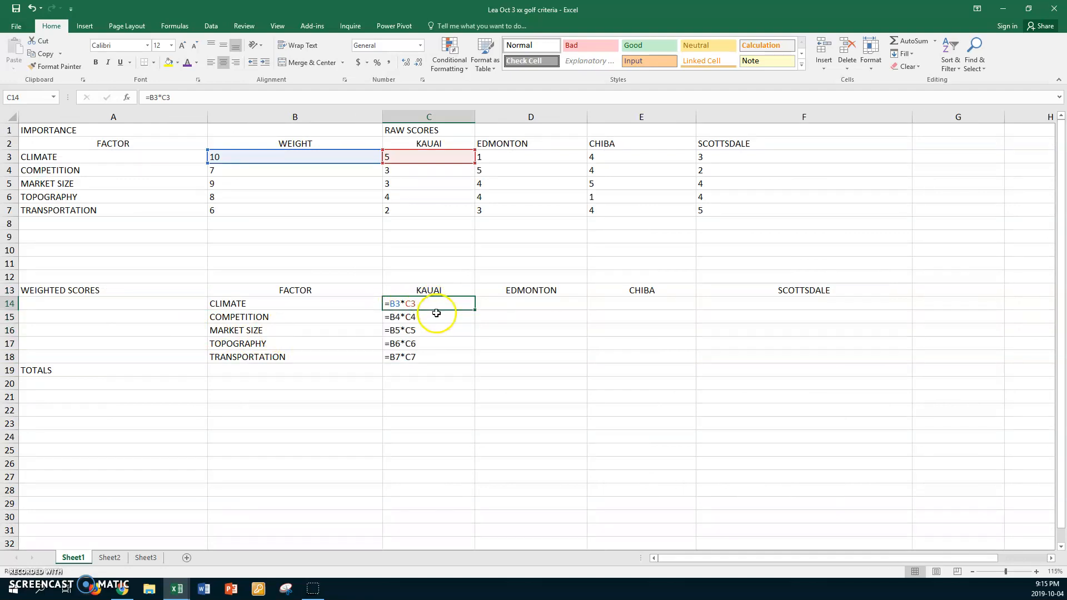
click(437, 314)
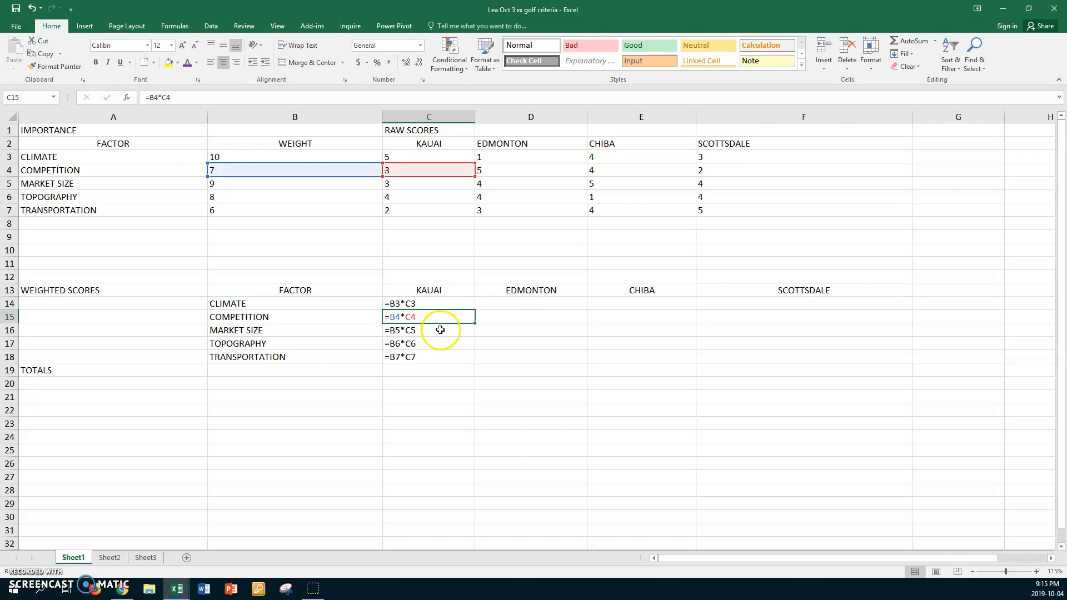
click(441, 332)
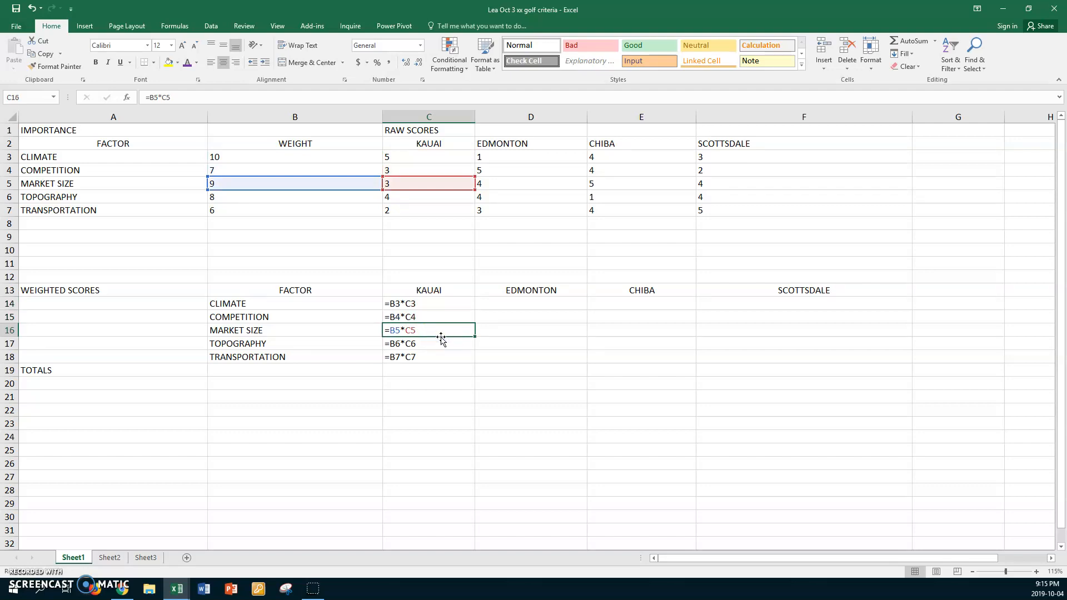
click(439, 343)
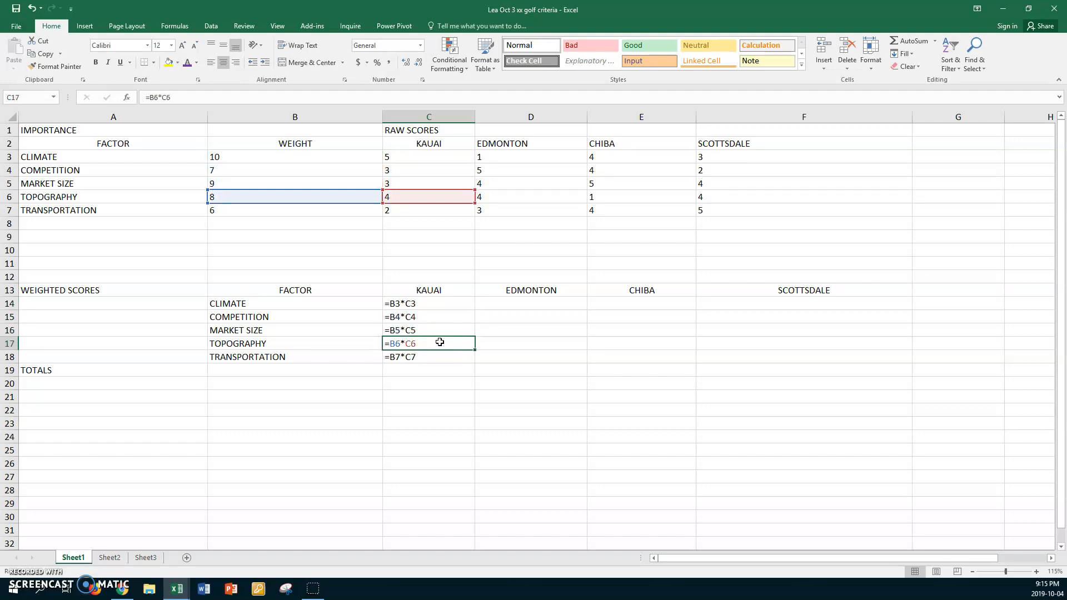
click(436, 356)
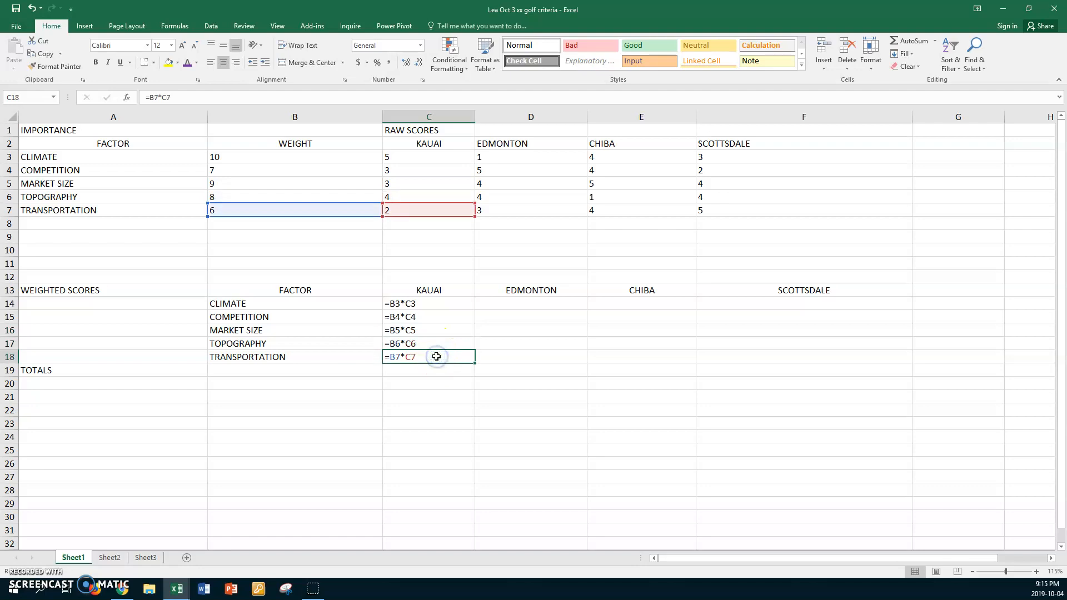
Copy the Kauai weighted-score formulas across to Edmonton, Chiba and Scottsdale in D14:F18, then switch the sheet back to showing values
drag(443, 302, 838, 357)
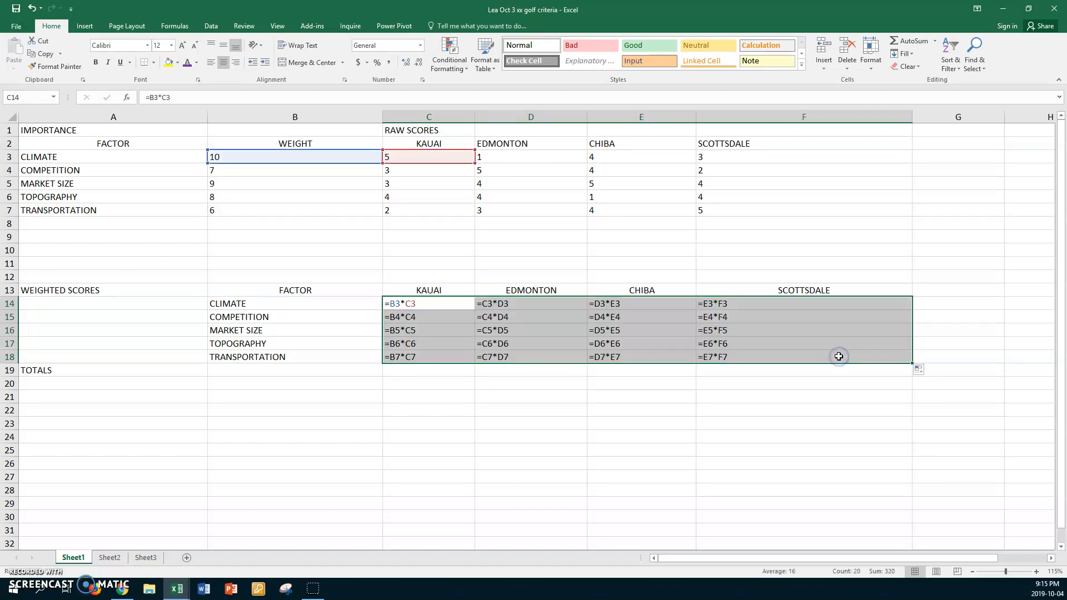
click(528, 305)
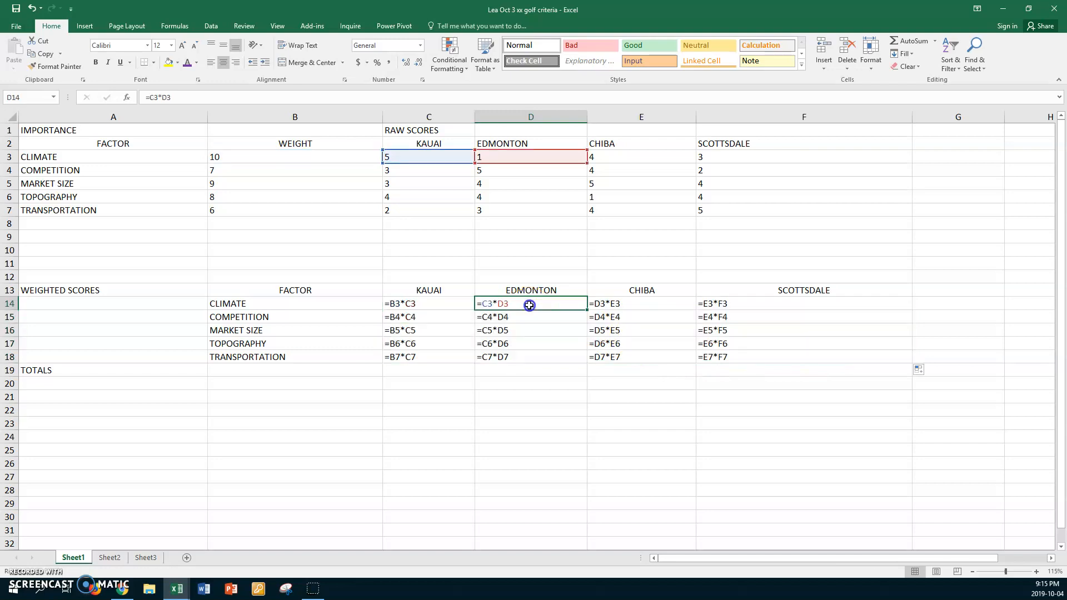
key(ctrl+grave)
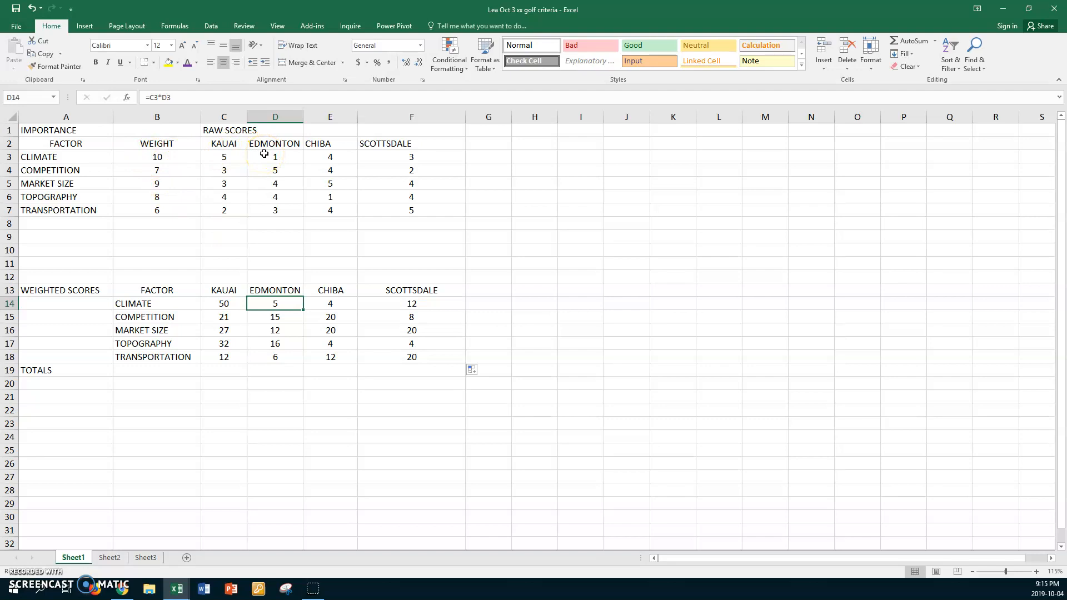
Display the formulas again and check the cell references in the climate formulas for Edmonton, Chiba and Scottsdale
click(289, 301)
key(ctrl+grave)
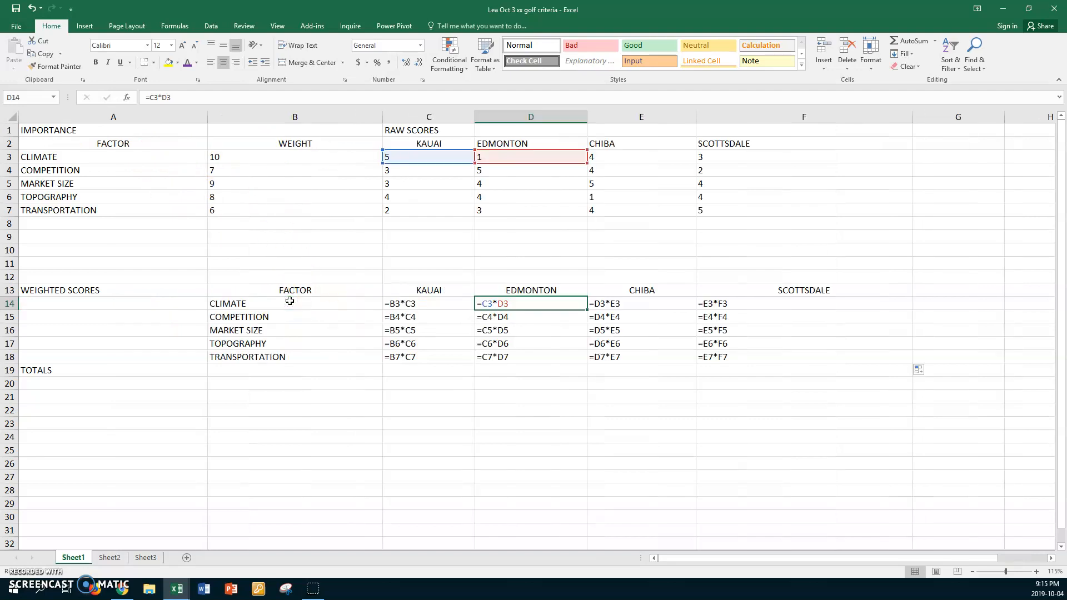
click(526, 302)
click(626, 300)
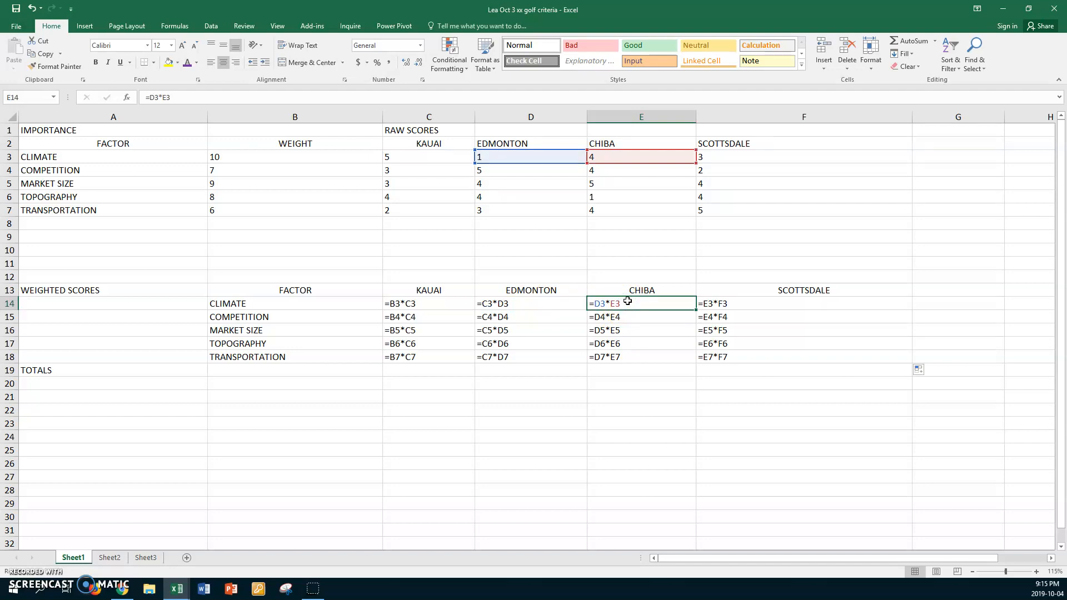
click(731, 306)
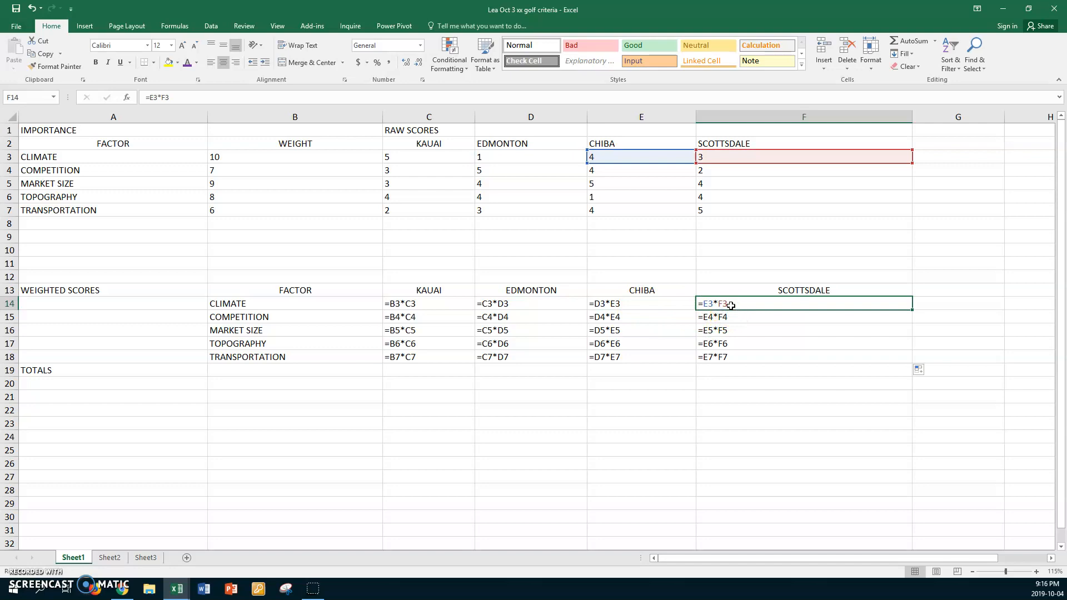
Edit Kauai's climate formula in C14 to =$B3*C3 so the weight column reference is absolute
click(426, 305)
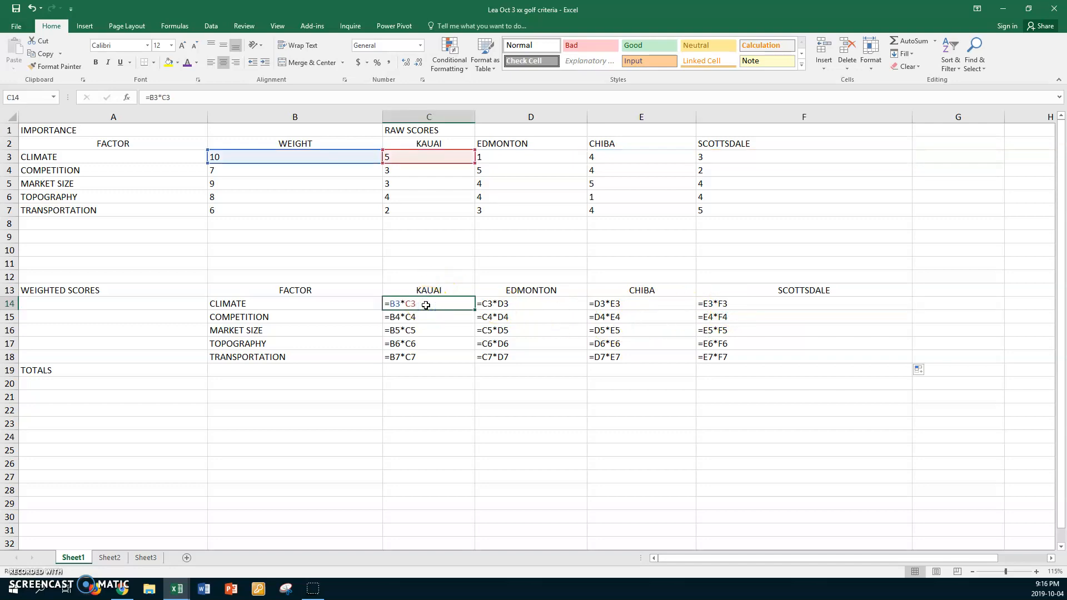
key(F2)
click(398, 306)
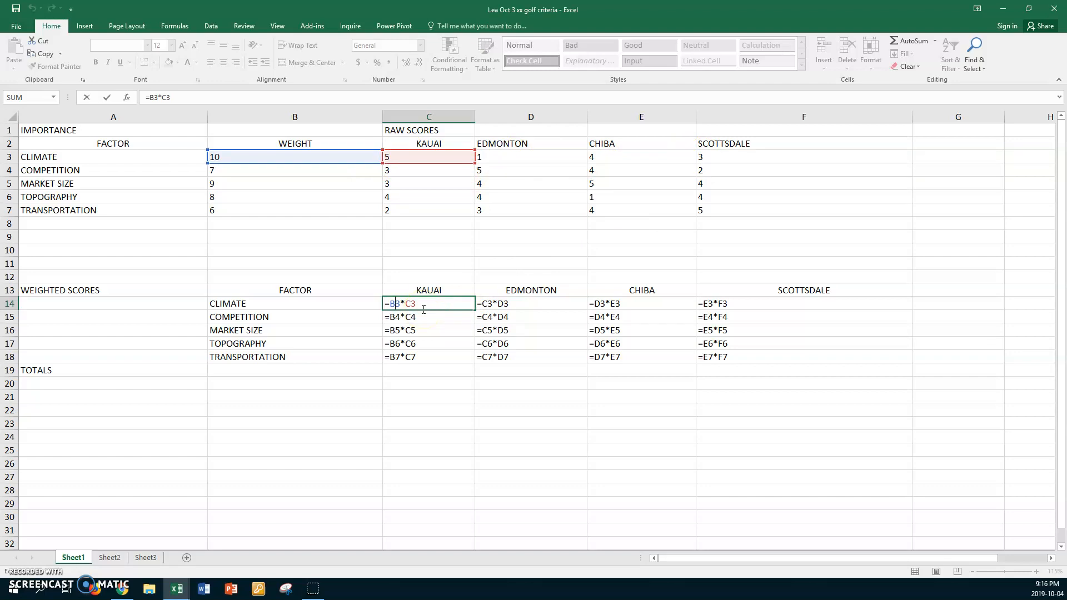
key(F4)
key(F4)
click(440, 301)
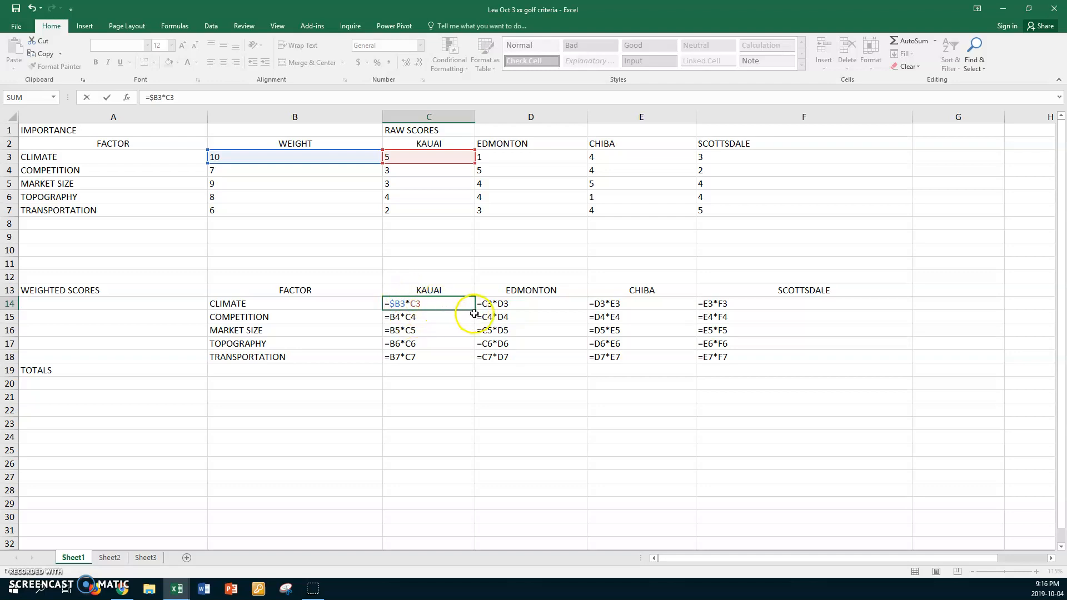
key(Return)
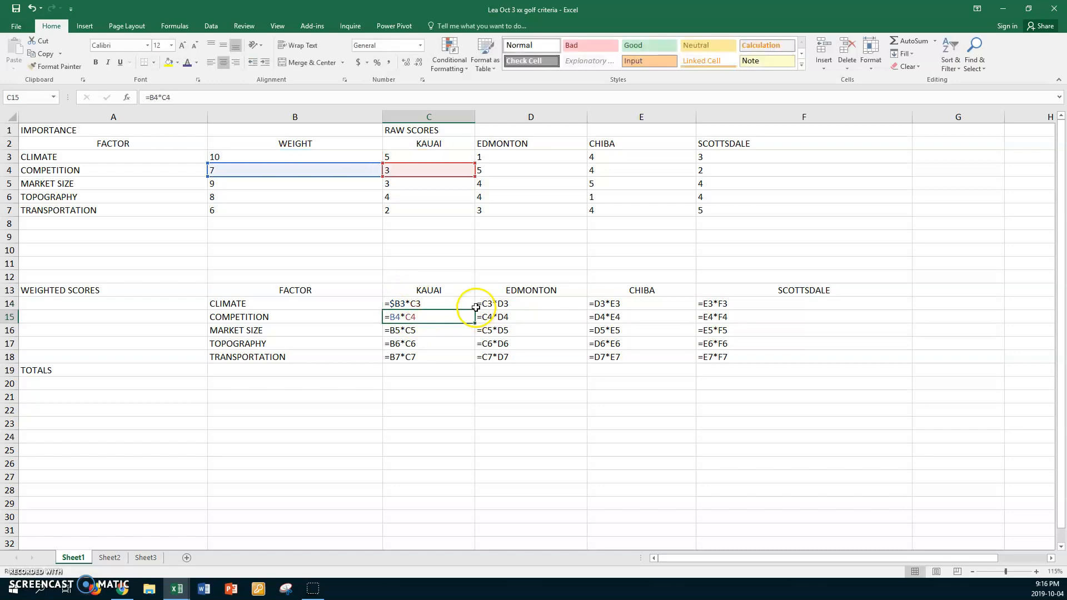
Copy the C14 formula down through C18 and across to F18, then switch the sheet back to showing values
click(464, 304)
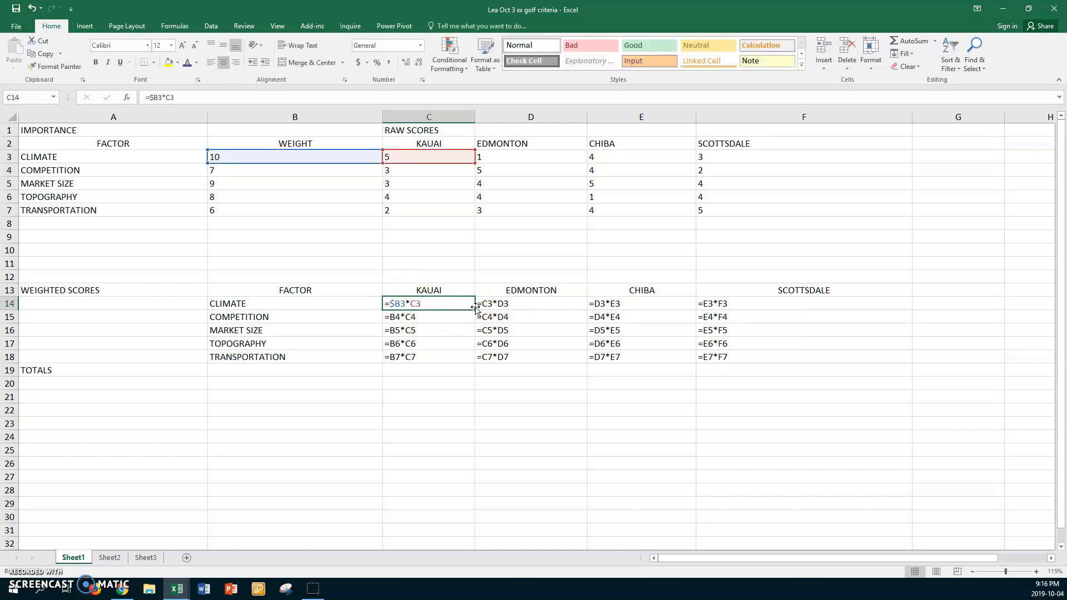
drag(475, 309, 468, 360)
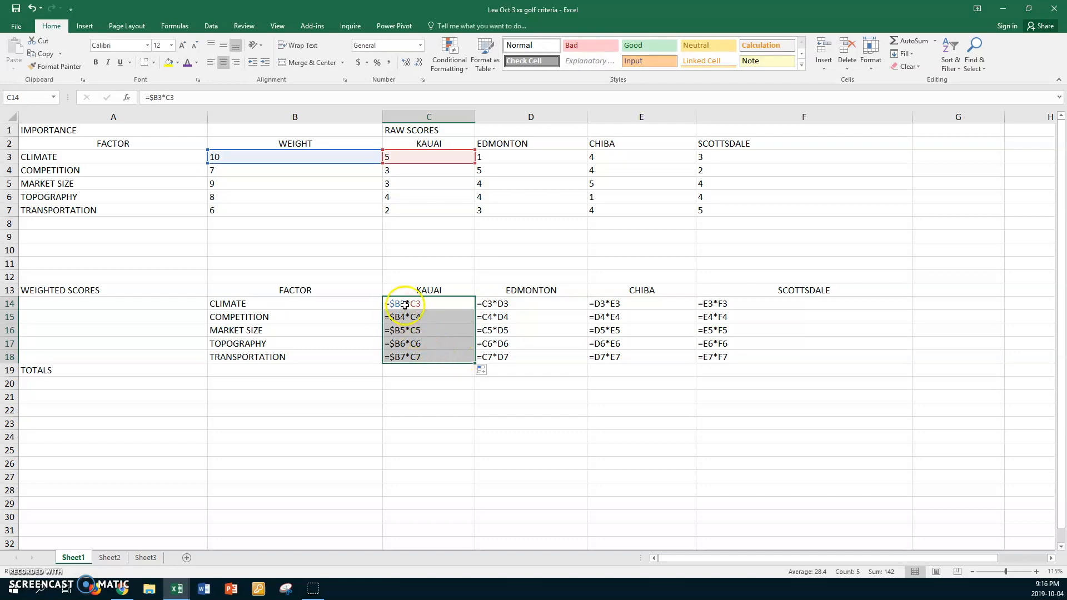
scroll(311, 211, down, 1)
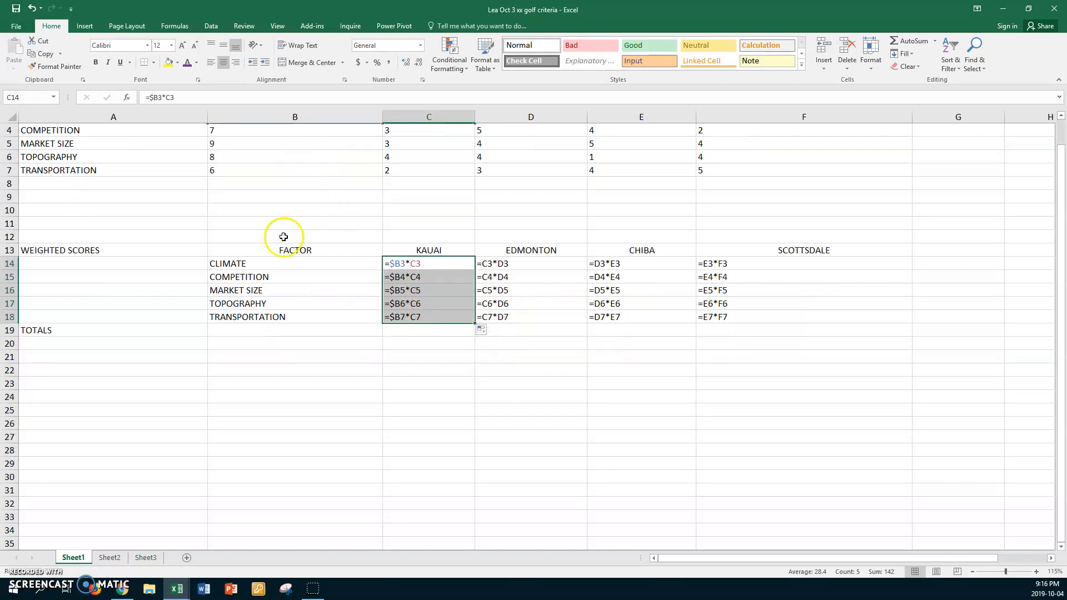
scroll(411, 303, up, 1)
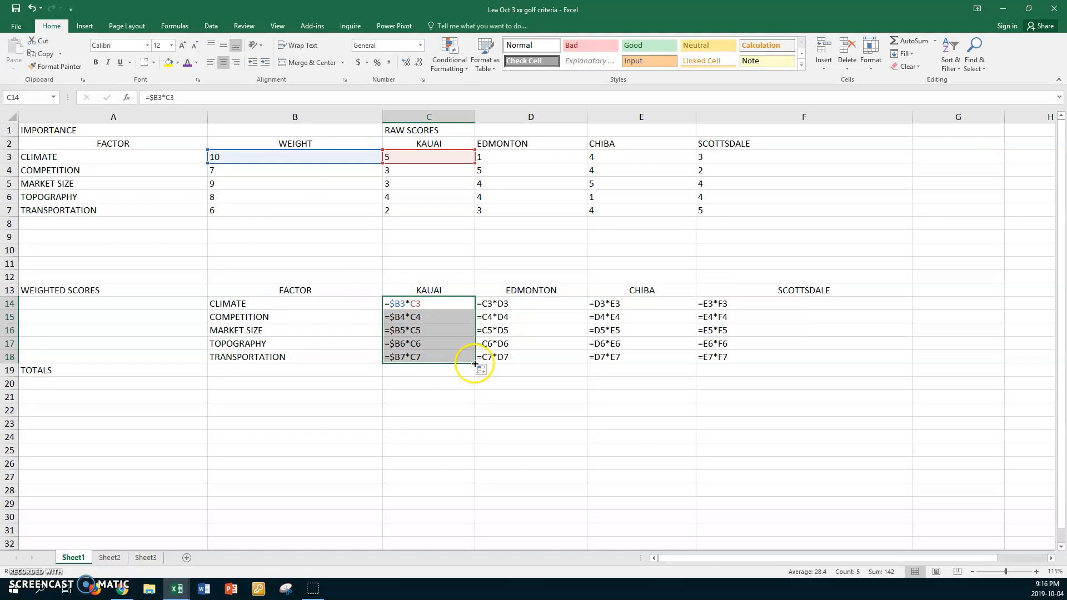
drag(475, 364, 813, 355)
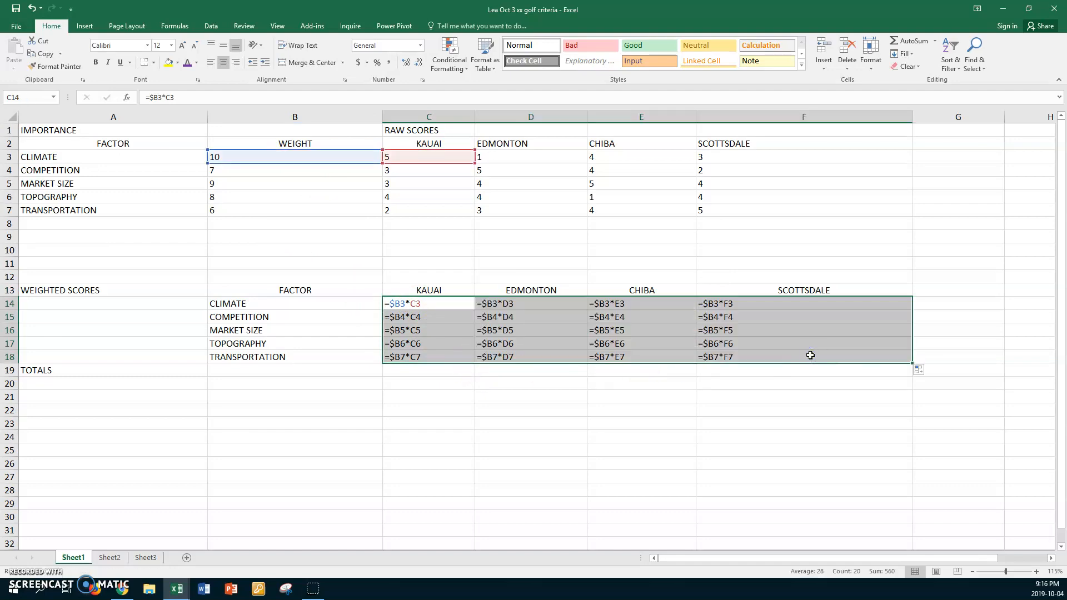
key(ctrl+grave)
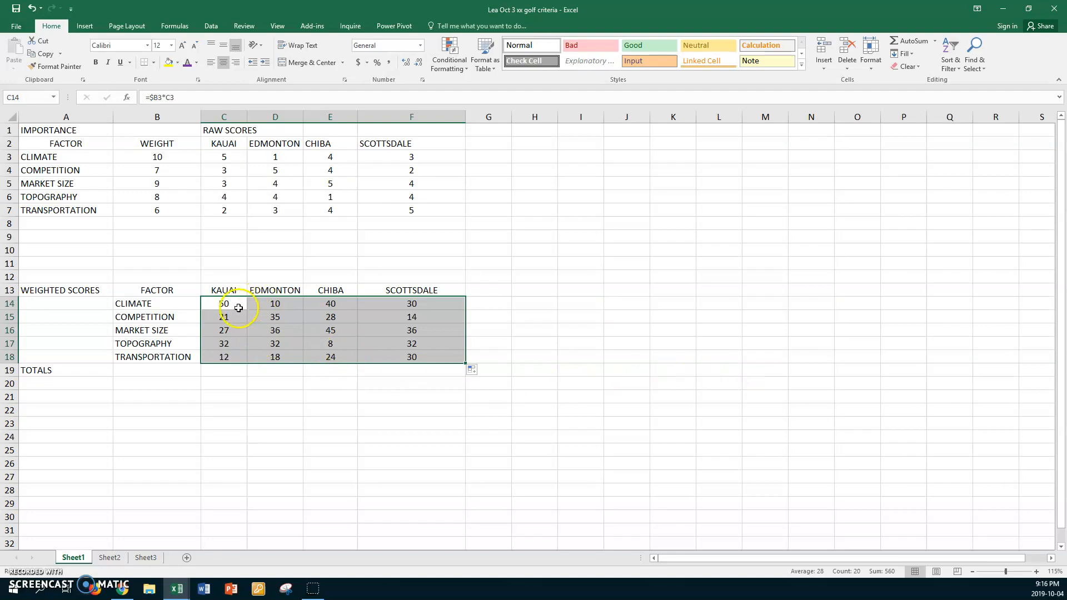
Check the formulas behind the climate and competition weighted scores for all four locations in C14:F15
click(237, 305)
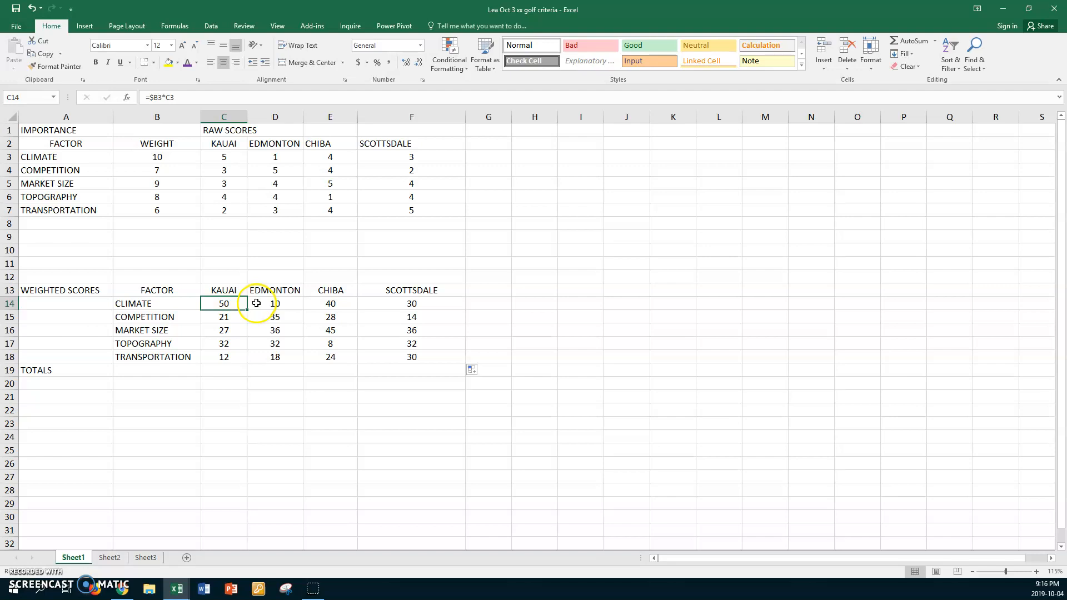
click(256, 303)
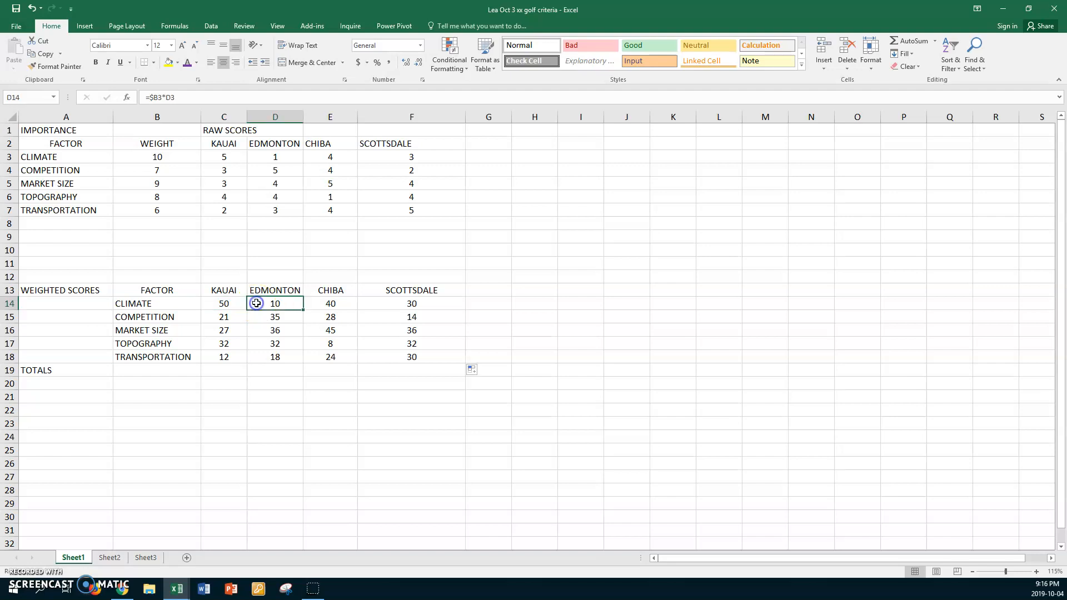
click(321, 301)
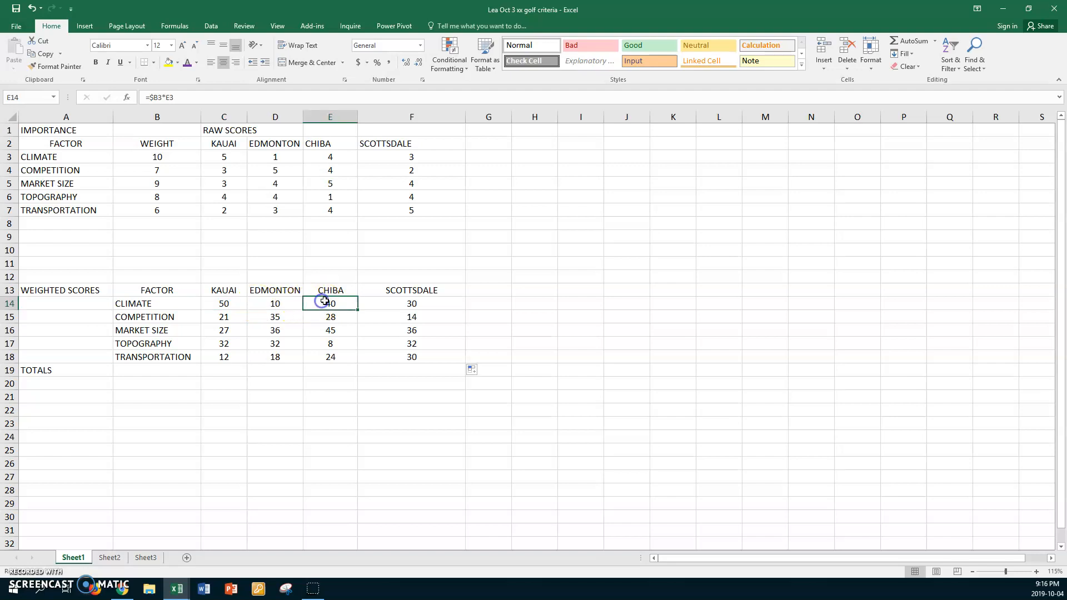
click(387, 304)
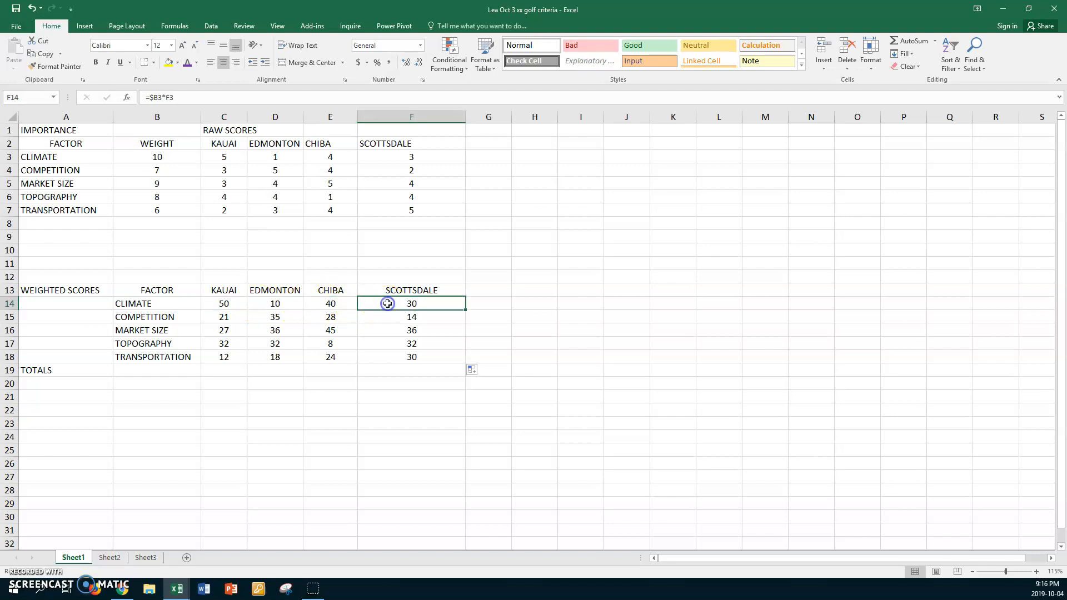
click(237, 316)
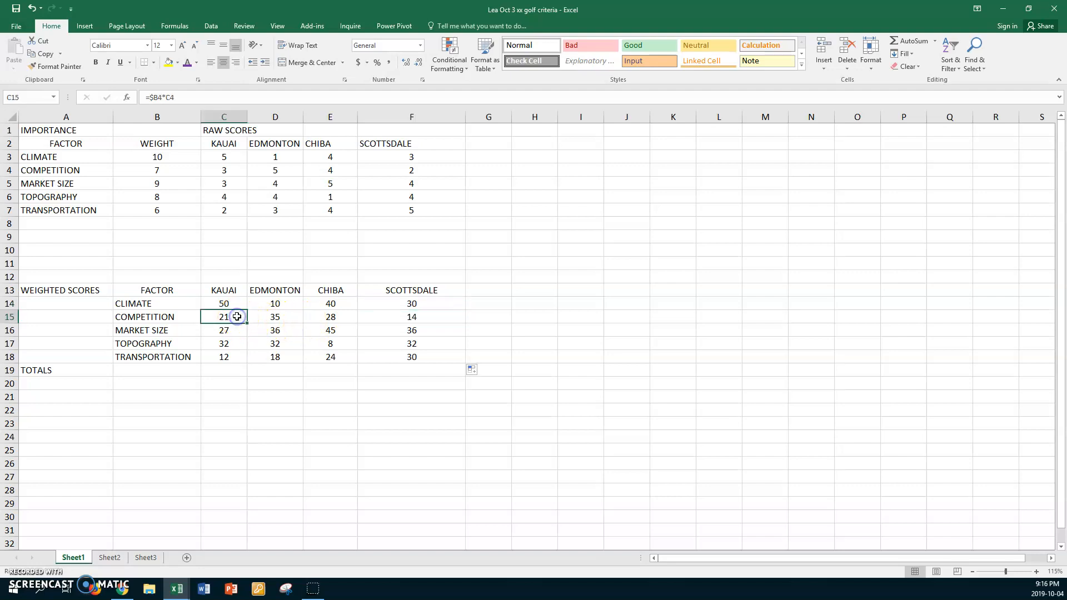
click(290, 316)
click(341, 322)
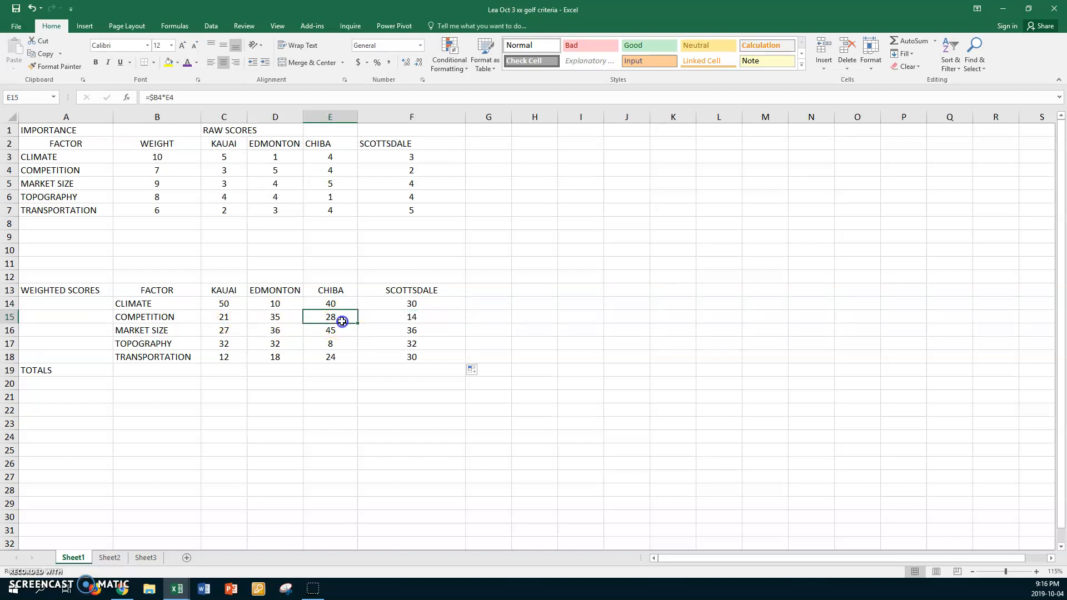
click(418, 315)
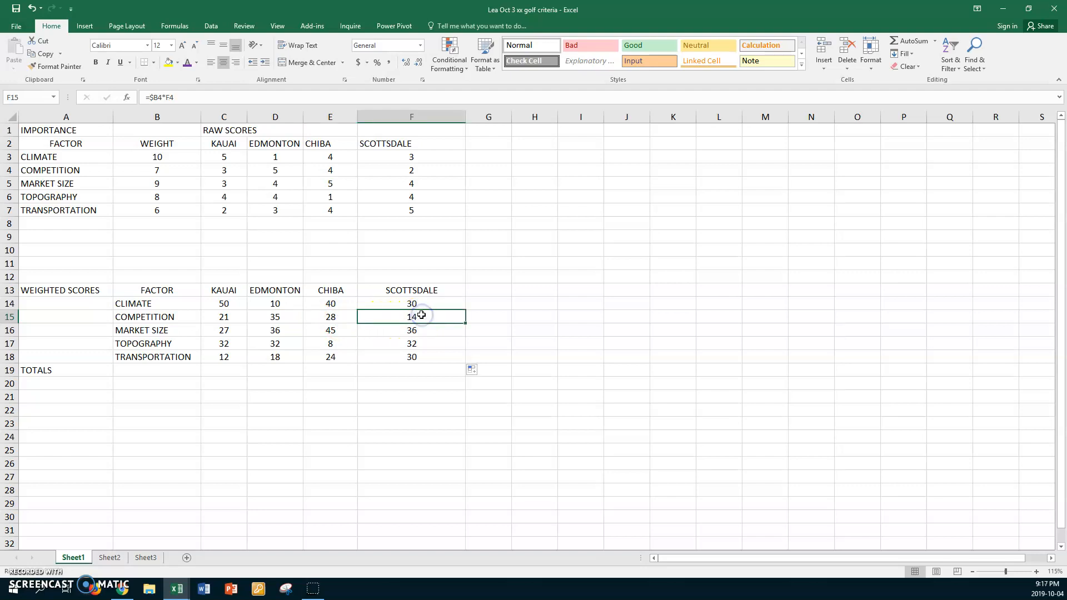
Display the formulas, check the weight and raw score references in the climate, competition and market size rows, then return to values
key(ctrl+grave)
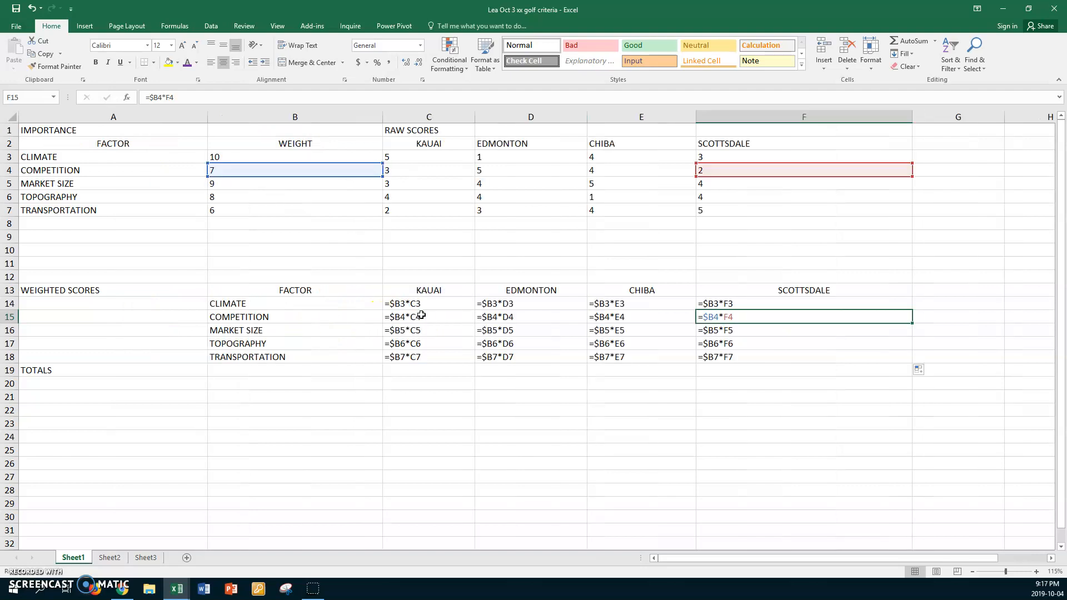
click(442, 306)
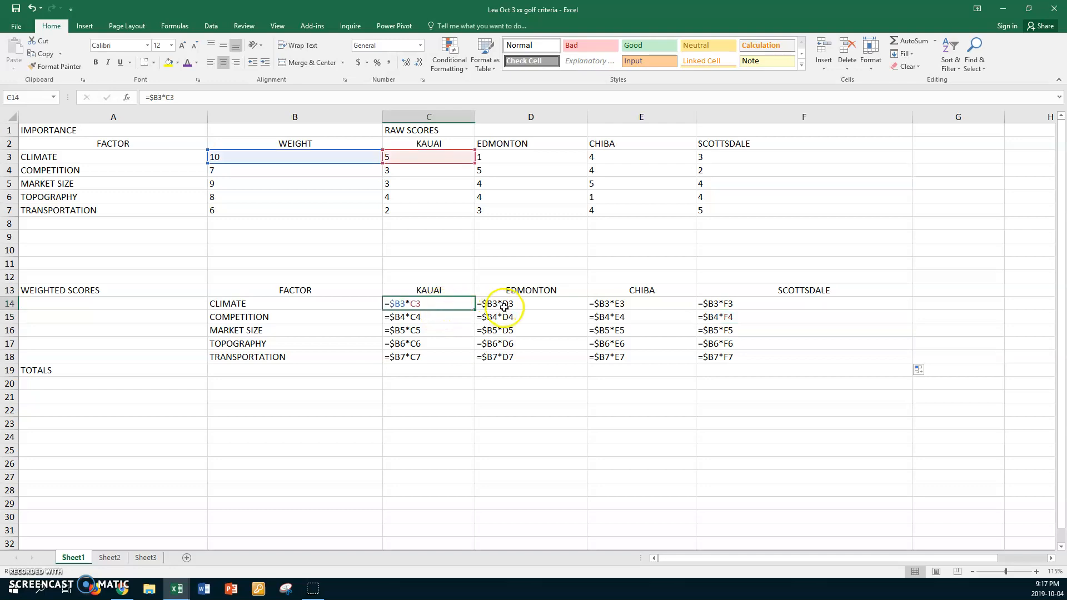
click(522, 306)
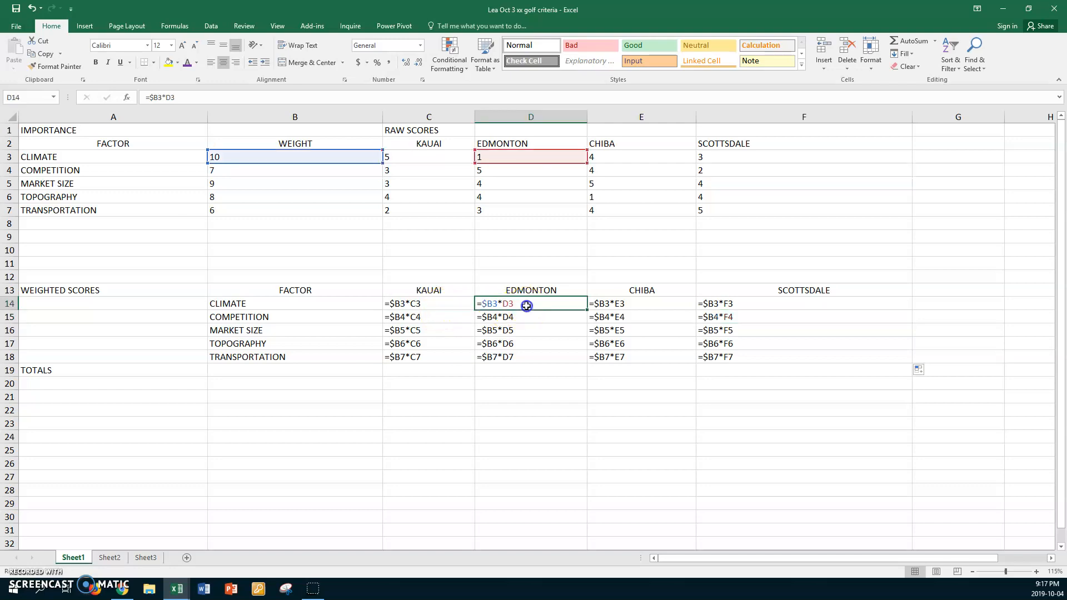
click(655, 307)
click(717, 299)
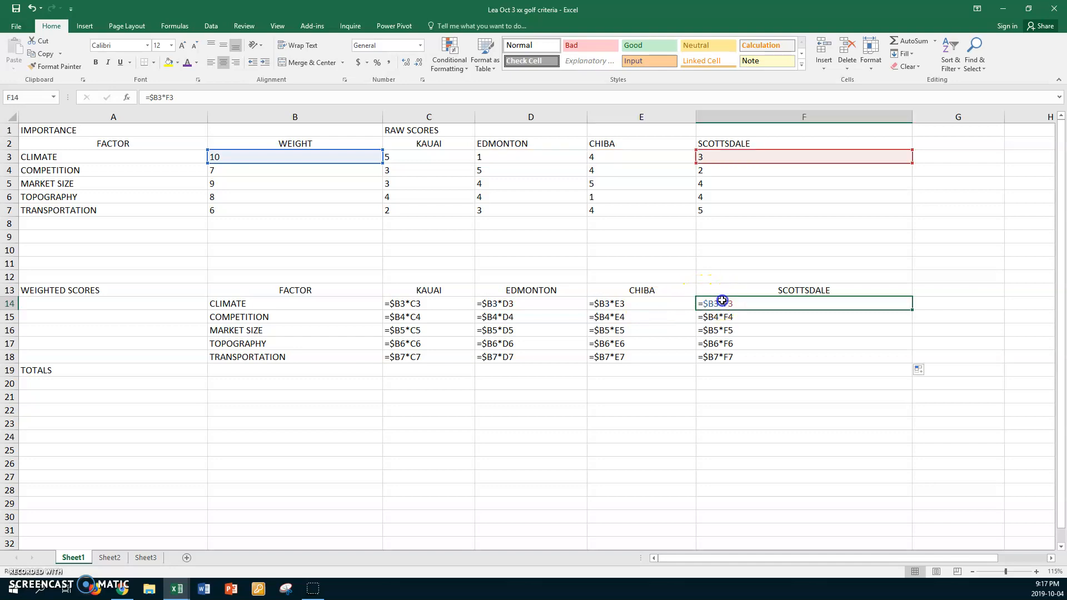
click(458, 316)
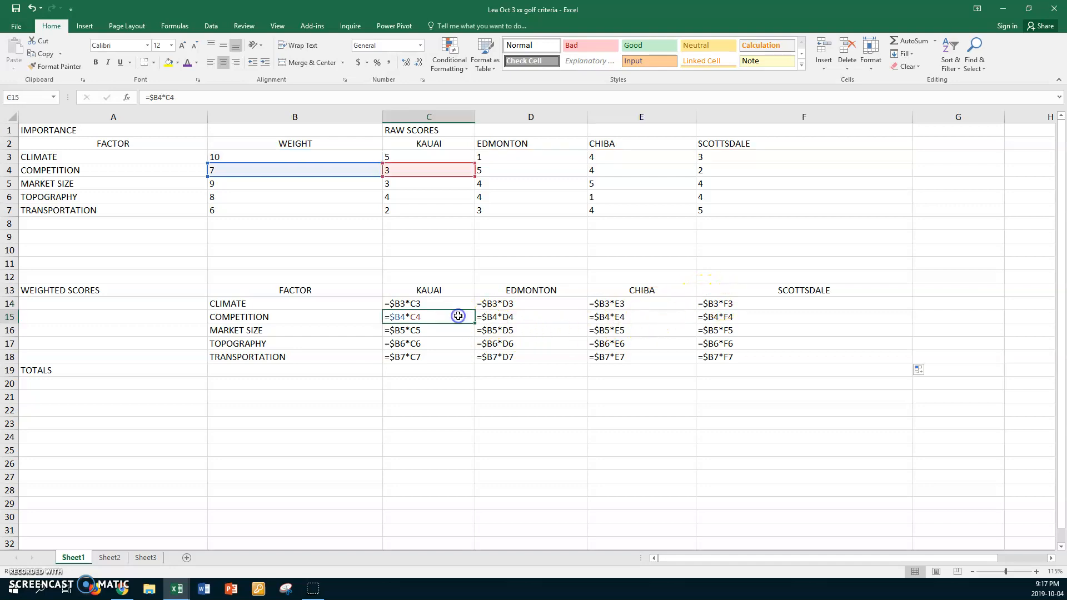
click(526, 317)
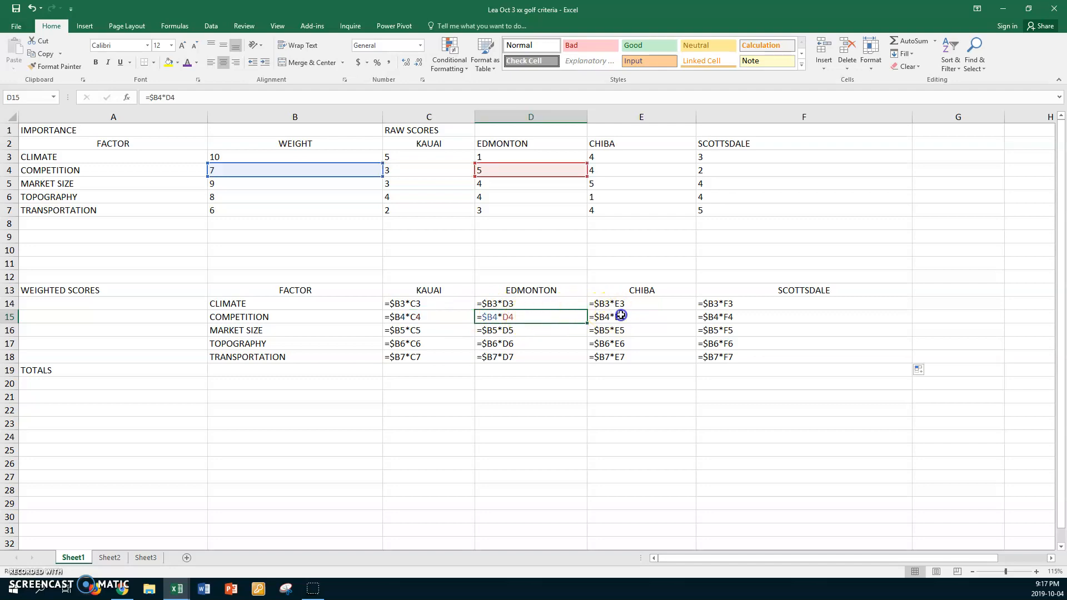
click(616, 317)
click(719, 317)
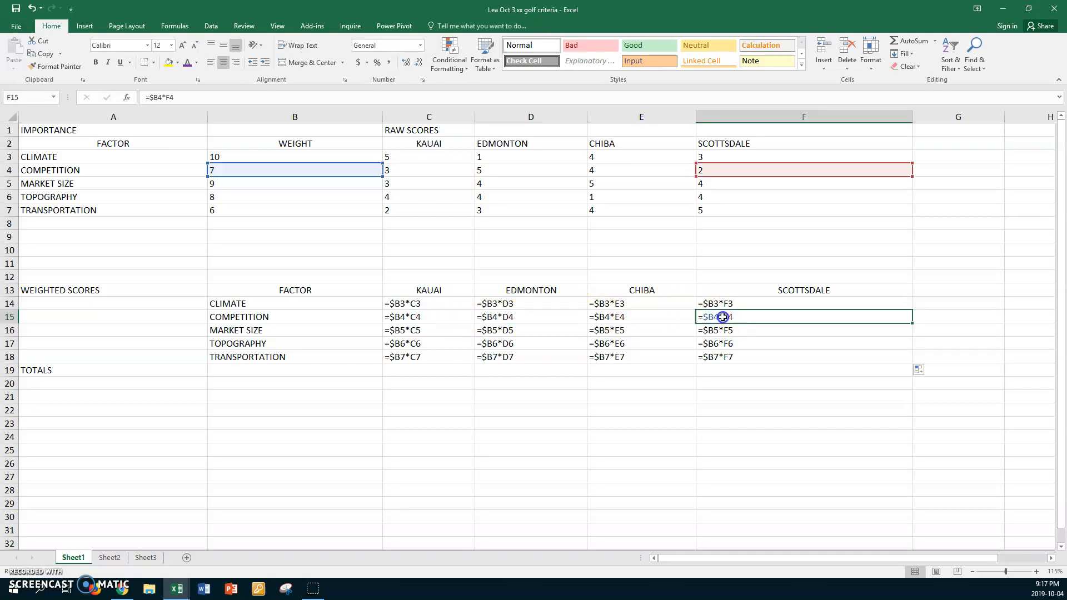
click(453, 332)
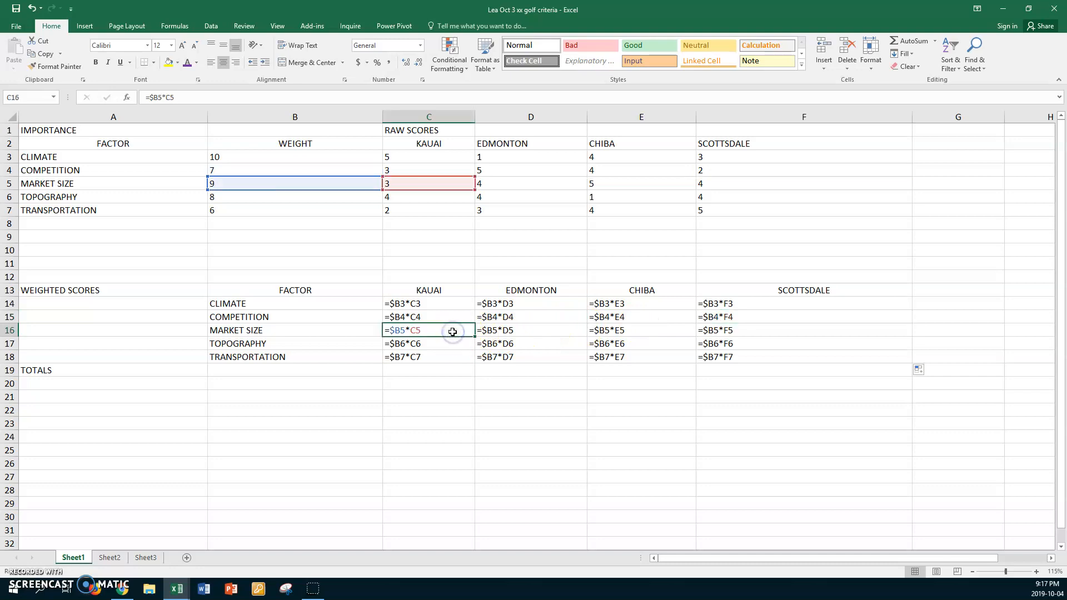
click(525, 331)
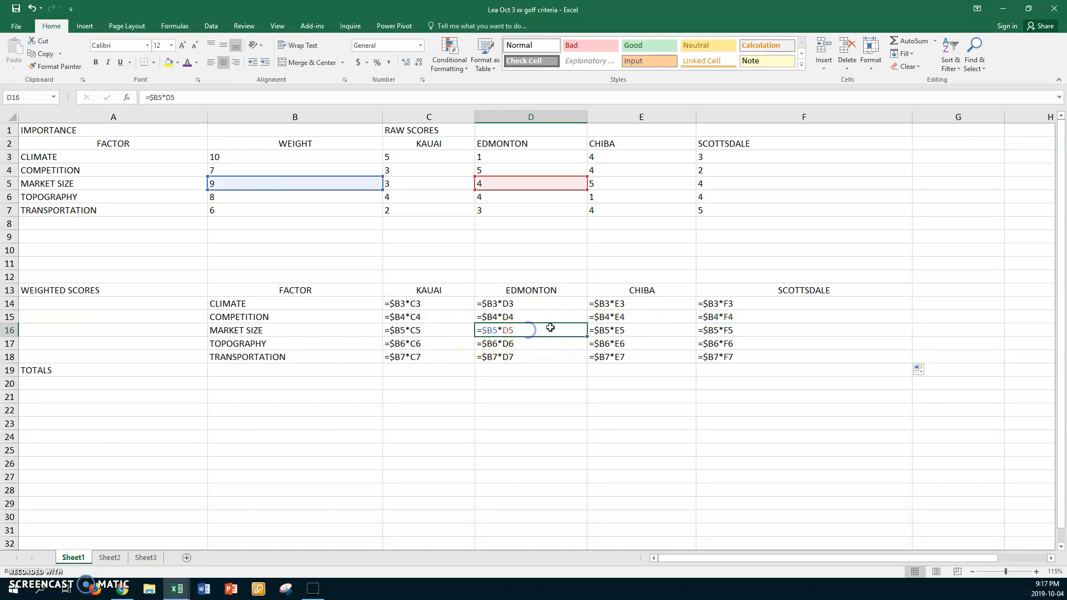
click(617, 330)
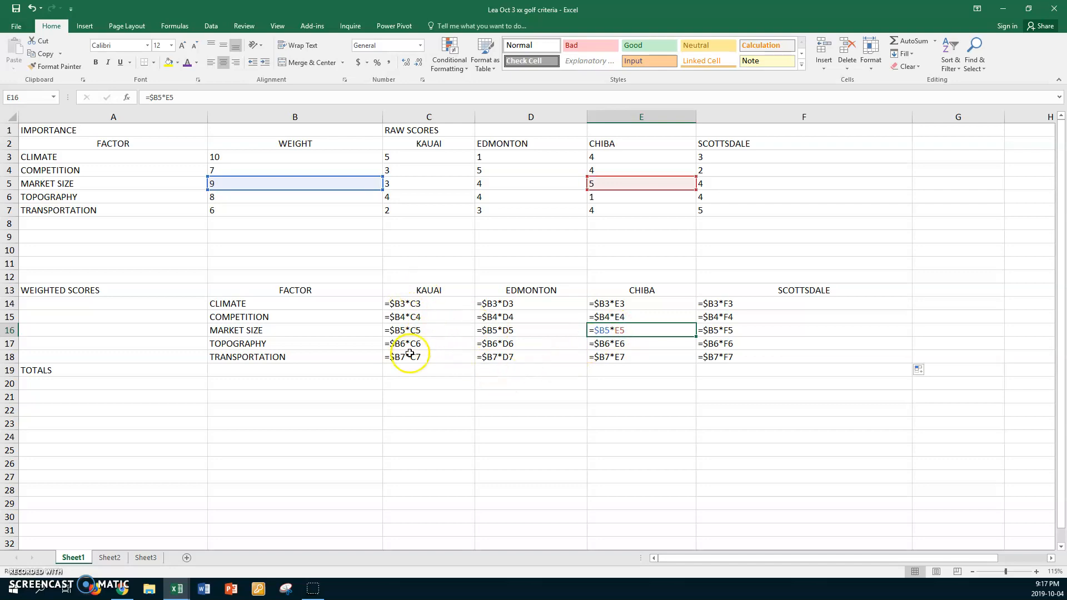
key(ctrl+grave)
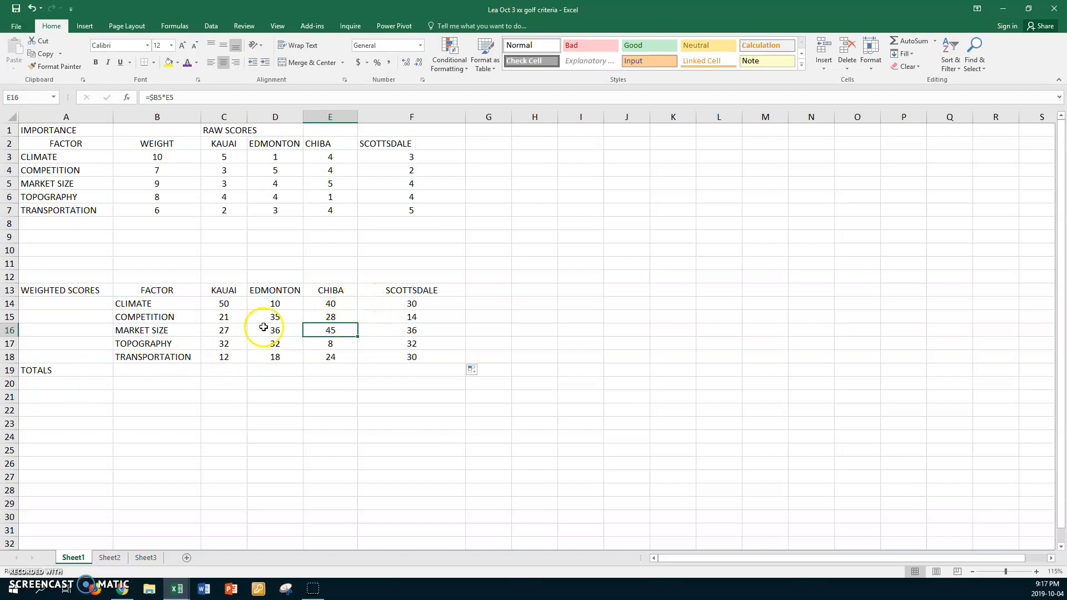
Total the weighted scores of all four locations in C19:F19 with AutoSum
click(211, 305)
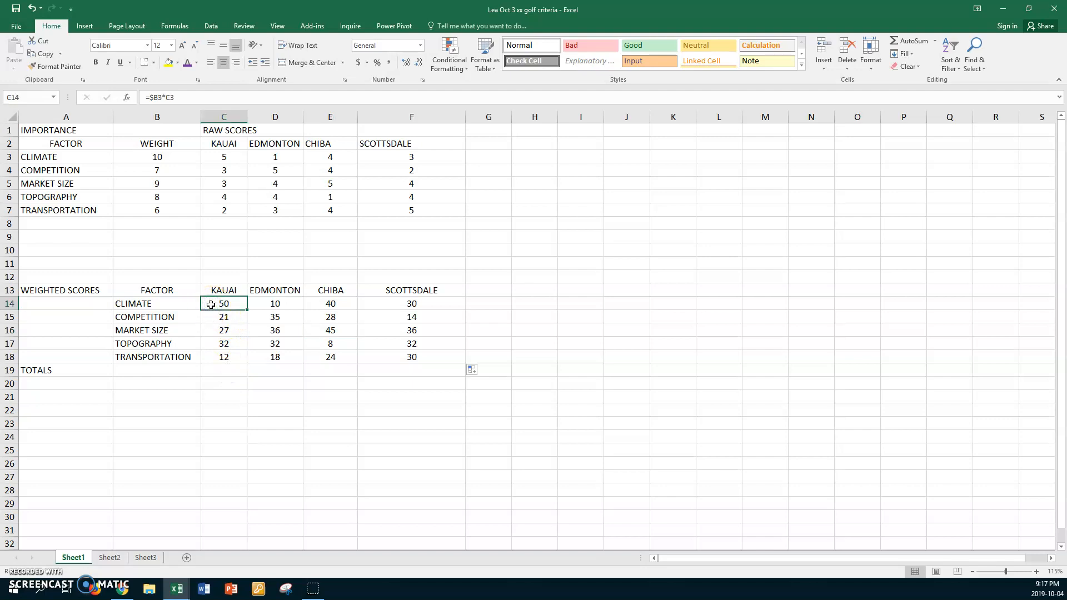
shift+click(412, 371)
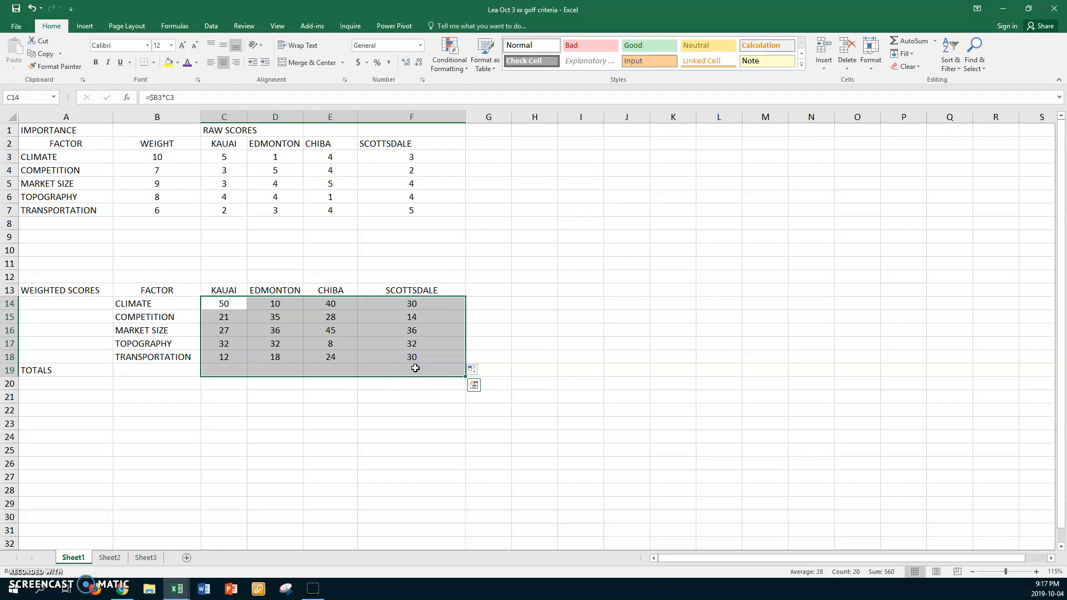
key(alt+equal)
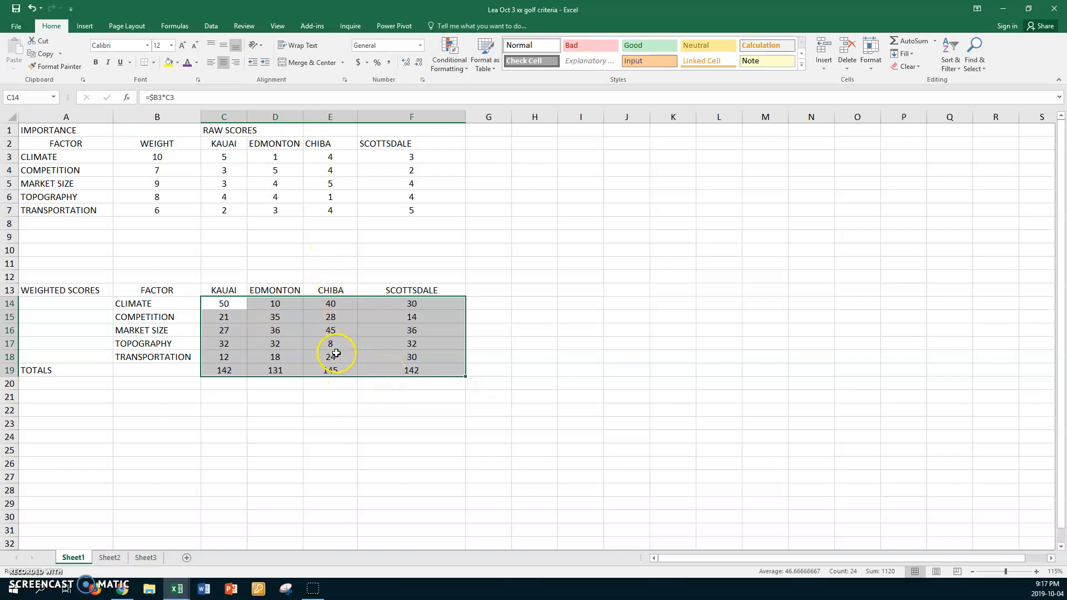
click(158, 378)
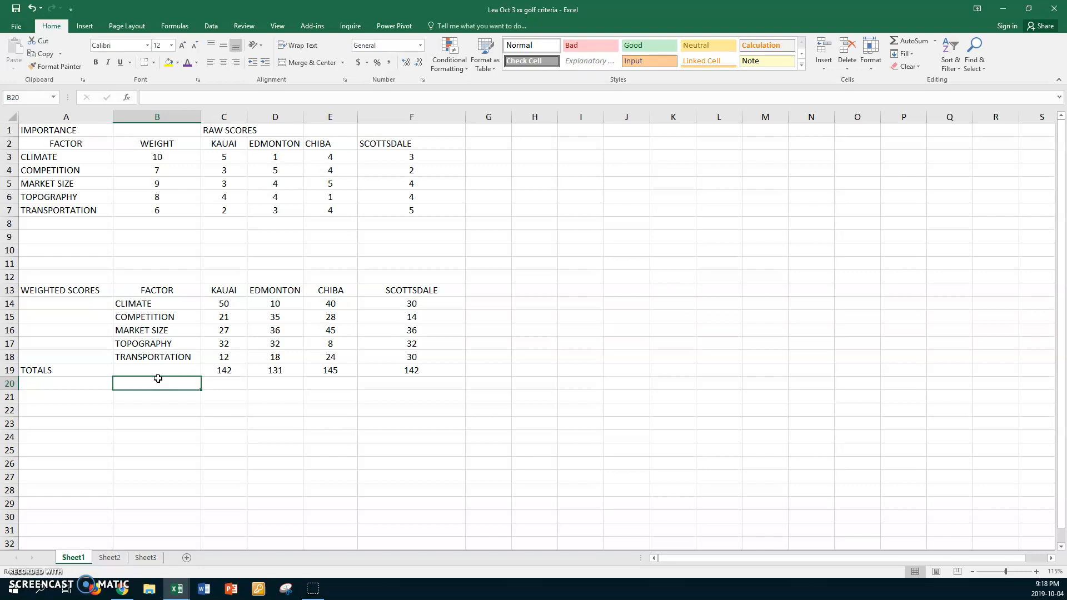
Rename the Sheet1 worksheet as Original Values
click(76, 559)
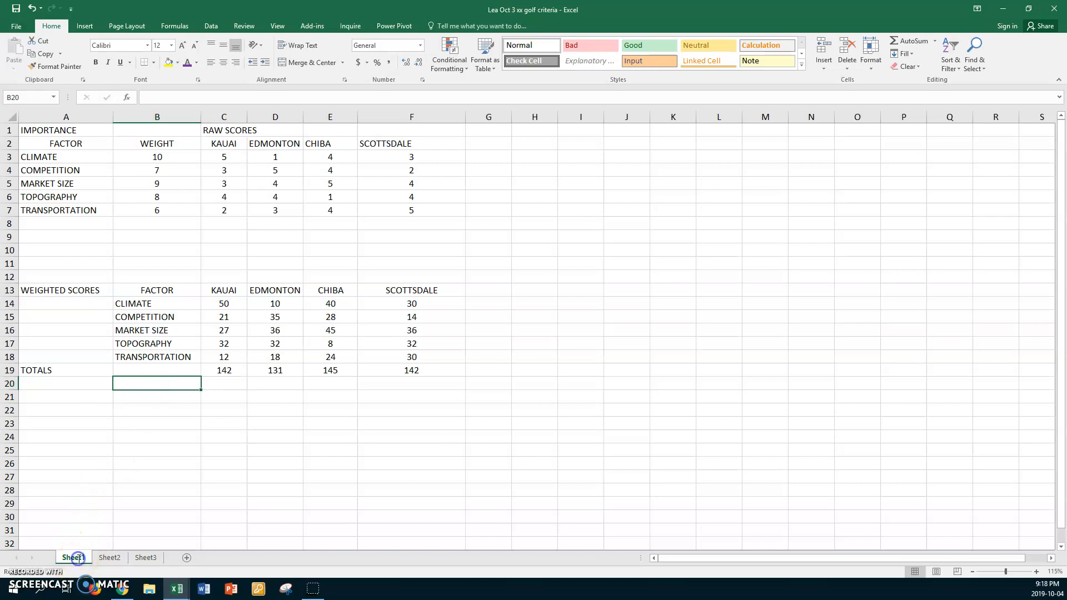
double_click(78, 558)
text(O)
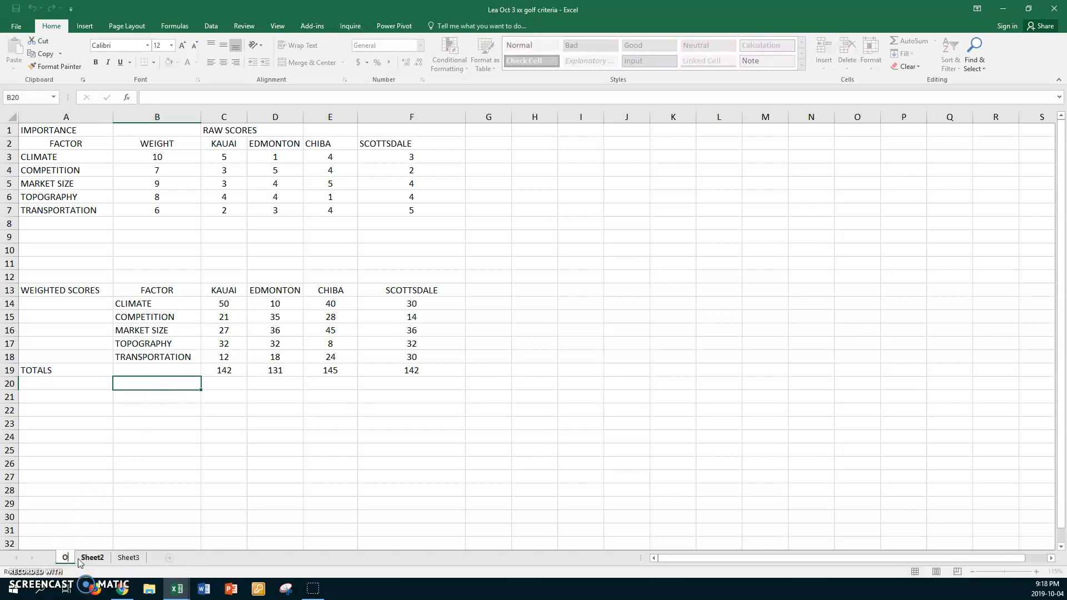
text(riginal)
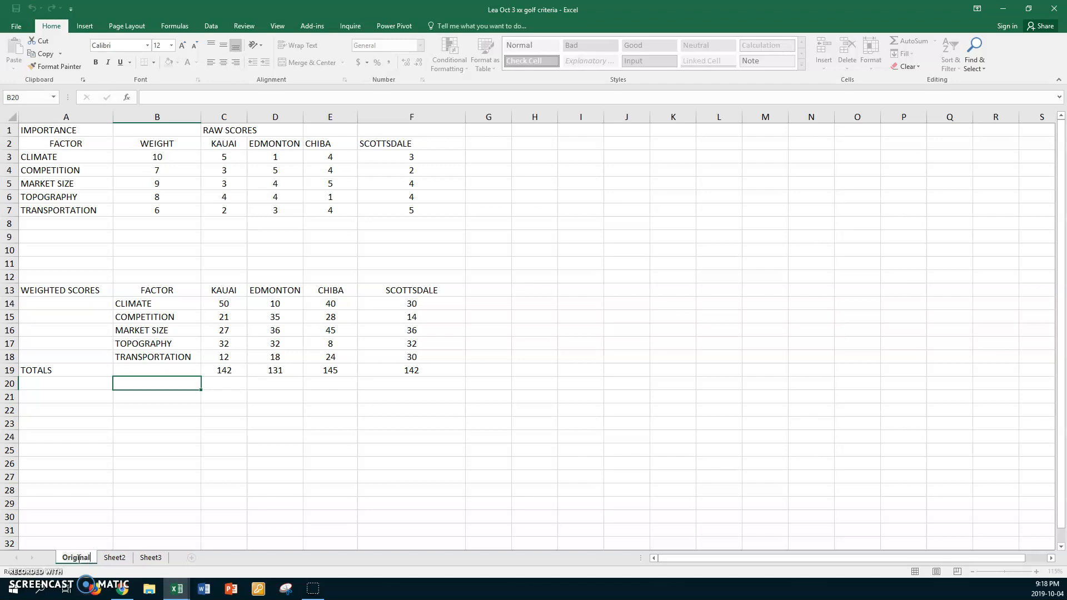
text( Values)
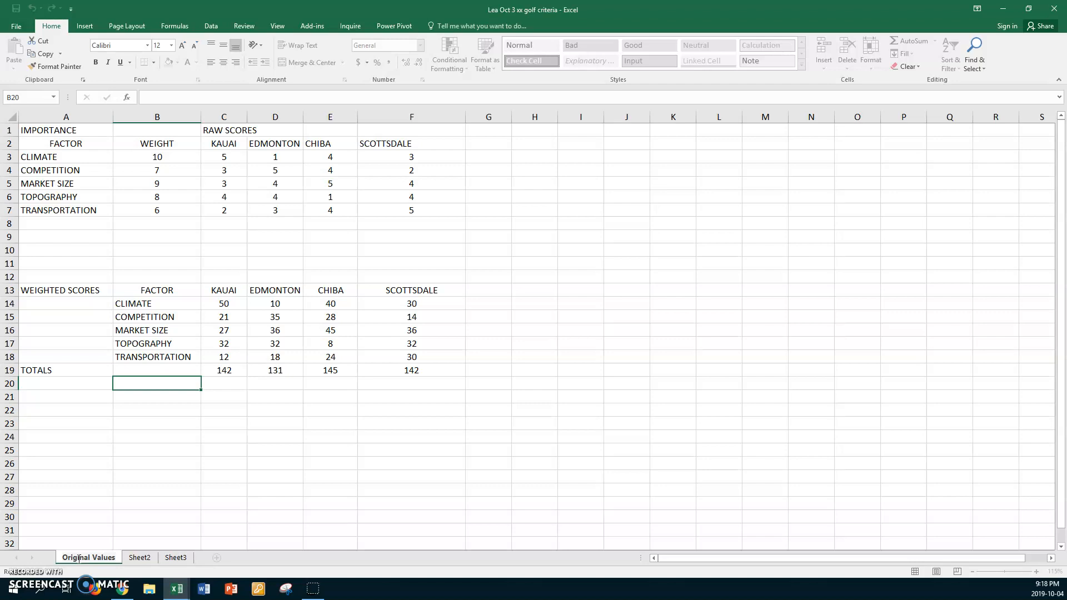
Rename the Sheet2 worksheet as Revised Values
click(136, 558)
double_click(136, 558)
text(Revised)
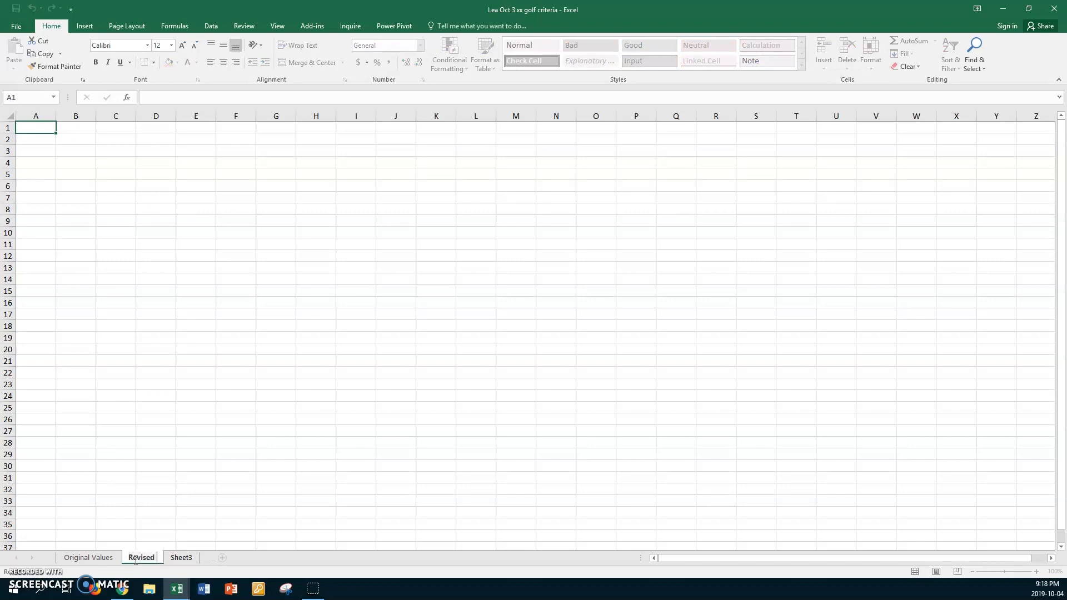
text( Values)
key(Return)
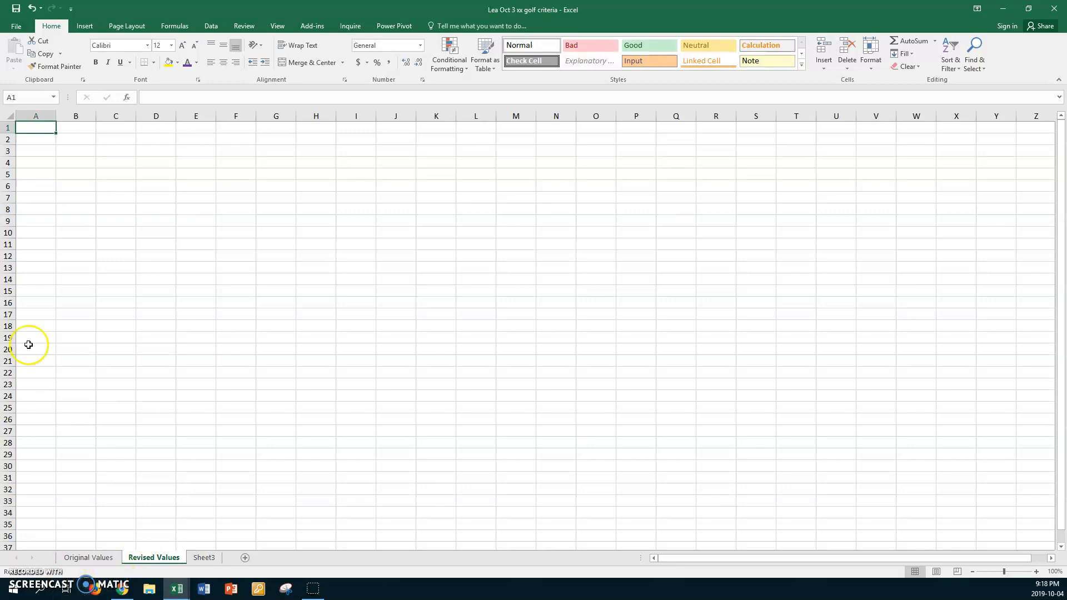
Copy A1:F19 from Original Values to cell A1 of Revised Values and autofit the widths of columns A to F there
click(89, 557)
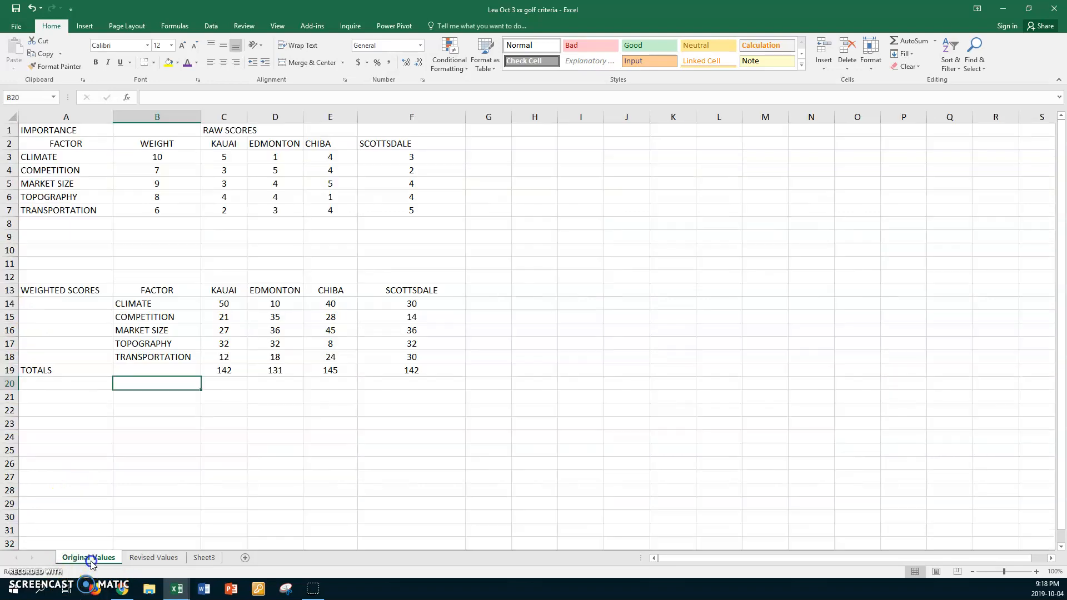
click(71, 130)
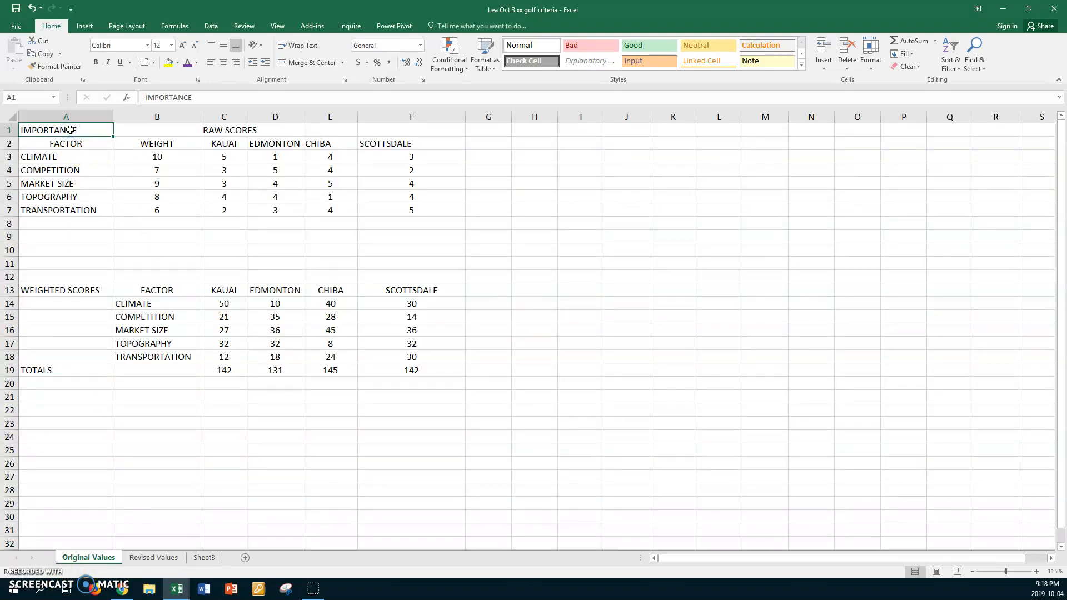
key(ctrl+shift+End)
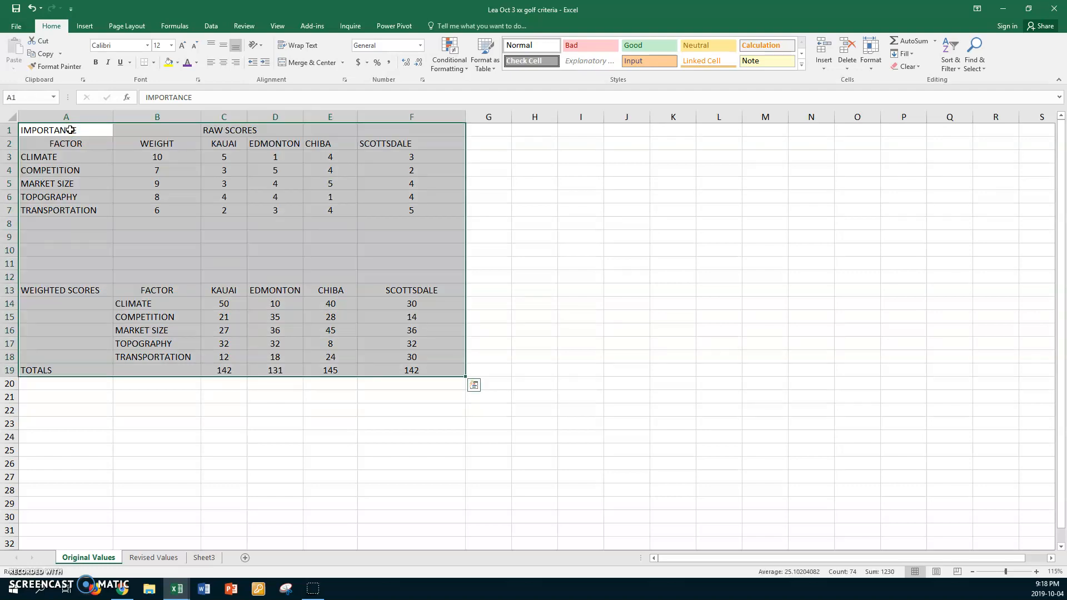
key(ctrl+c)
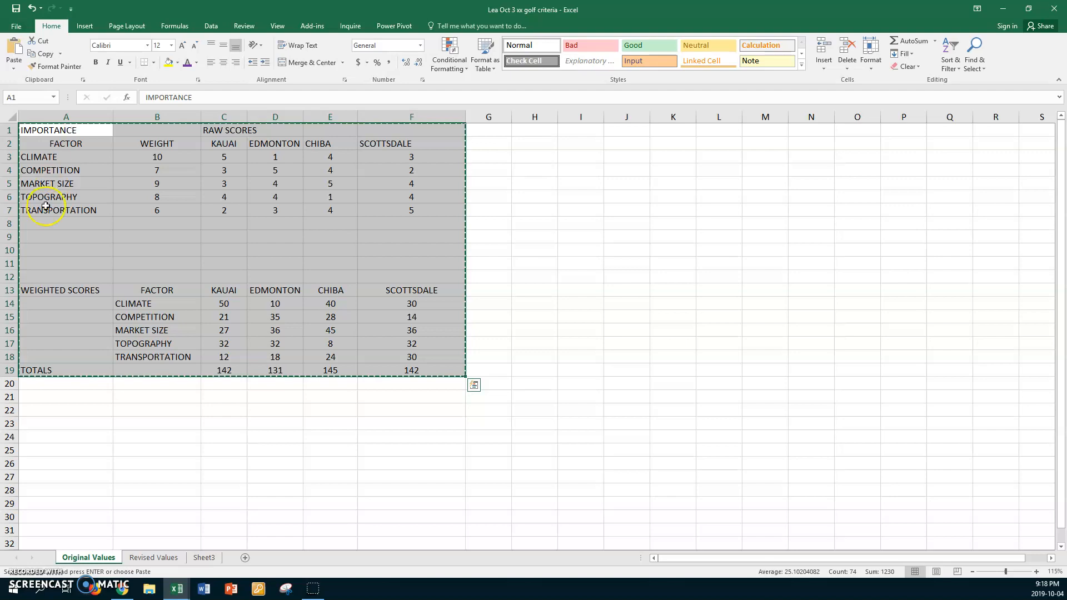
click(154, 557)
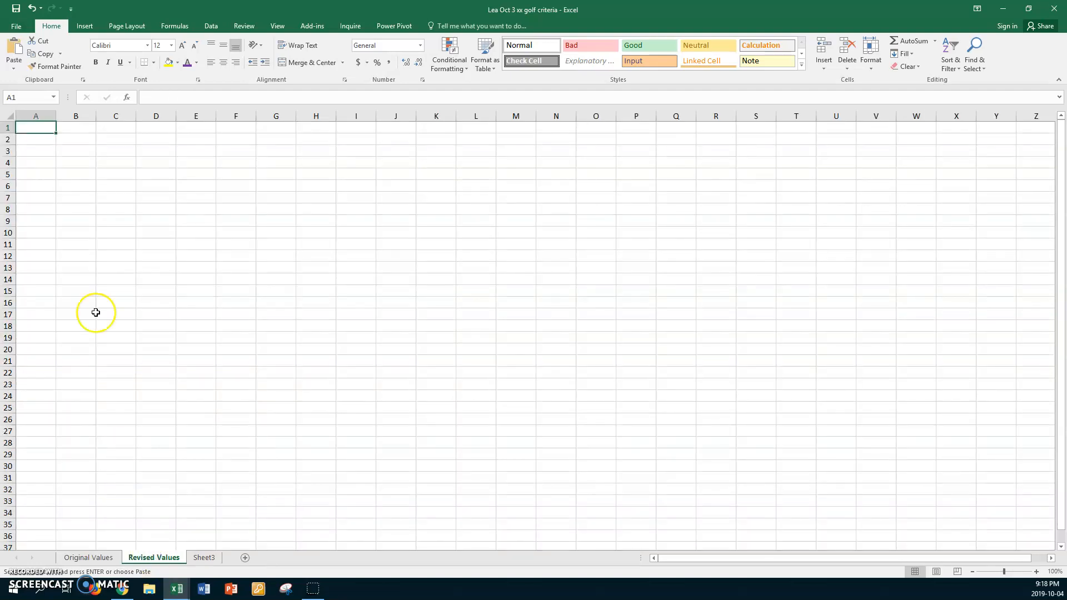
click(37, 129)
key(ctrl+v)
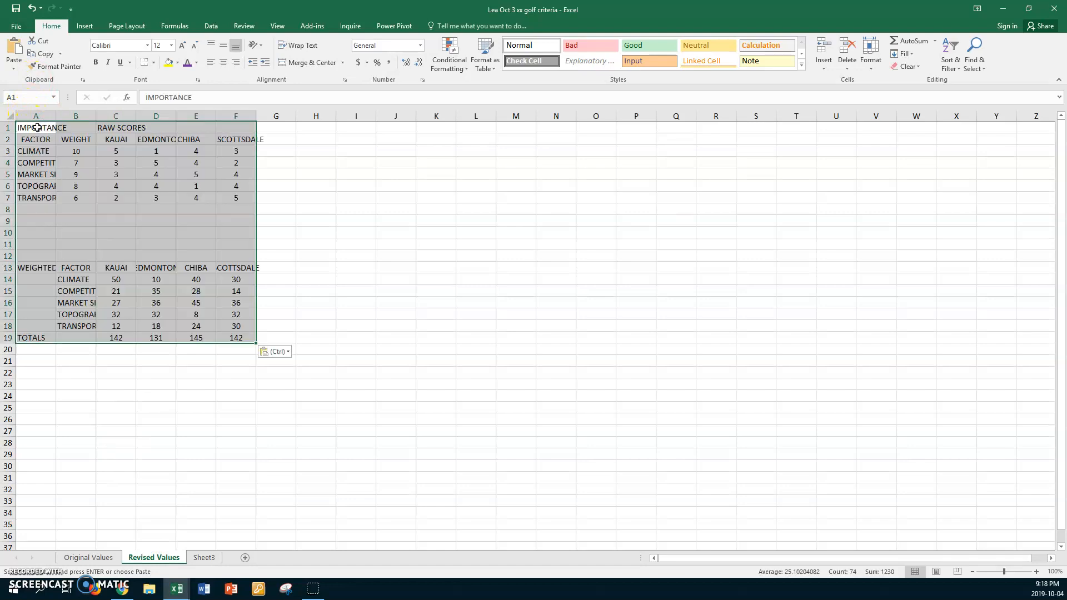
drag(45, 113, 236, 111)
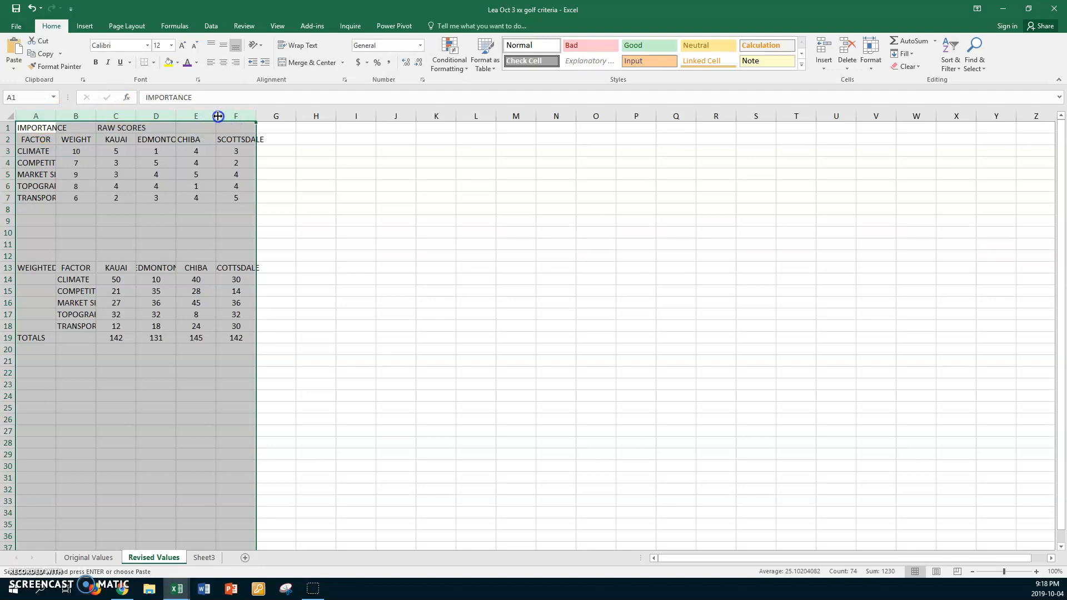
double_click(217, 115)
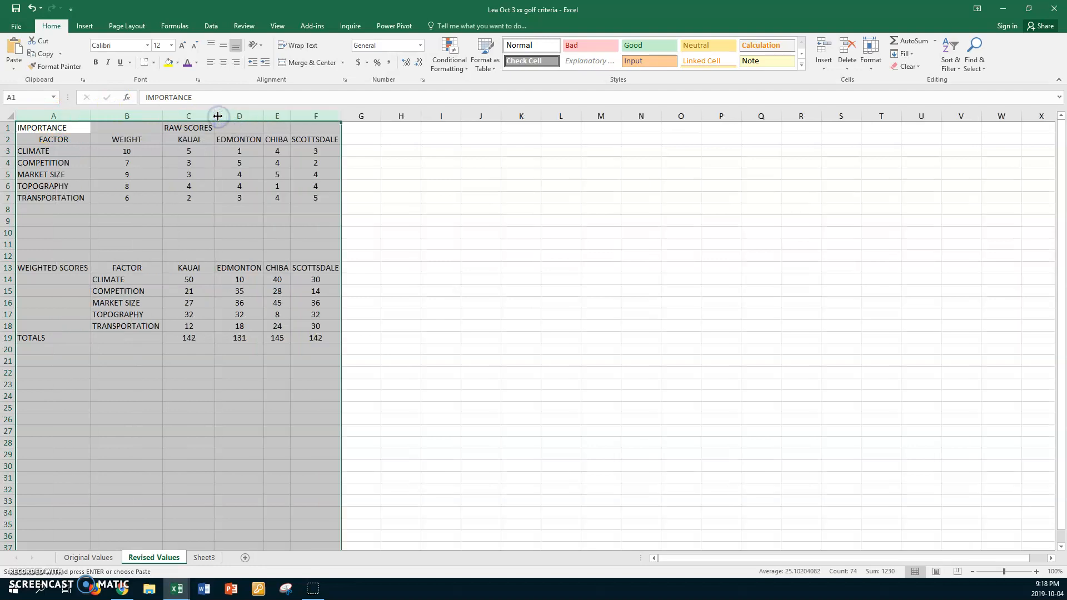
Change the weights on Revised Values to 8 for competition, 6 for topography and 4 for transportation
click(146, 149)
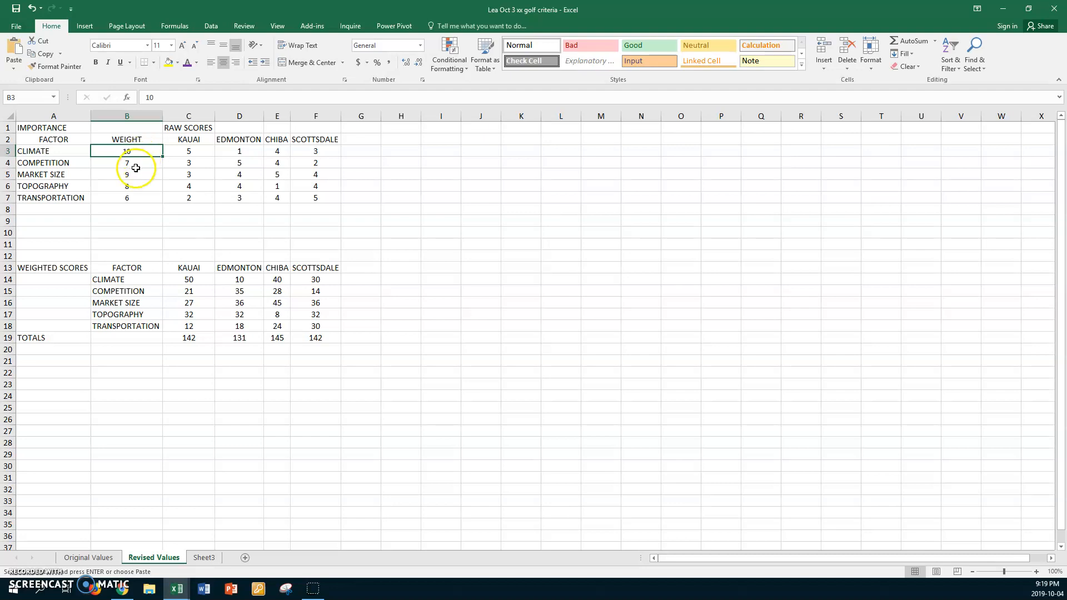
click(140, 164)
text(8)
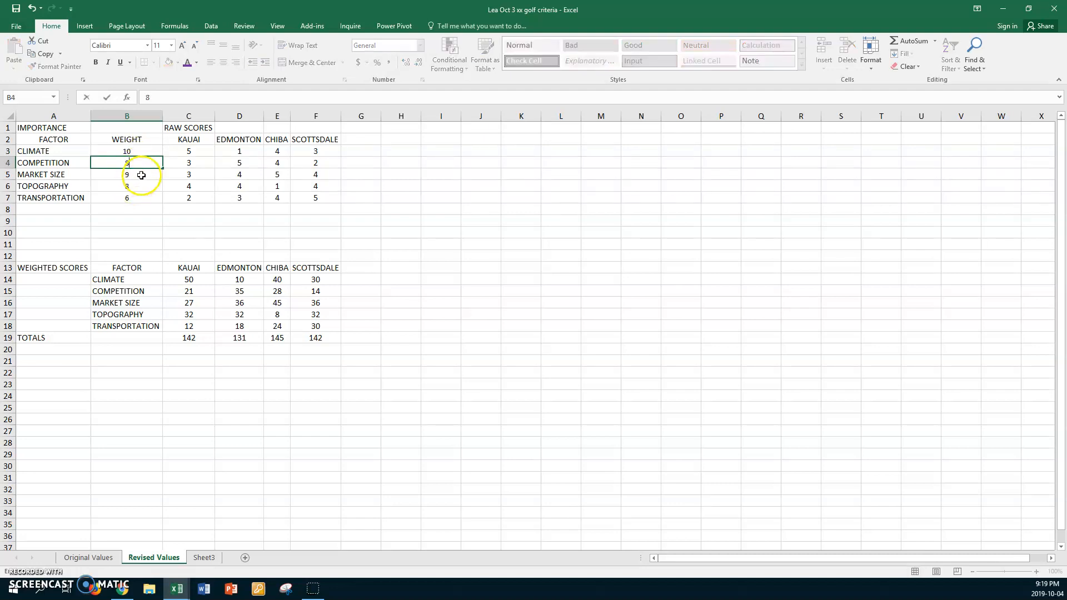
click(141, 175)
click(140, 184)
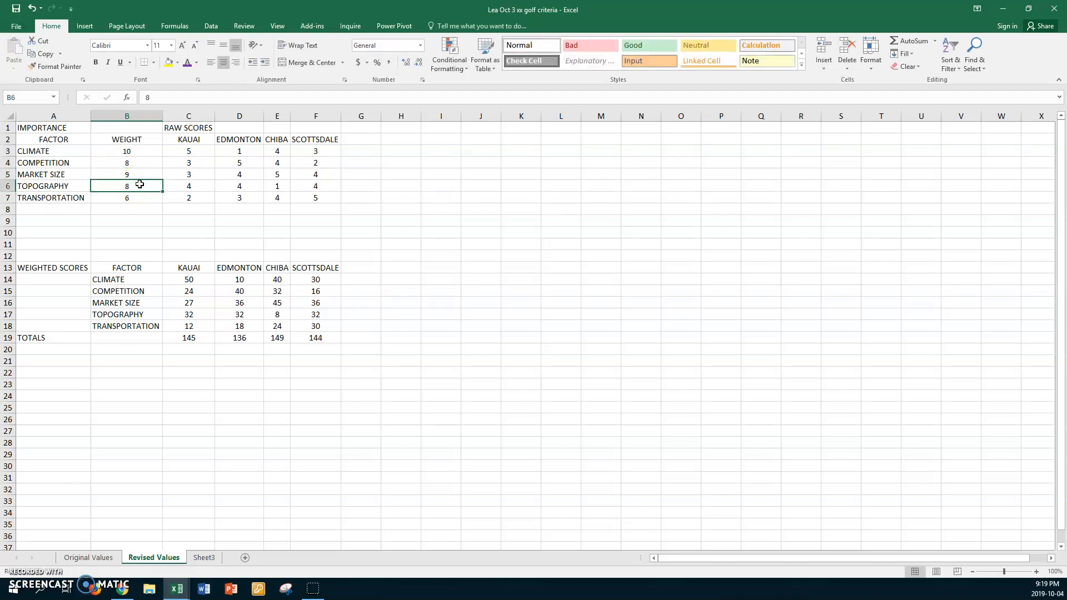
text(6)
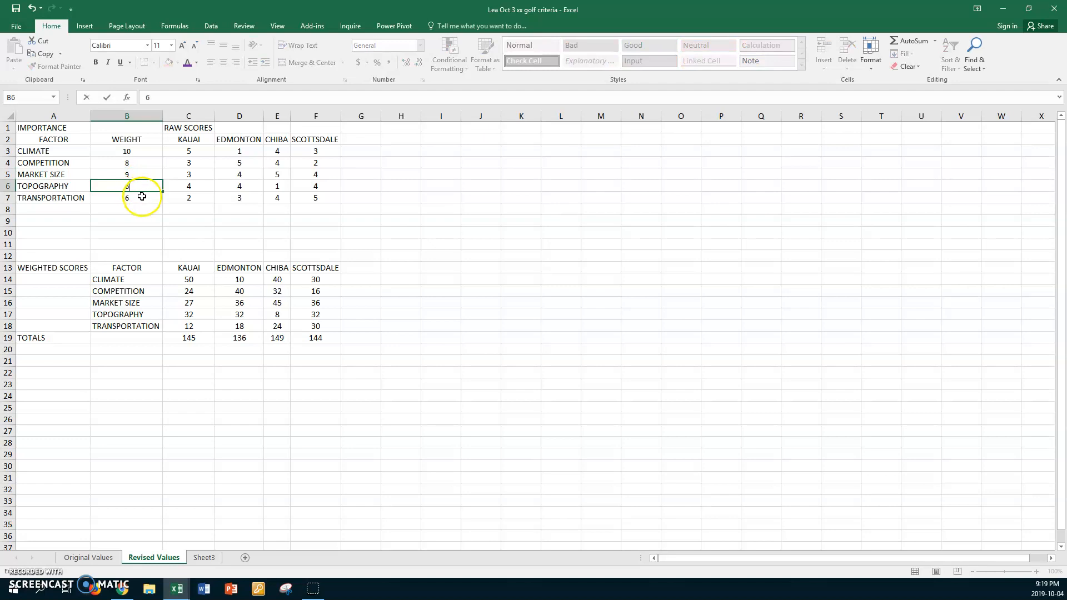
click(142, 196)
text(4)
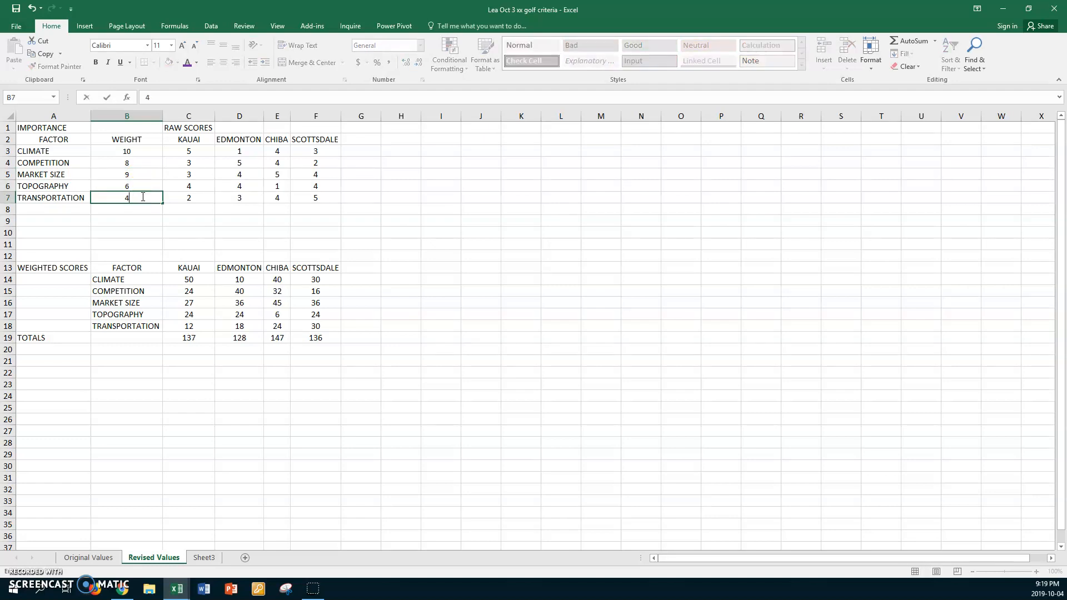
key(Return)
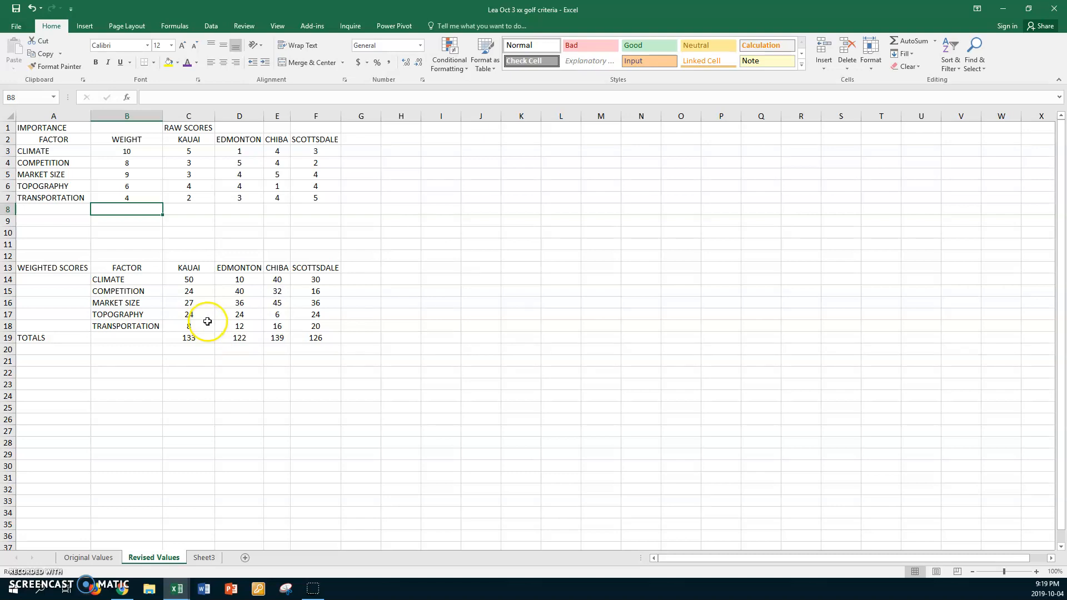
Add the headings Maximum, Site, Minimum and Site in G13:J13 beside the weighted scores, correcting any misspelling
click(361, 267)
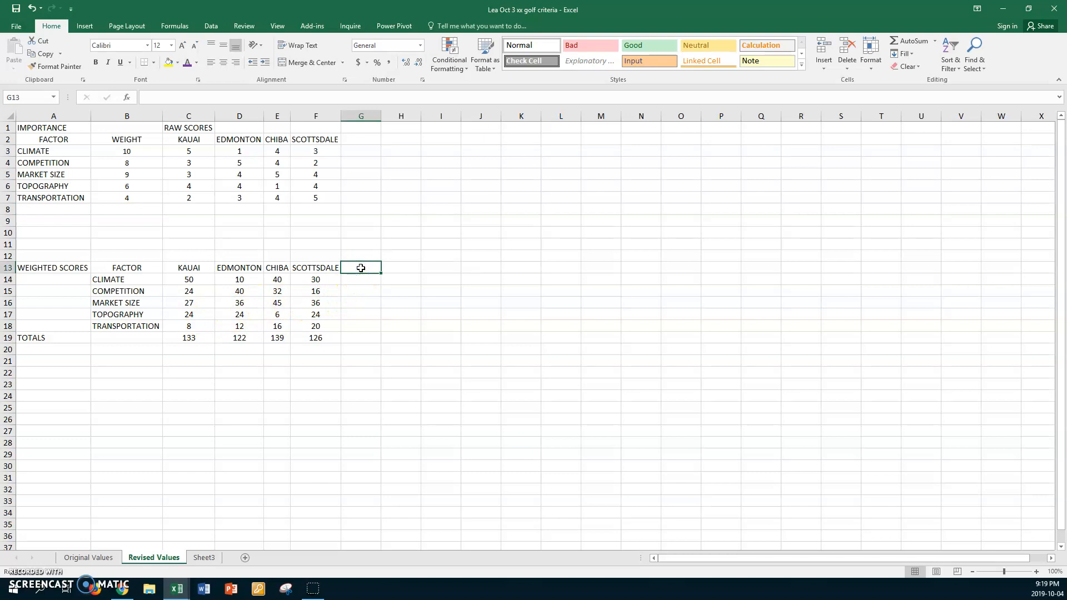
text(Maimu)
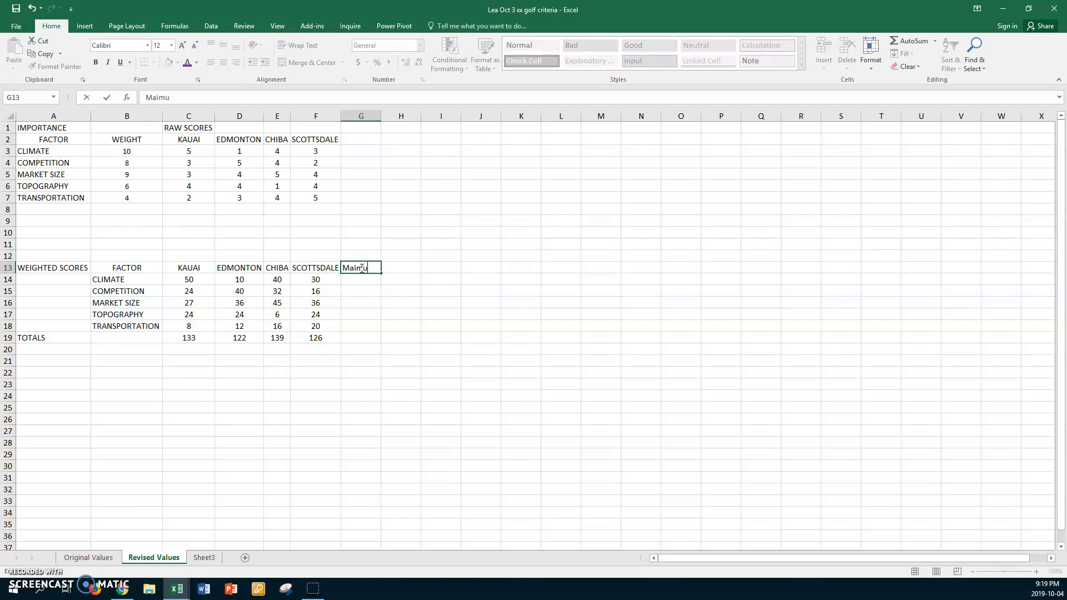
text(m)
key(Tab)
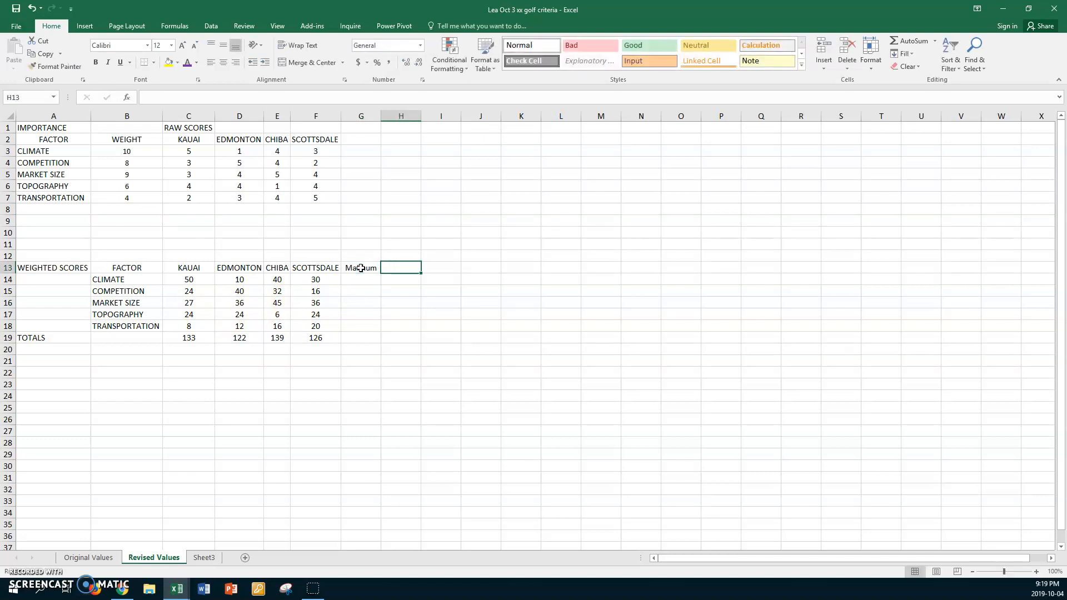
text(Site)
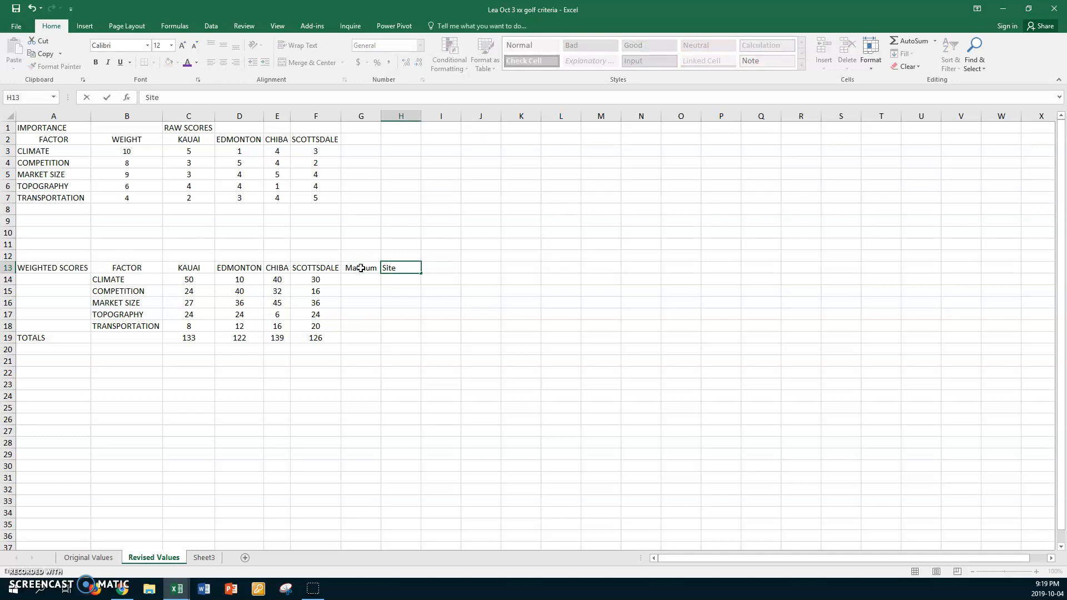
key(Tab)
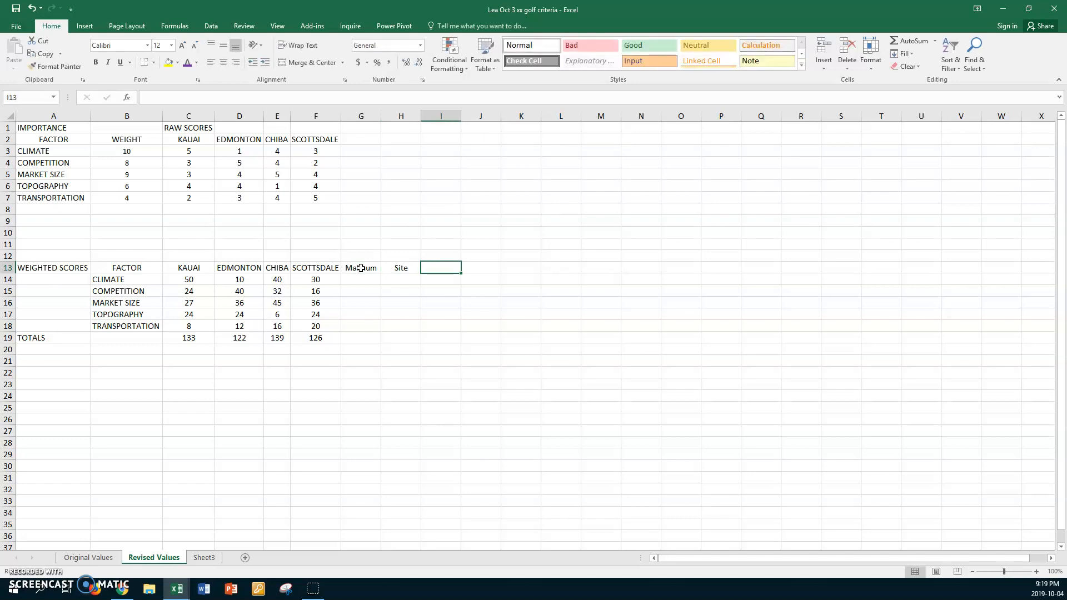
text(Minimum)
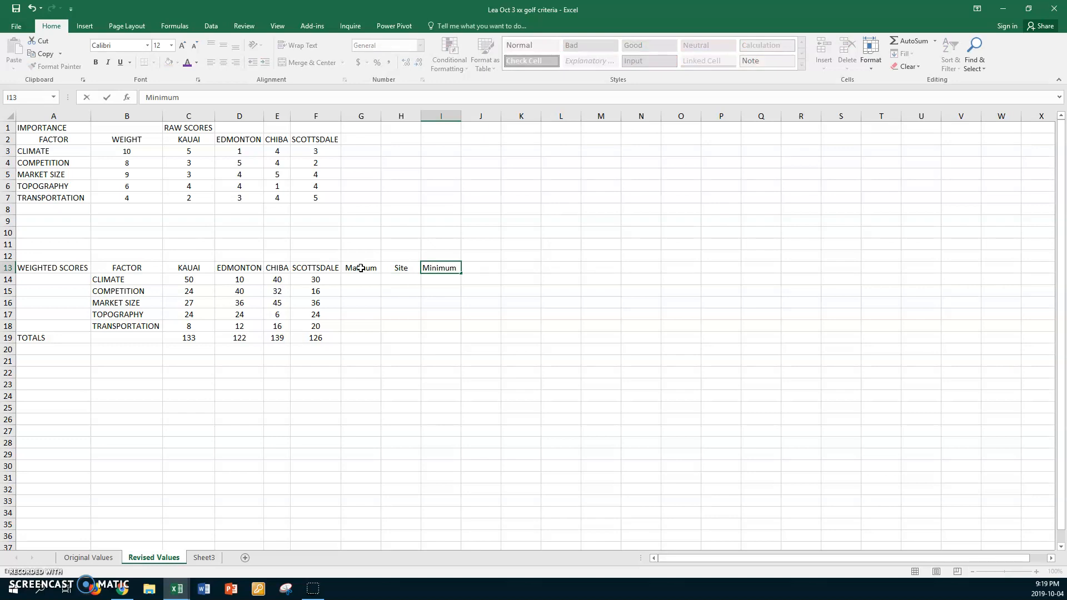
key(Tab)
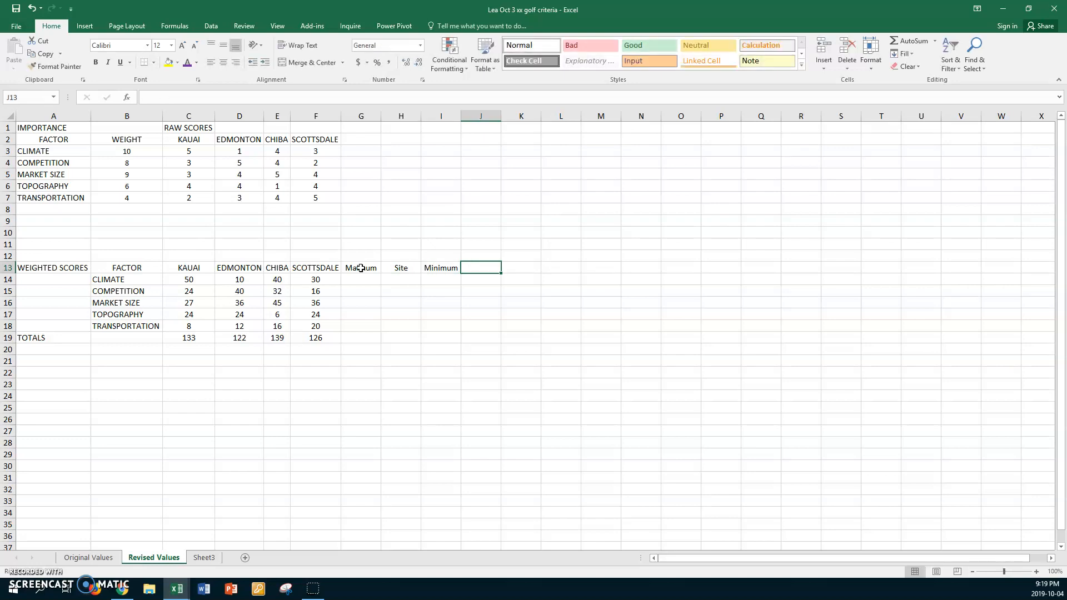
text(Site)
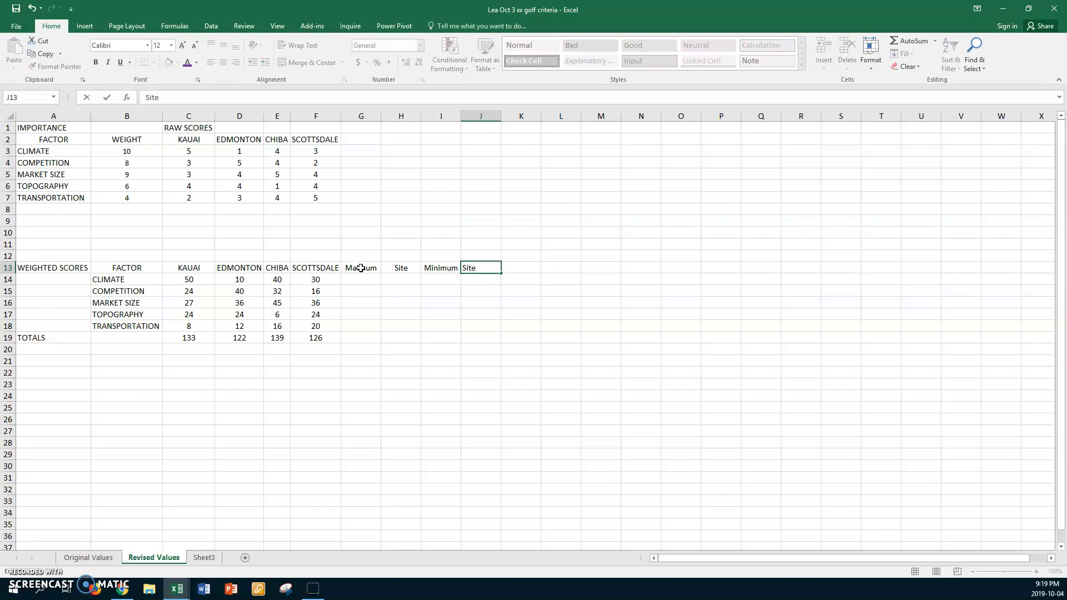
key(Return)
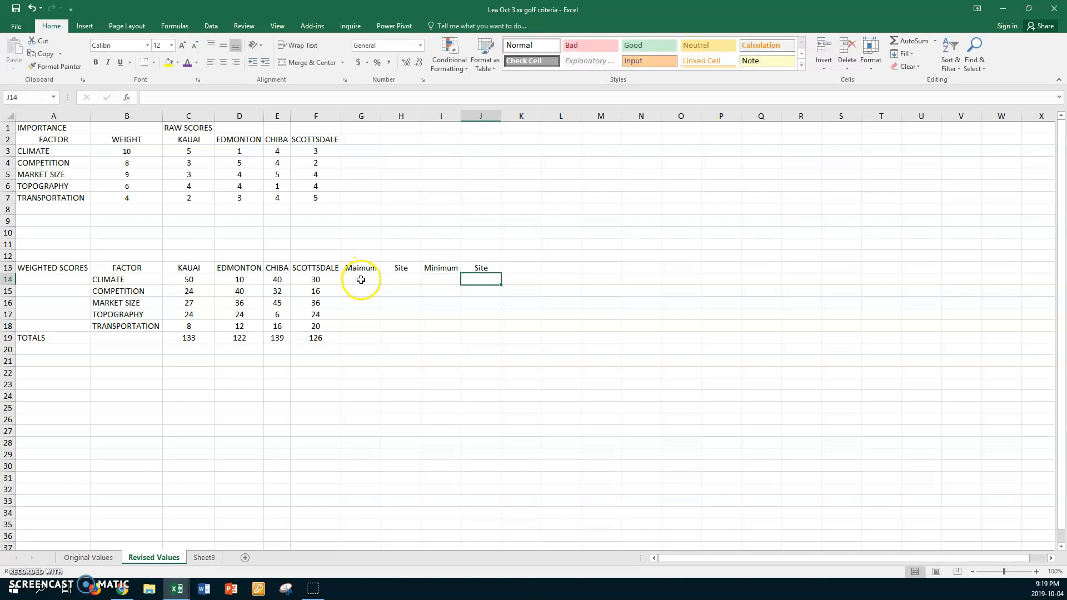
double_click(360, 267)
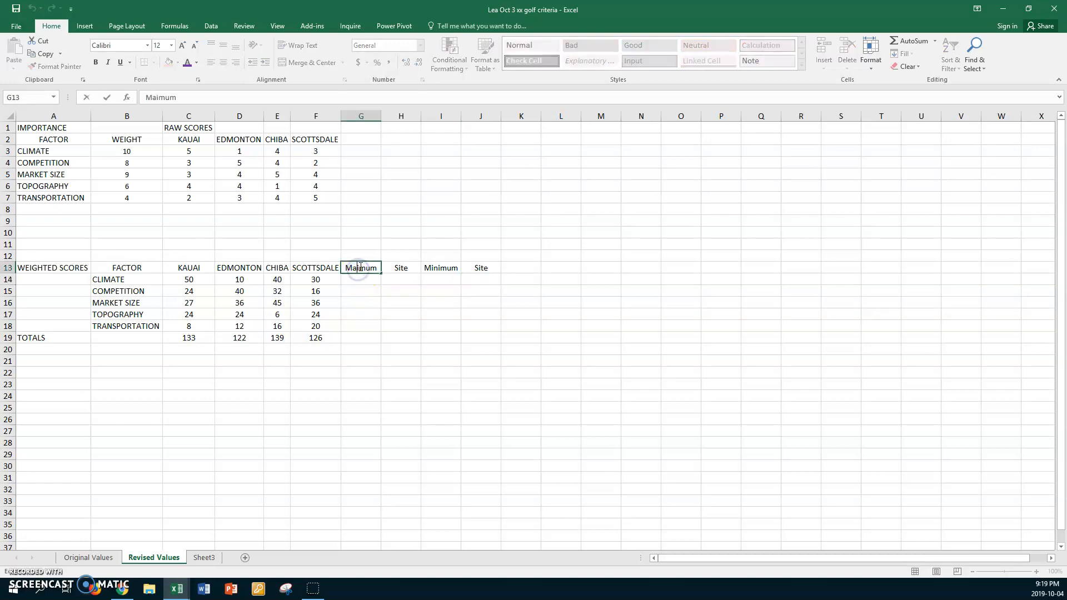
text(x)
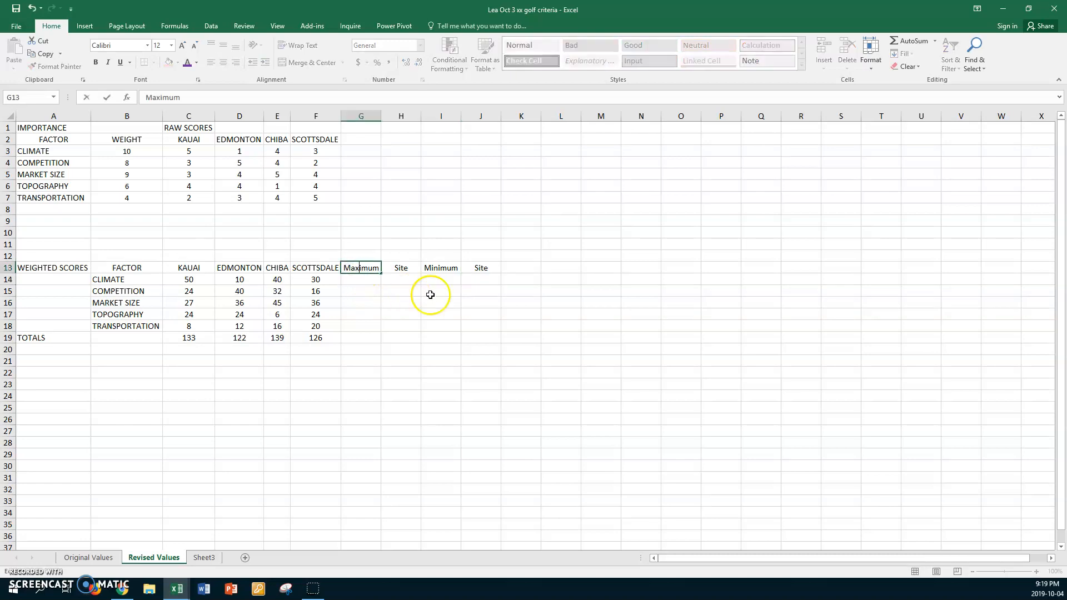
Enter a MAX formula over C14:F14 in G14 for the climate row's maximum weighted score
click(367, 280)
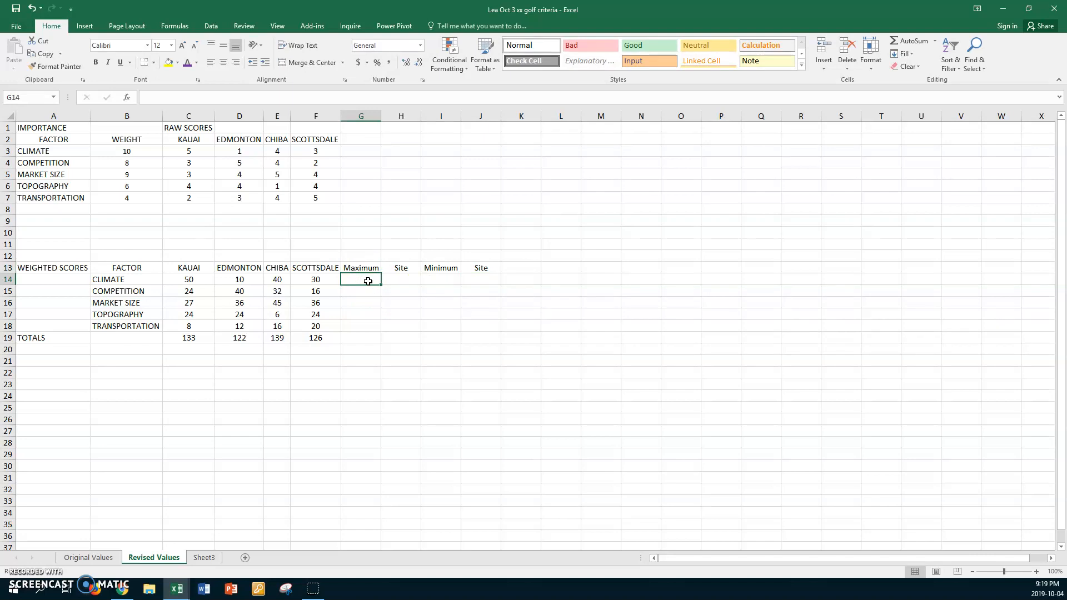
text(=)
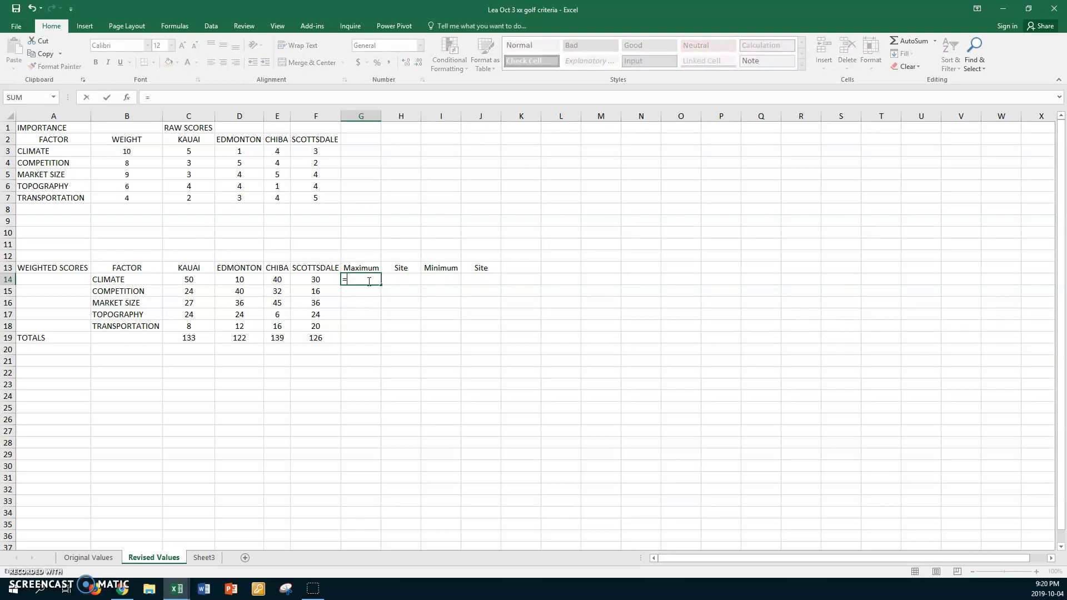
text(ma)
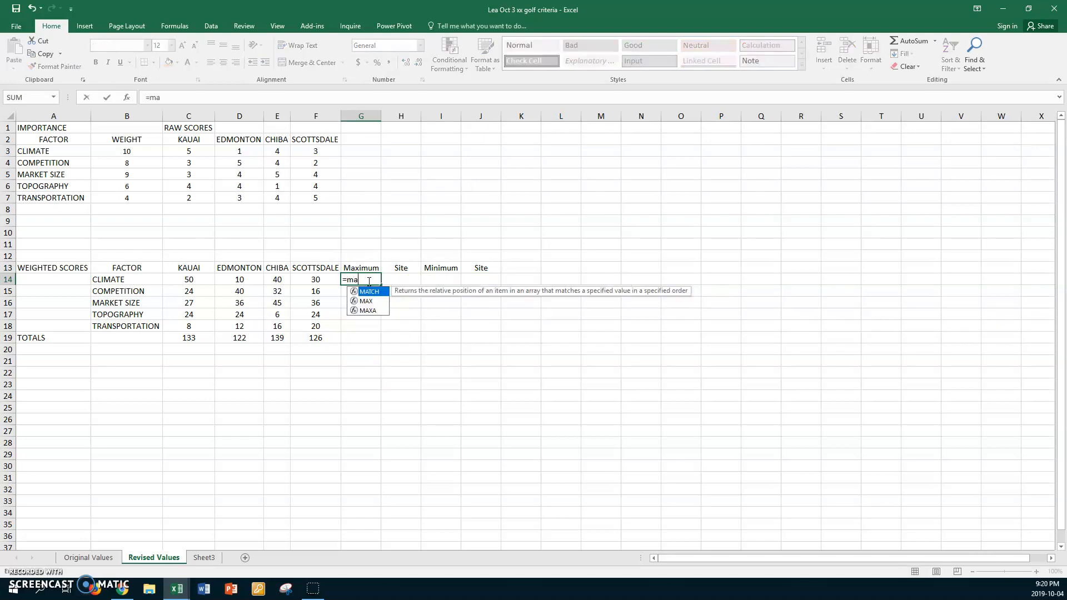
text(x()
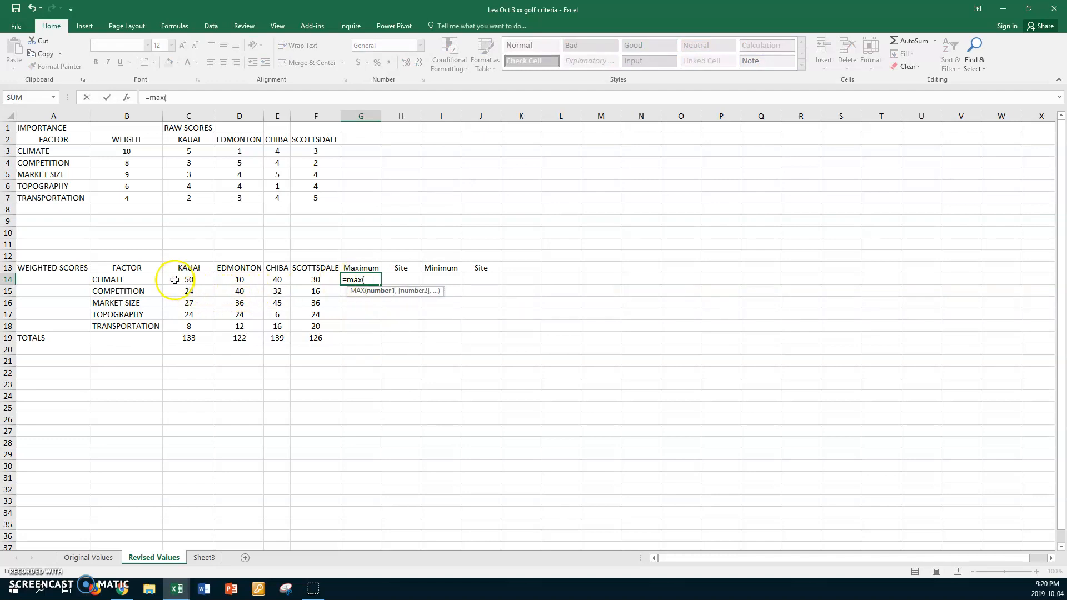
drag(173, 279, 307, 279)
key(Return)
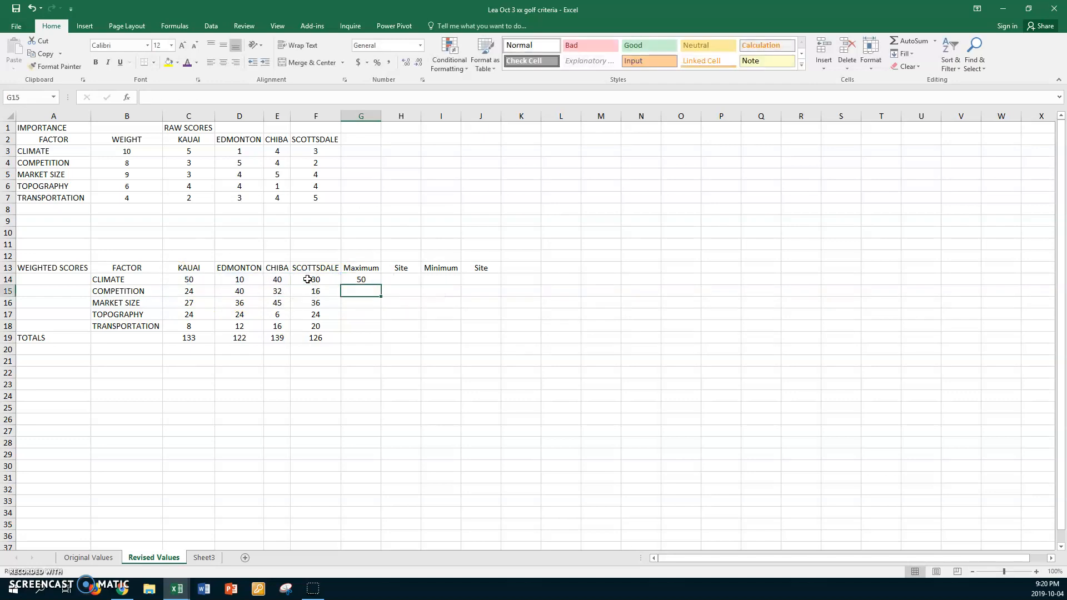
Copy the KAUAI heading into H14 as the climate site and fill the maximum formula from G14 down to G19
click(195, 267)
key(ctrl+c)
click(391, 279)
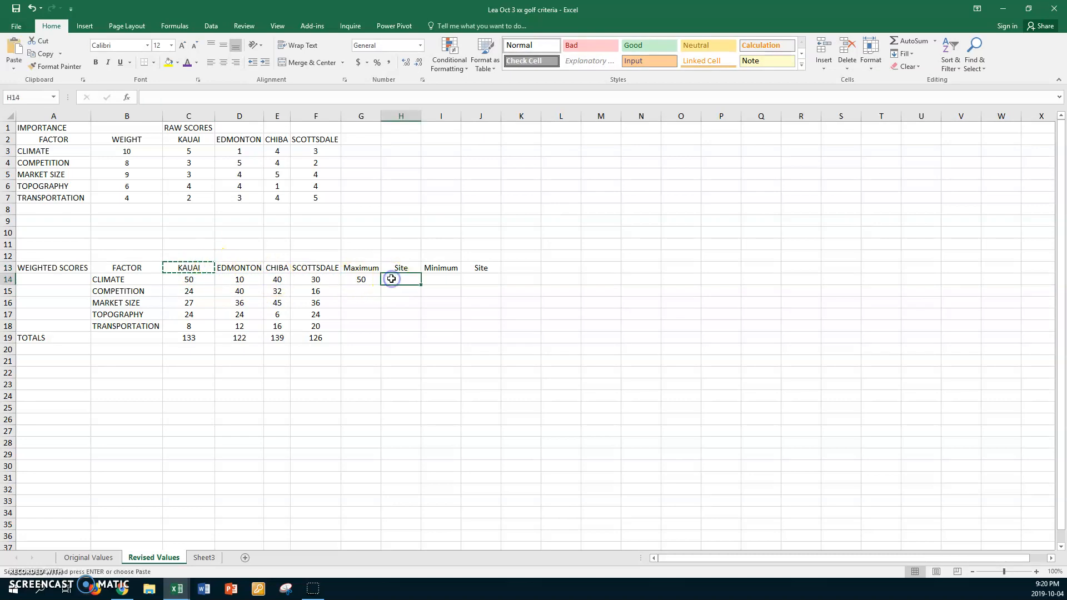
key(ctrl+v)
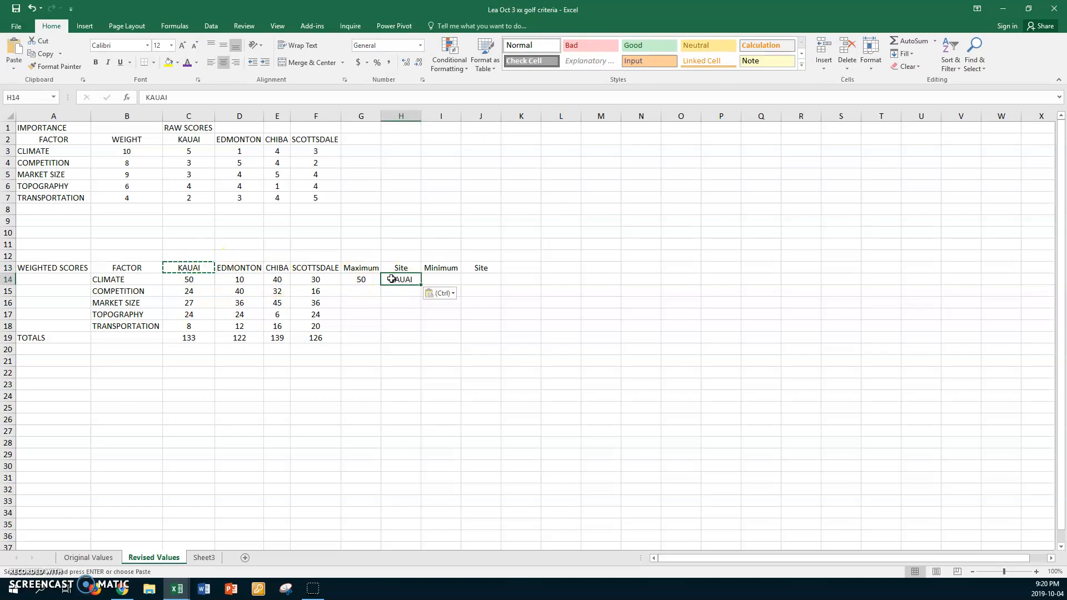
click(352, 279)
drag(381, 285, 371, 341)
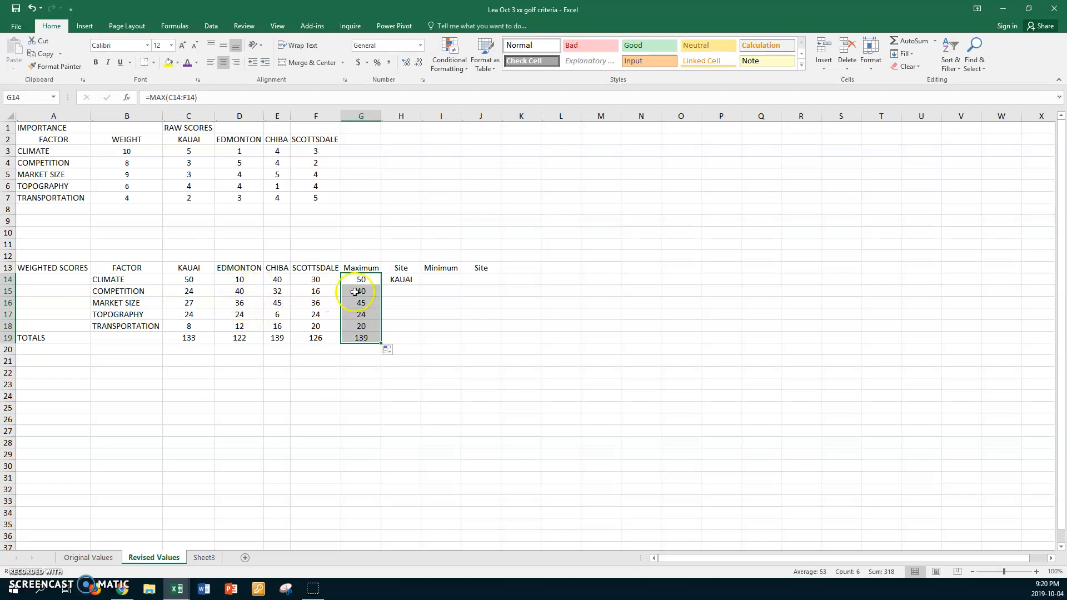
Copy the EDMONTON heading from D13 into H15 as the site with the maximum competition score
click(392, 292)
click(254, 272)
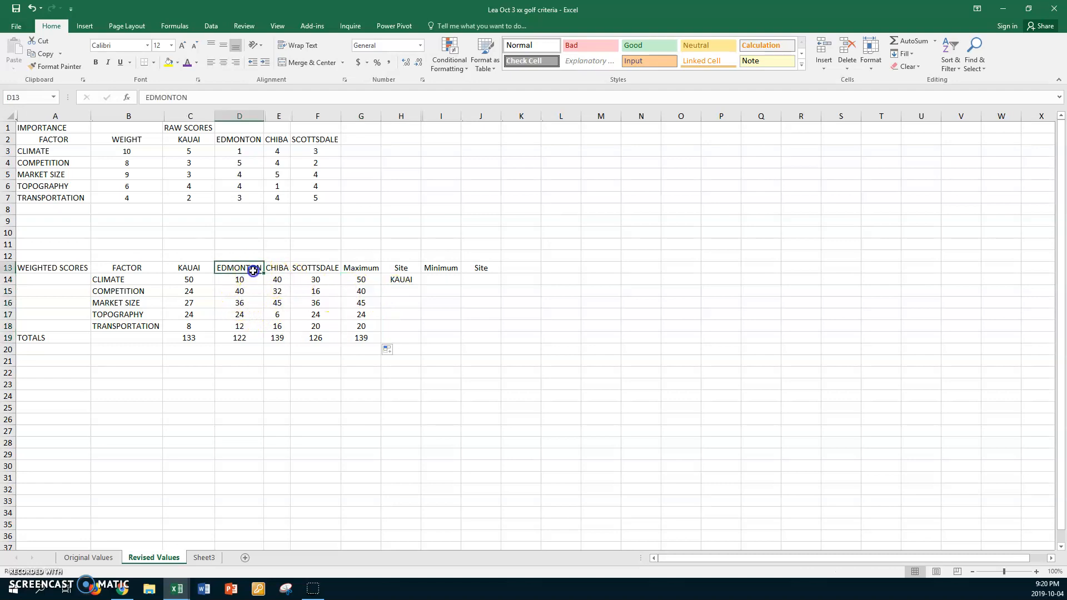
key(ctrl+c)
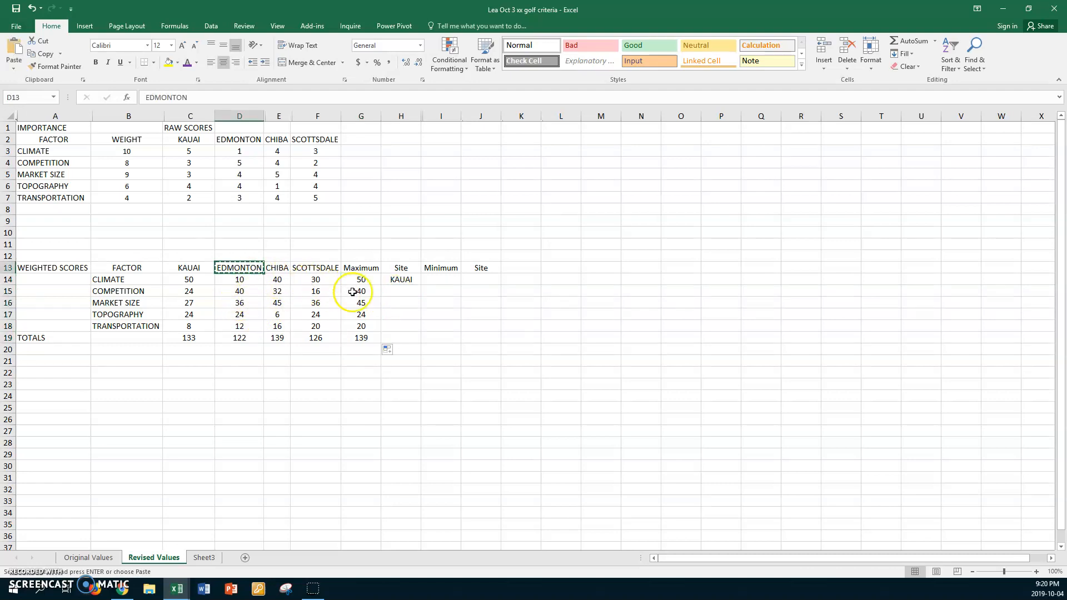
click(389, 290)
key(ctrl+v)
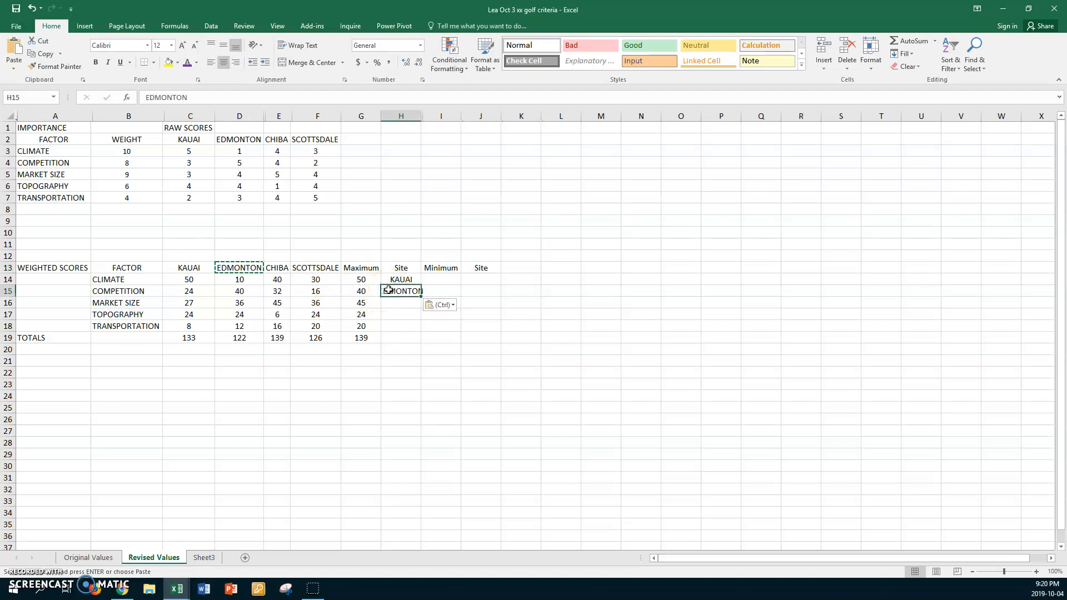
Copy the CHIBA heading into H16 as the market size site and autofit the width of column H
click(393, 303)
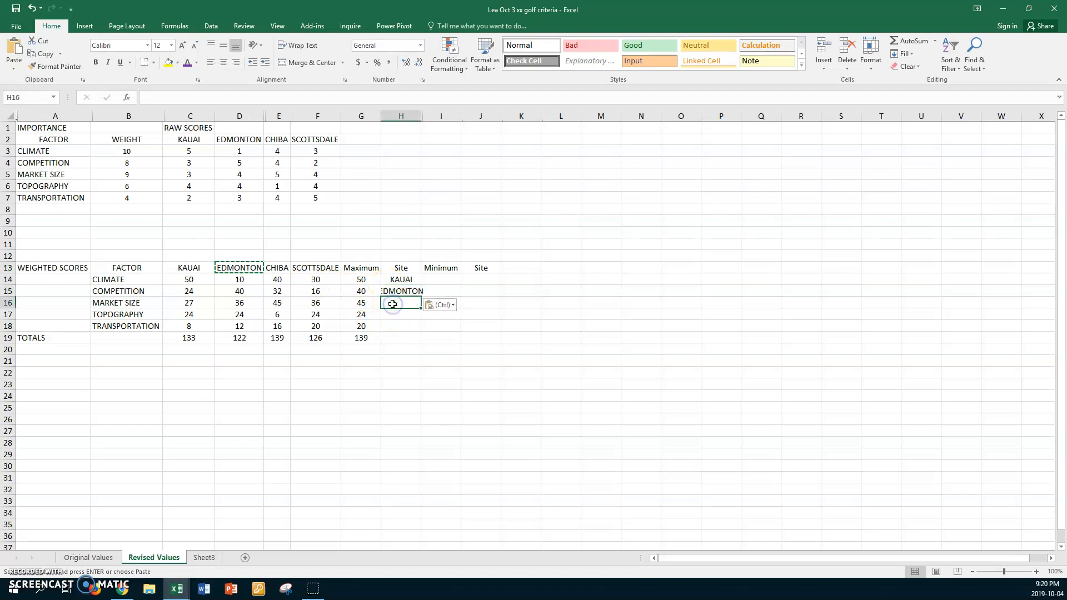
click(278, 269)
key(ctrl+c)
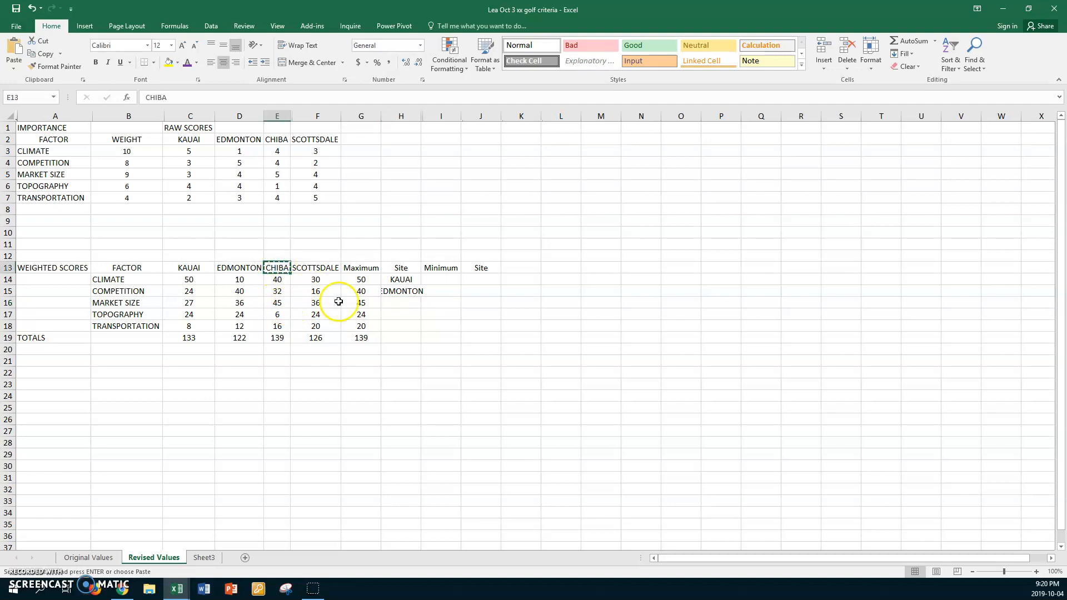
click(385, 303)
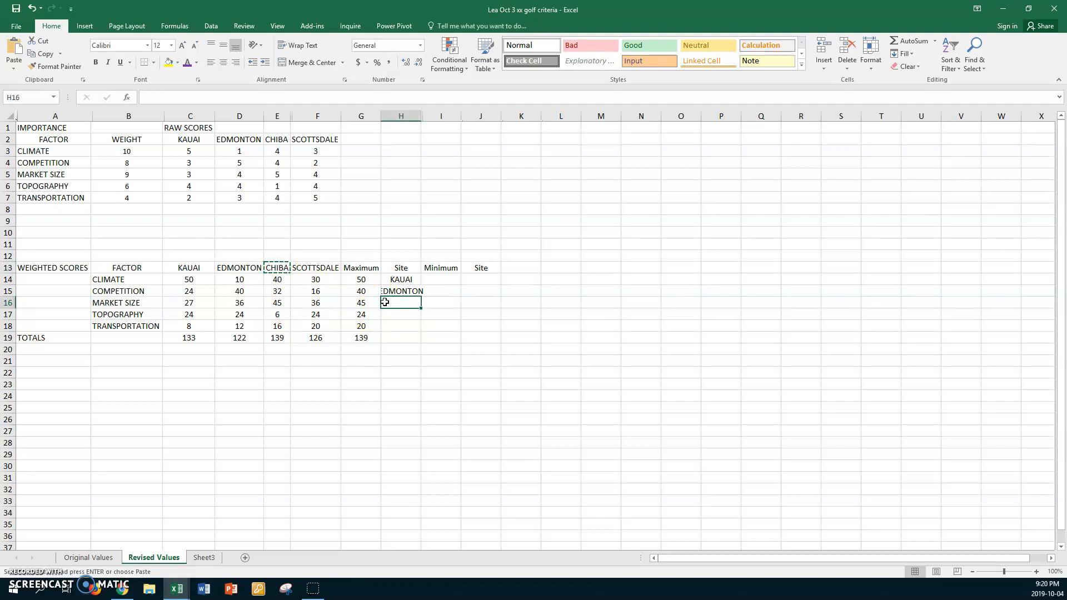
key(ctrl+v)
double_click(421, 116)
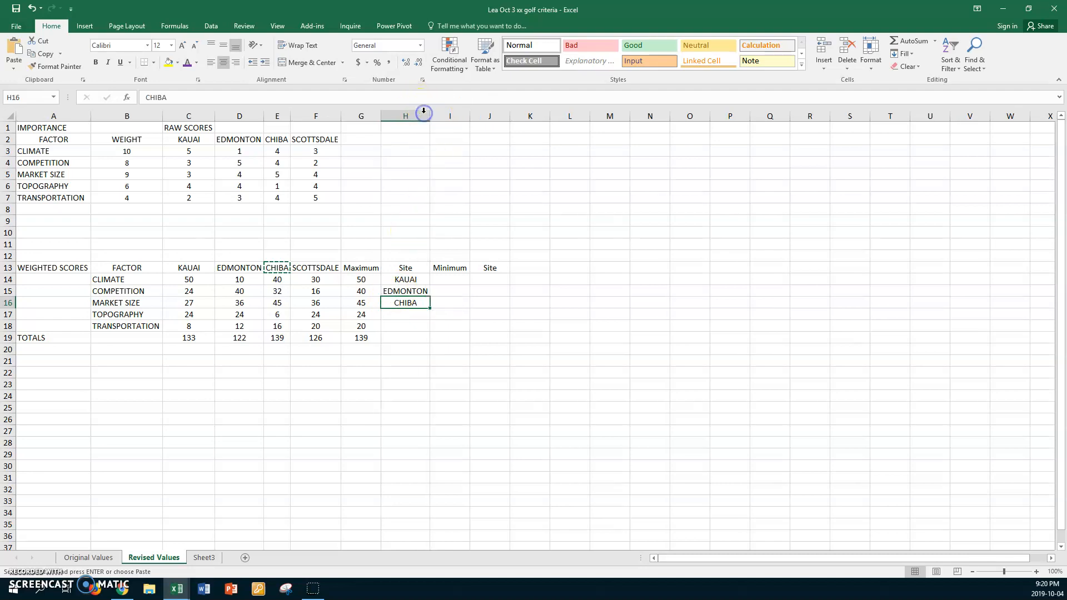
List KAUAI, EDMONTON and SCOTTSDALE on separate lines in H17 as the tied topography sites, and widen column H to fit them
click(398, 317)
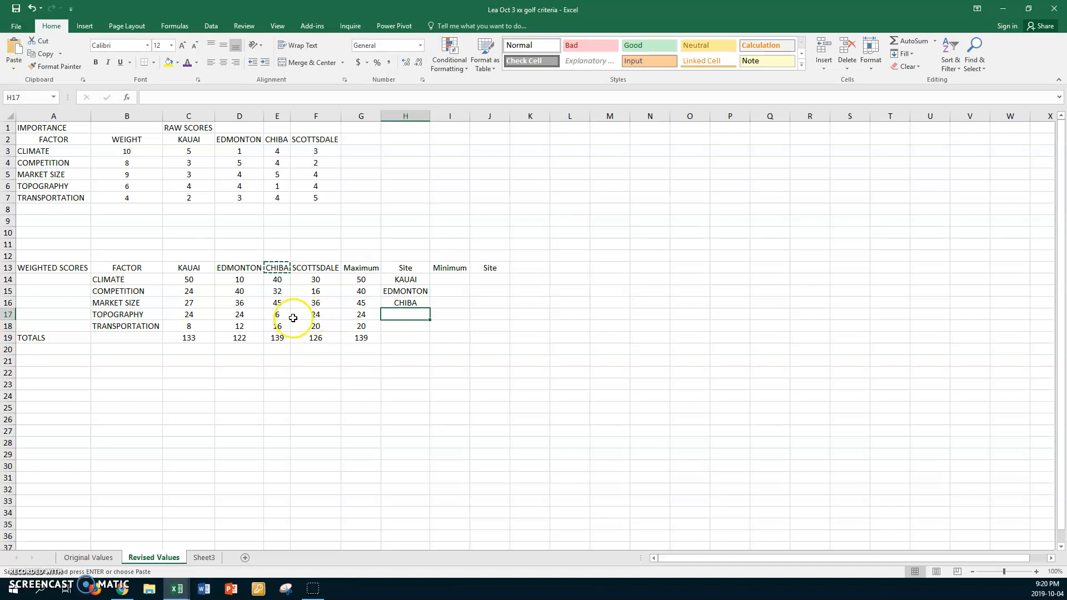
click(196, 265)
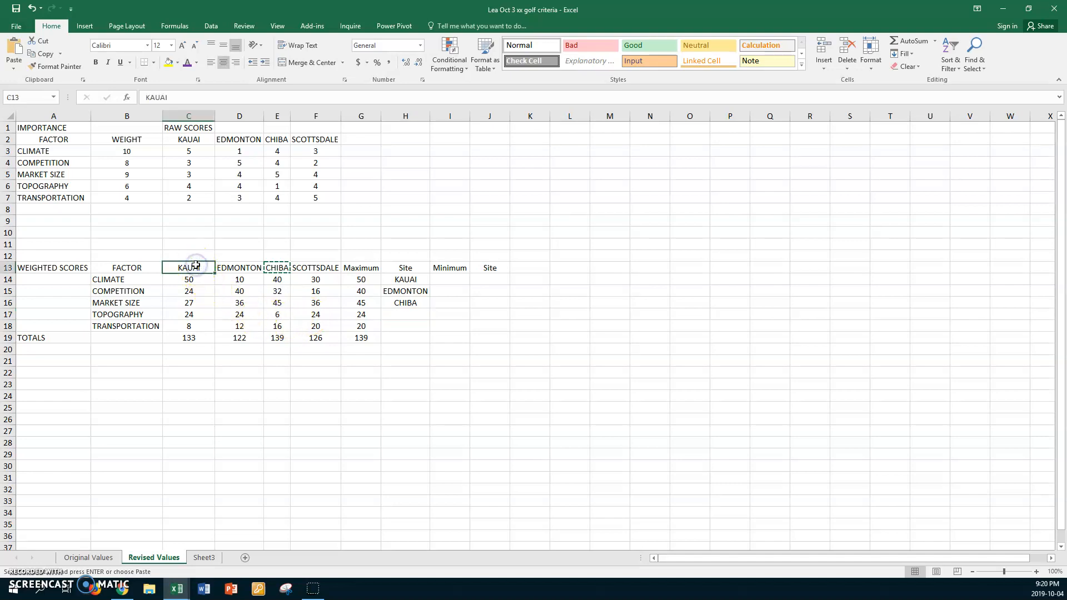
key(ctrl+c)
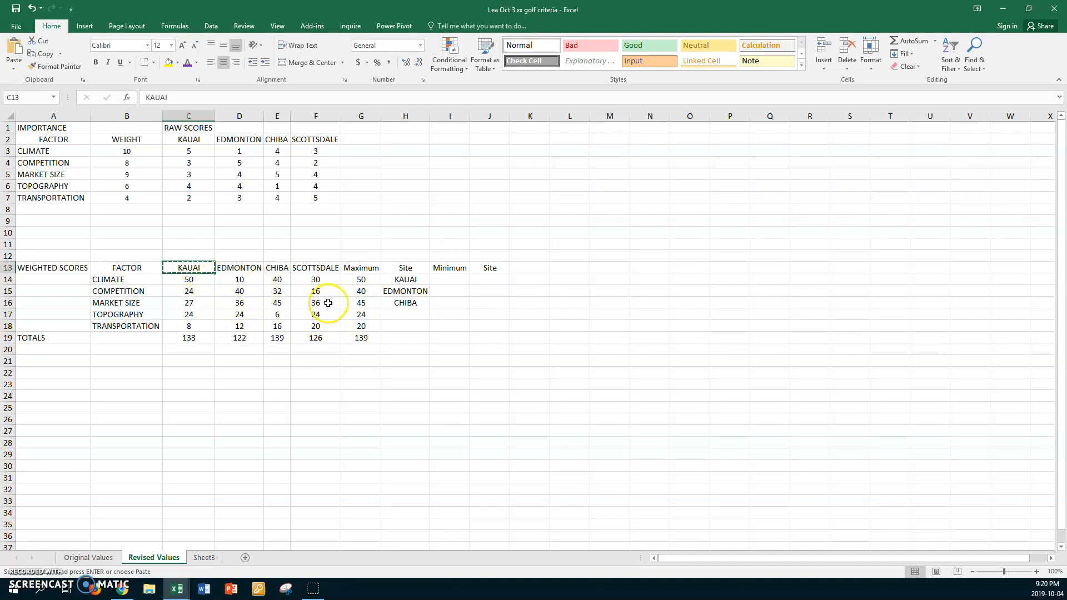
click(387, 316)
key(ctrl+v)
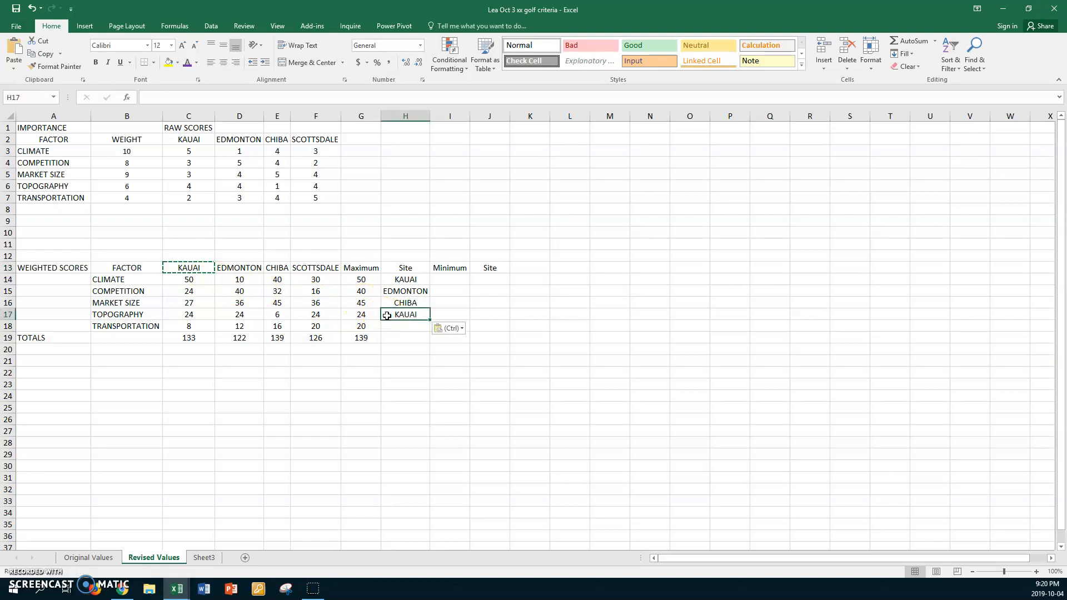
double_click(423, 316)
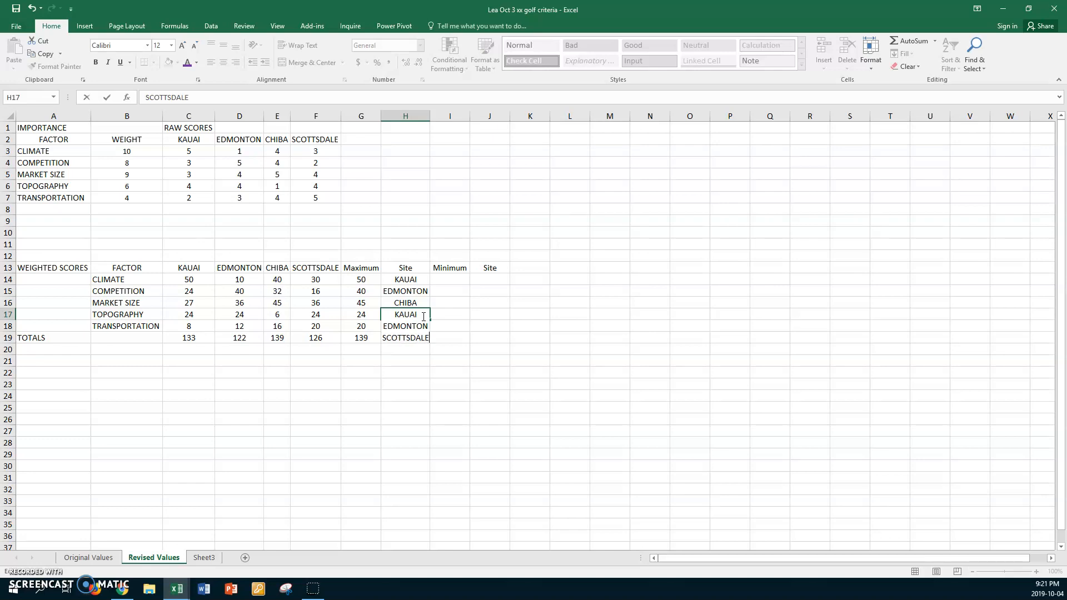
key(Return)
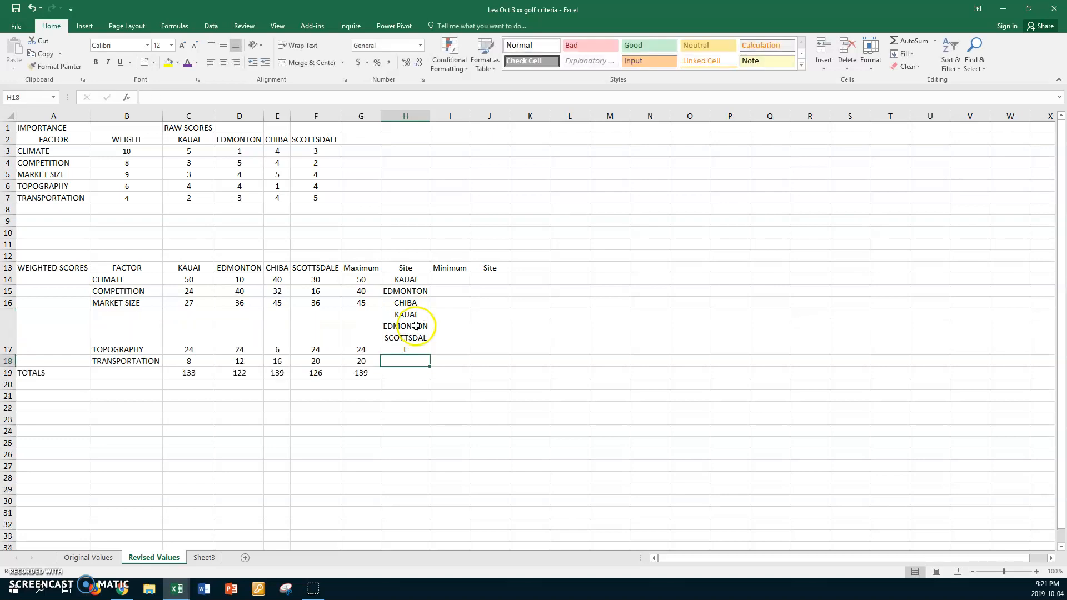
drag(430, 116, 449, 116)
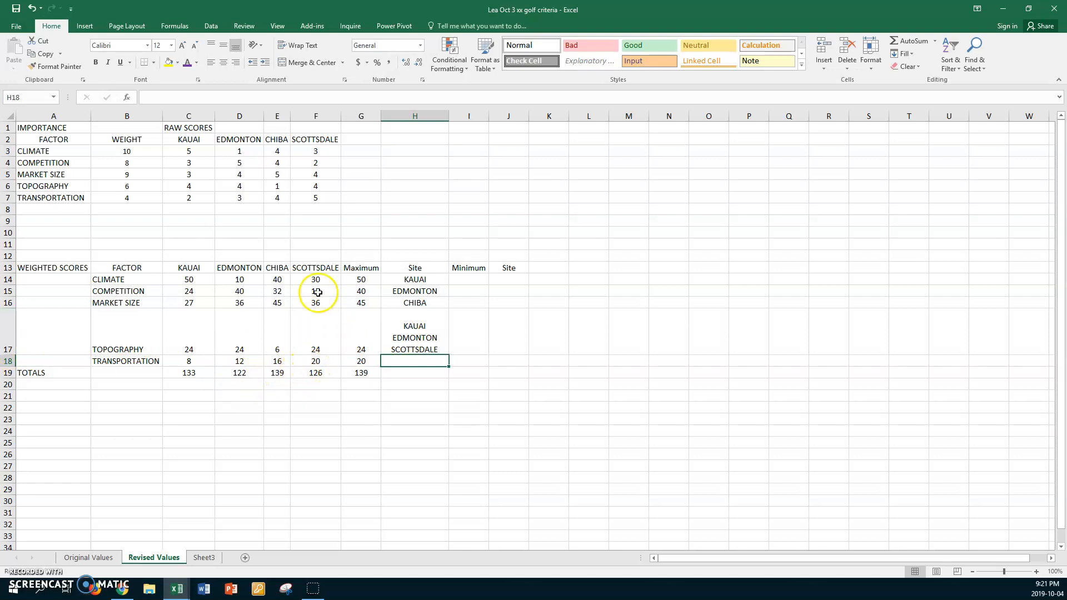
Copy the SCOTTSDALE heading into H18 for transportation and the CHIBA heading into H19 for the totals
click(319, 269)
key(ctrl+c)
click(398, 363)
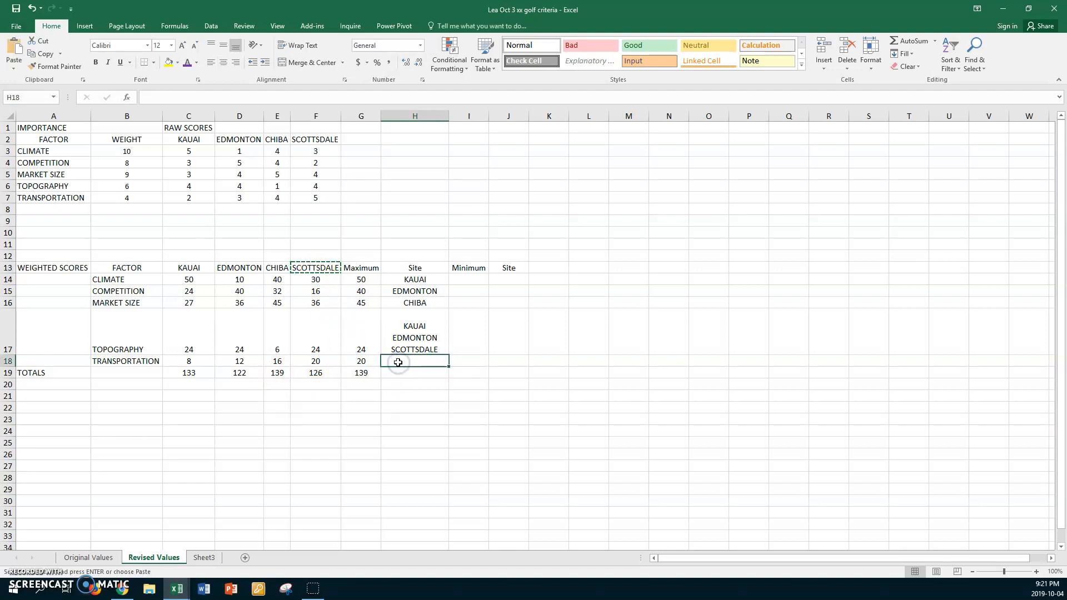
key(ctrl+v)
click(402, 374)
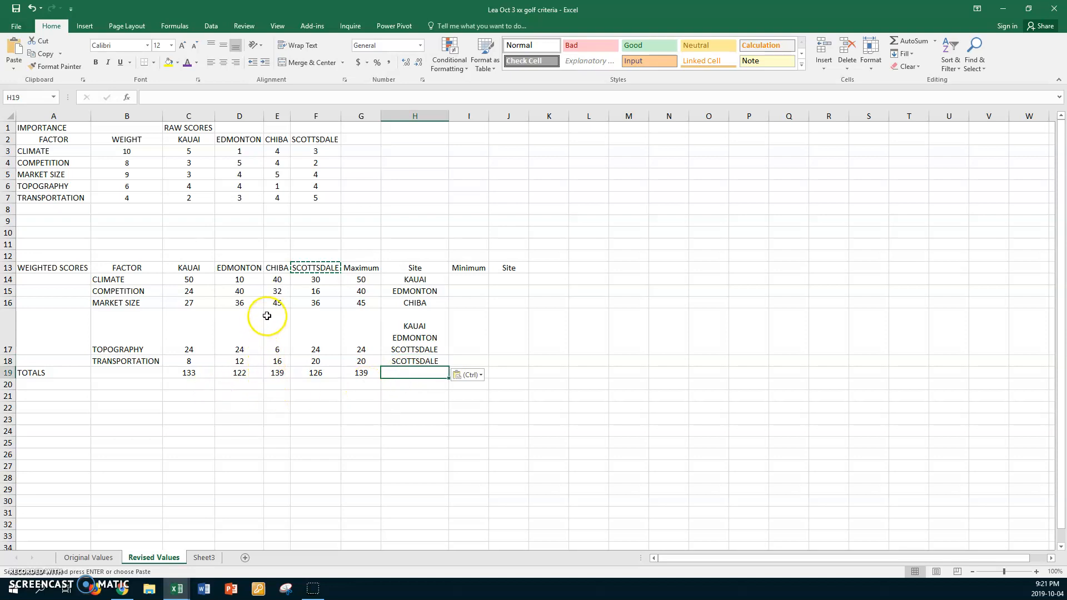
click(277, 268)
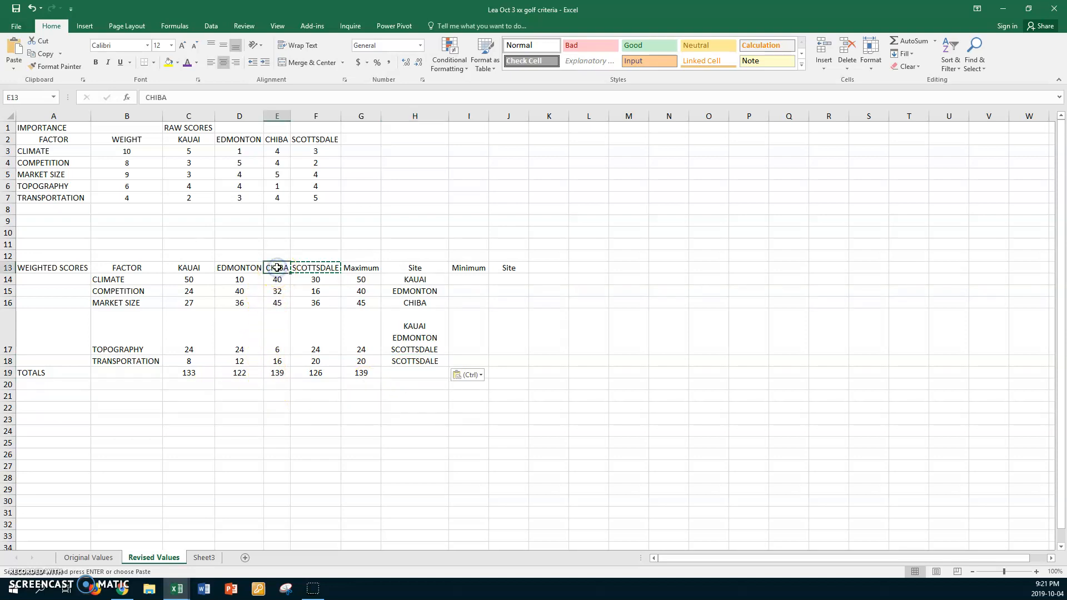
key(ctrl+c)
click(399, 374)
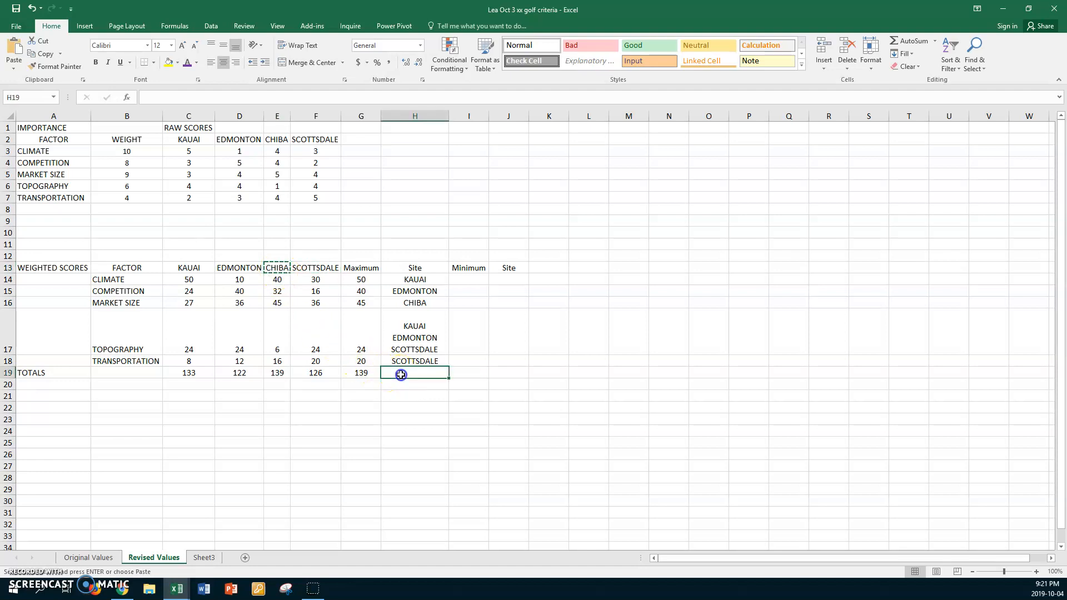
key(ctrl+v)
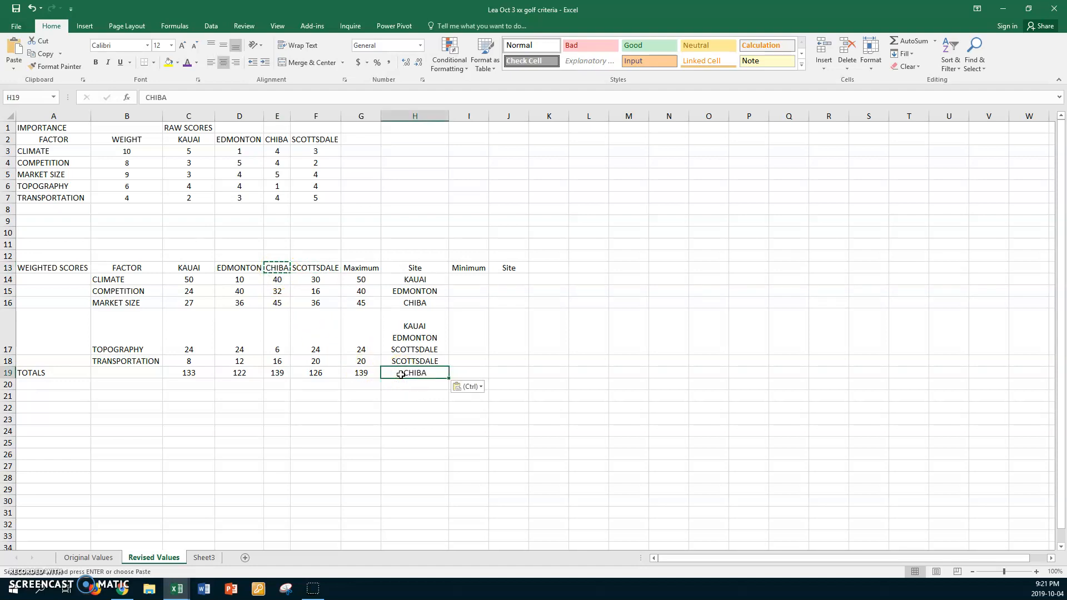
key(Escape)
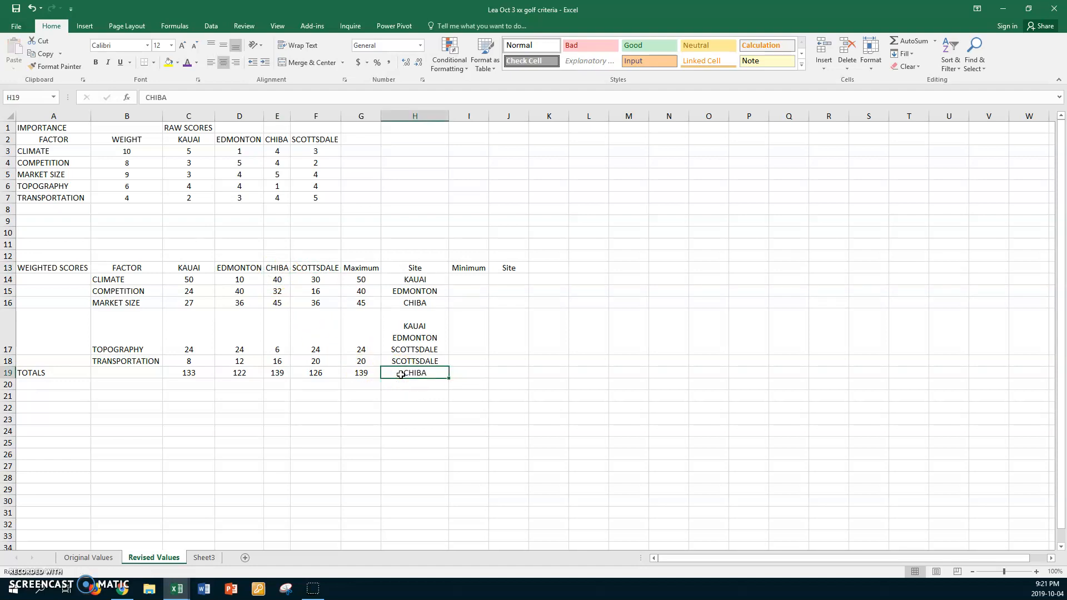
Enter a MIN formula over C14:G14 in I14 for the climate row's minimum weighted score
click(466, 282)
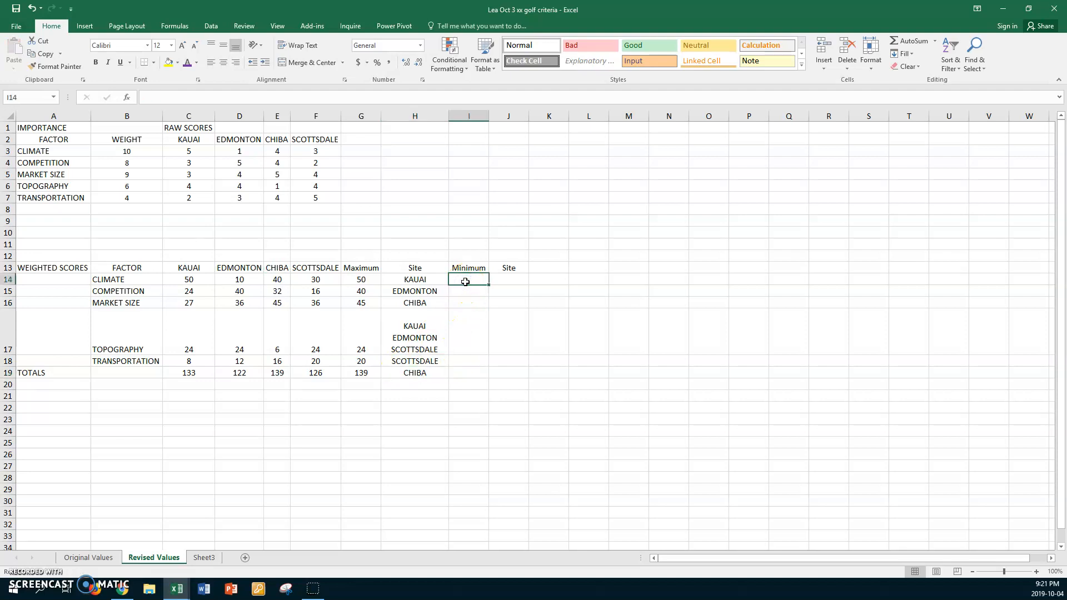
text(=MIN()
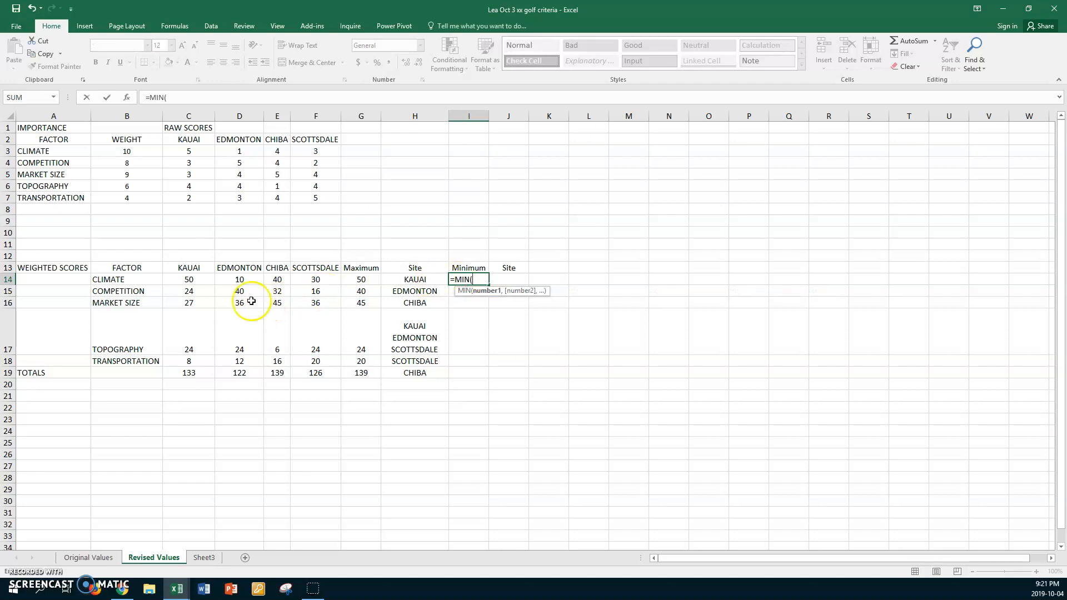
click(181, 278)
drag(180, 278, 352, 279)
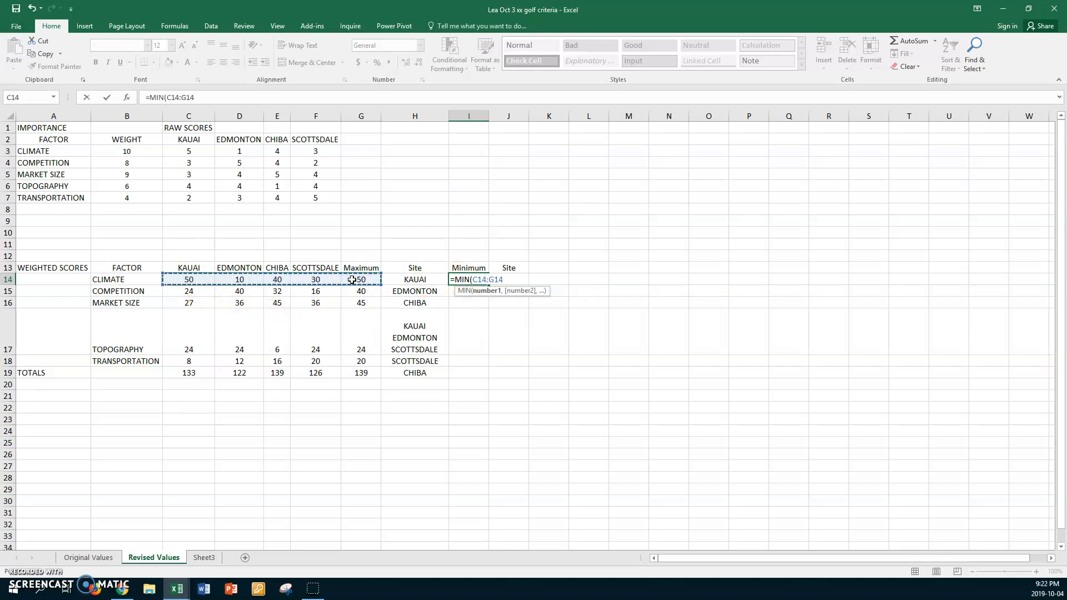
key(Return)
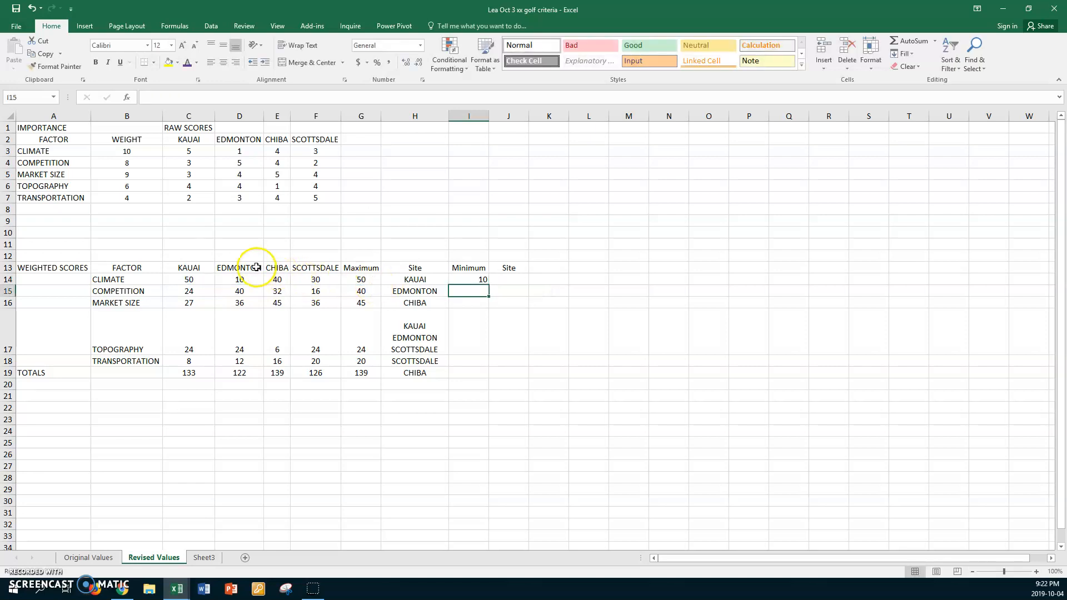
Copy the EDMONTON heading into J14 as the minimum climate site and autofit the width of column J
click(255, 267)
key(ctrl+c)
click(498, 279)
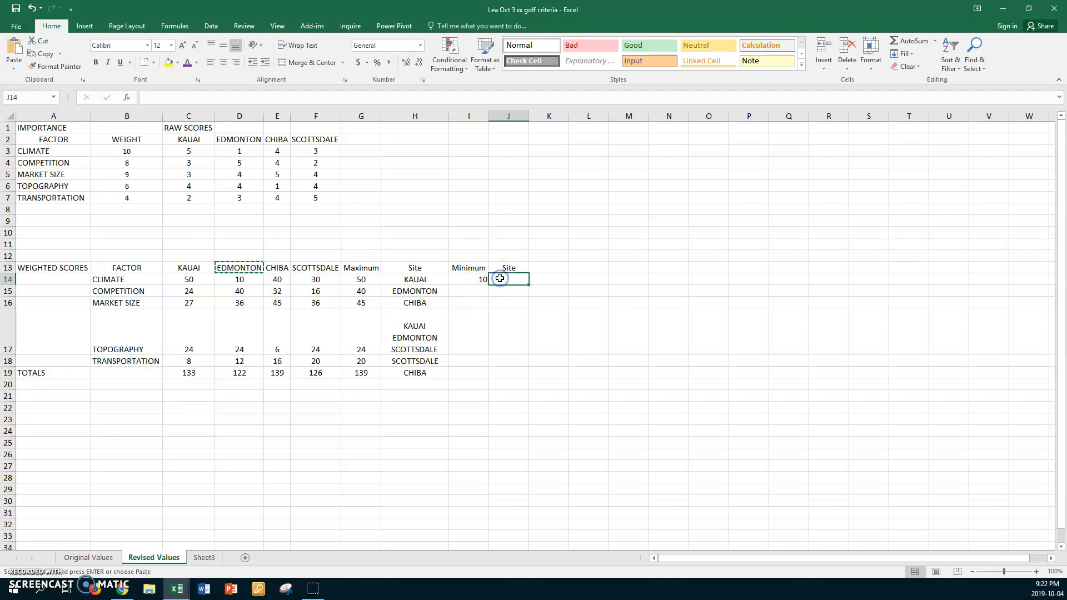
key(ctrl+v)
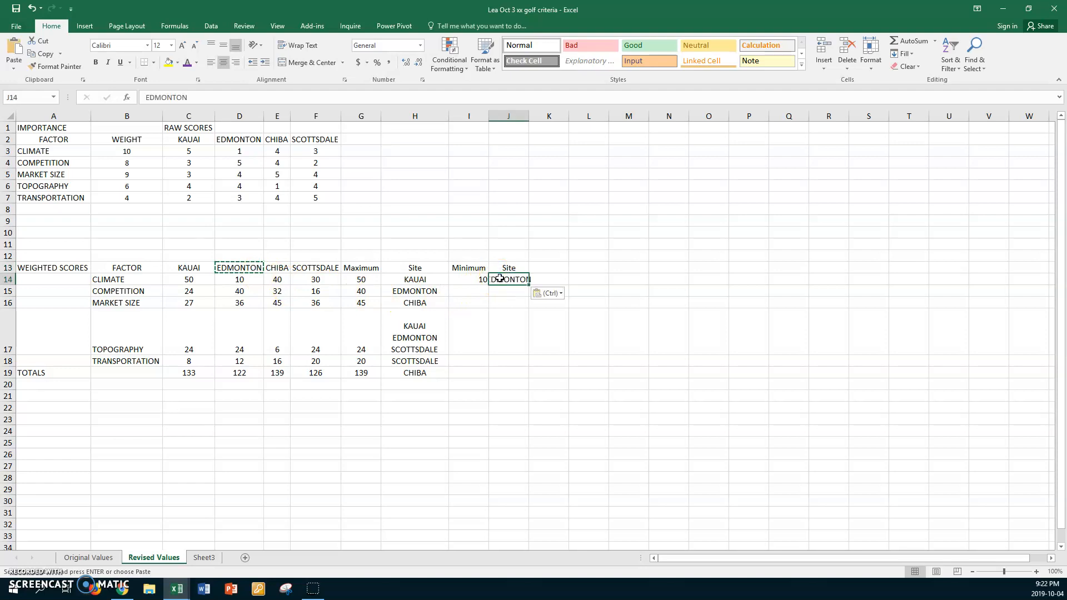
double_click(528, 116)
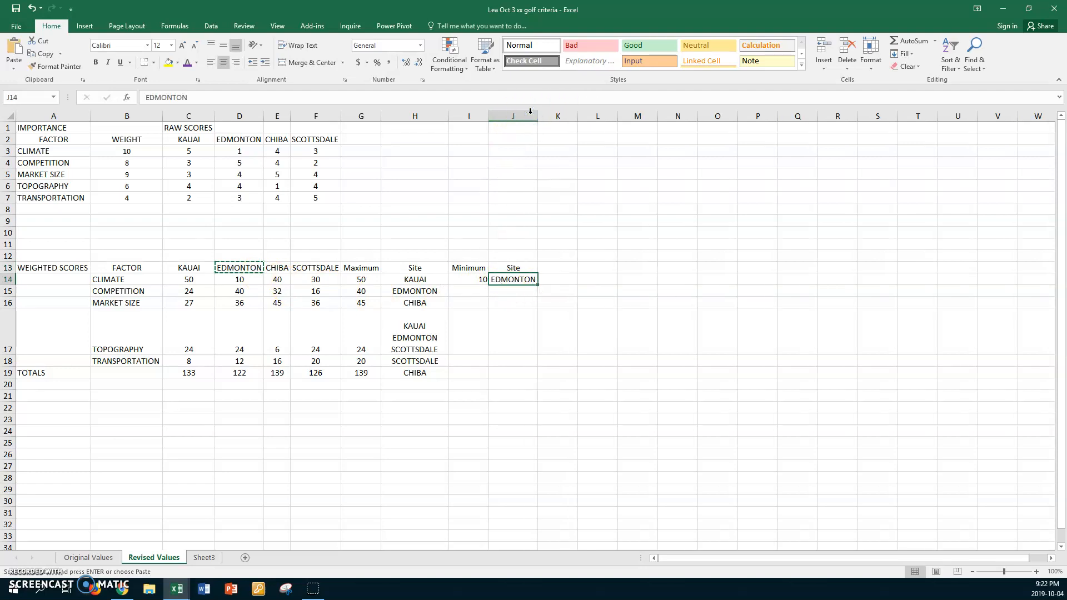
Widen column J and fill the MIN formula in I14 down through I19
drag(531, 111, 559, 115)
click(529, 289)
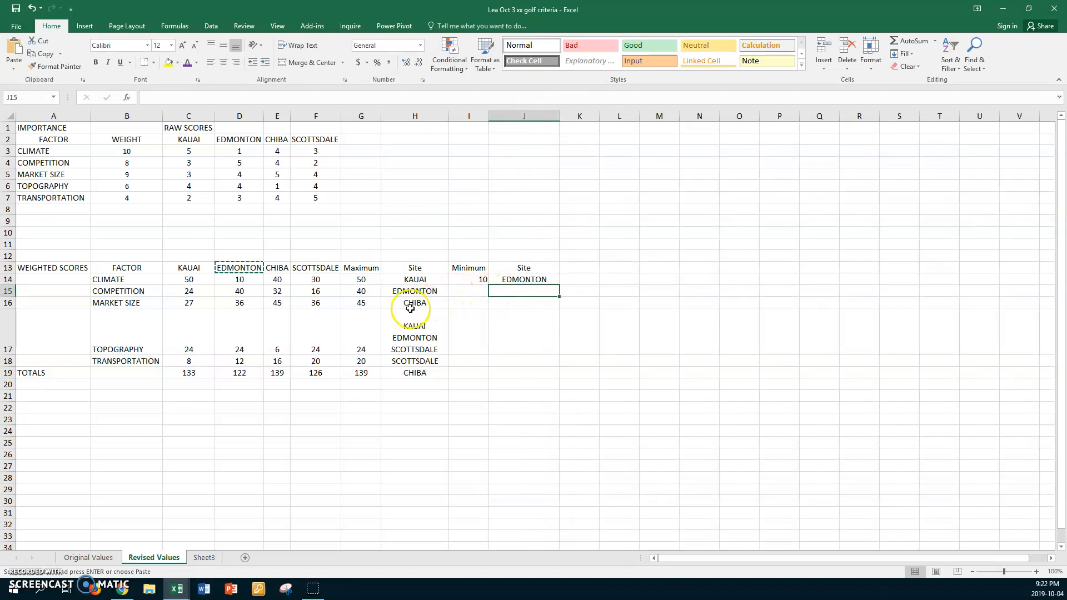
click(239, 290)
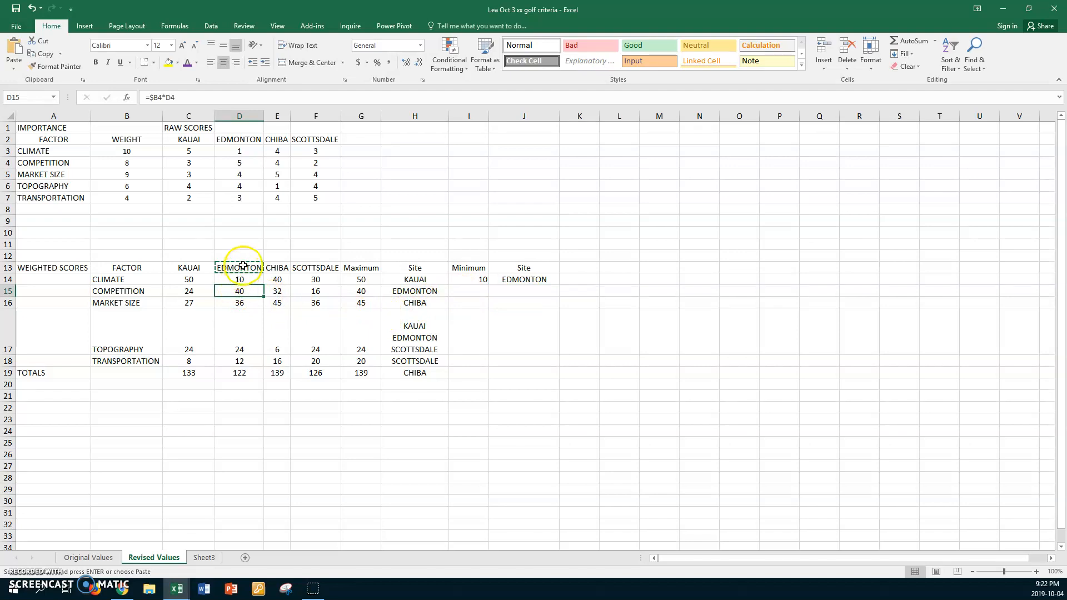
click(238, 268)
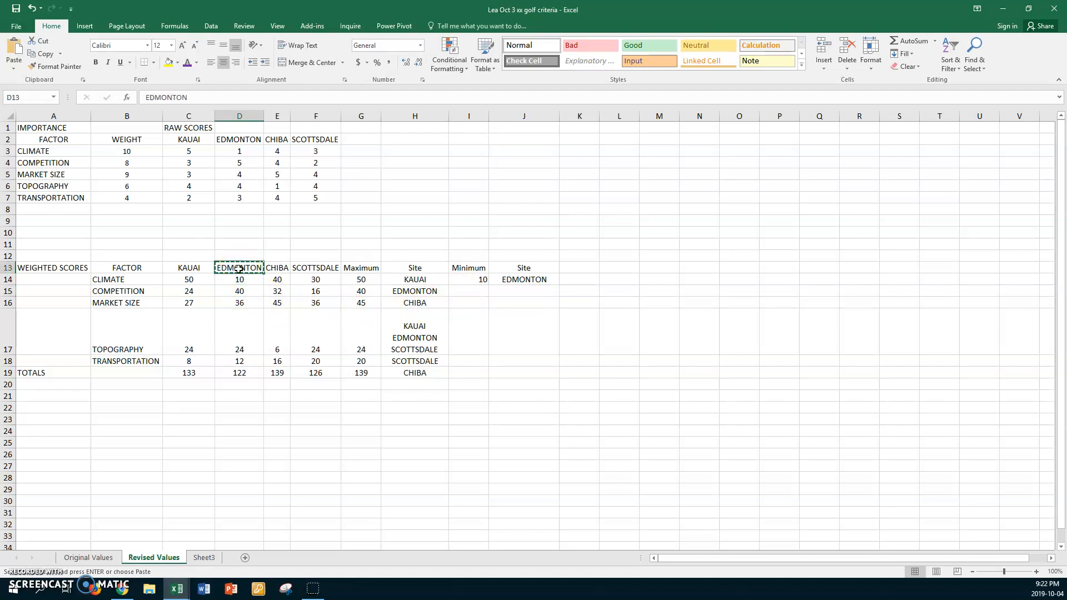
click(482, 281)
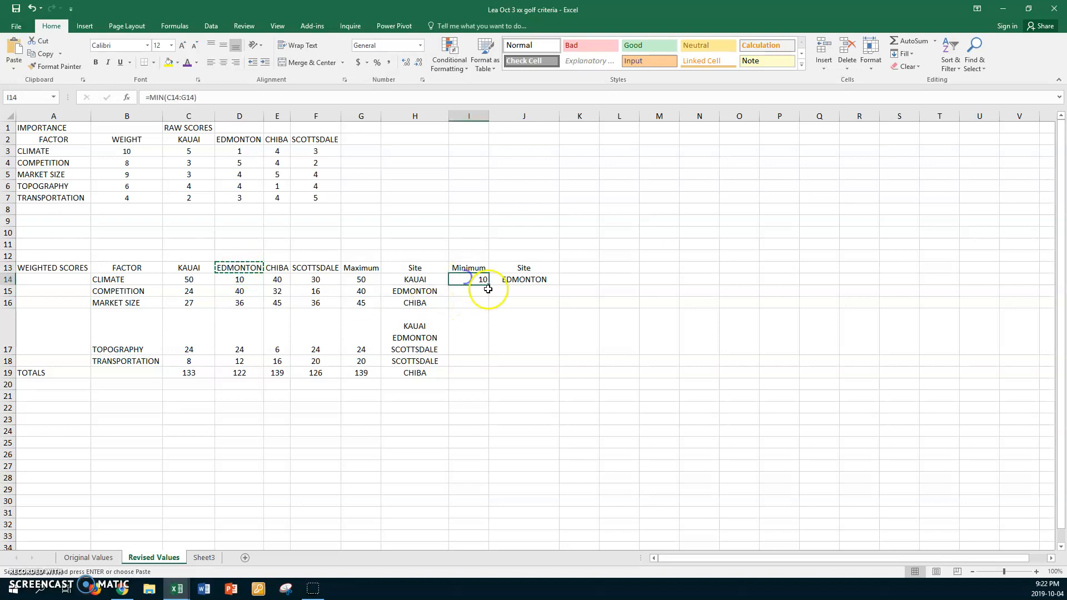
drag(489, 286, 483, 372)
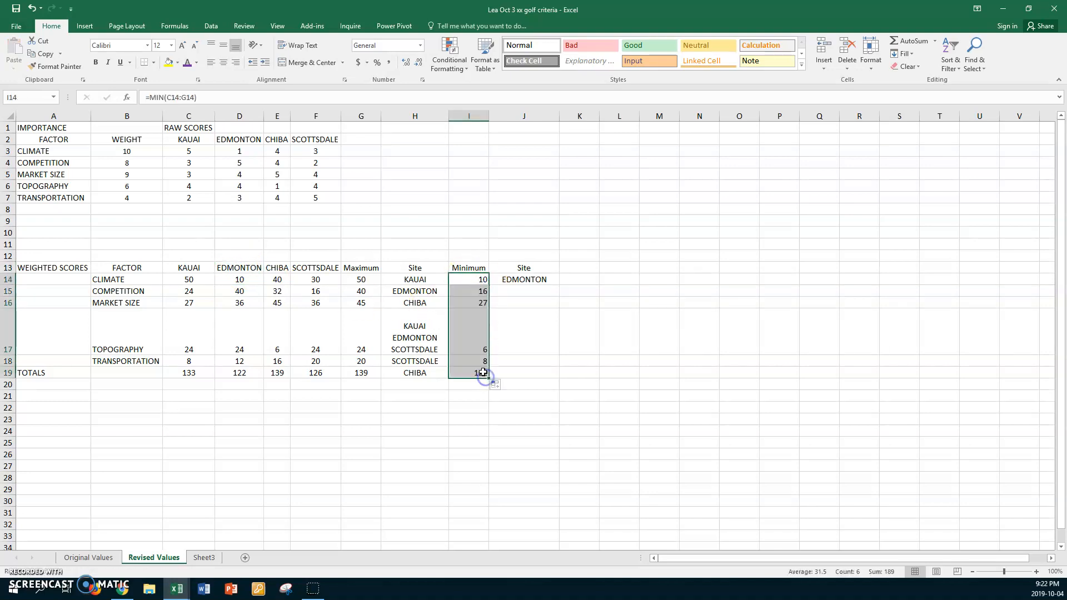
Copy the SCOTTSDALE heading into J15 for competition and the KAUAI heading into J16 for market size
click(322, 268)
key(ctrl+c)
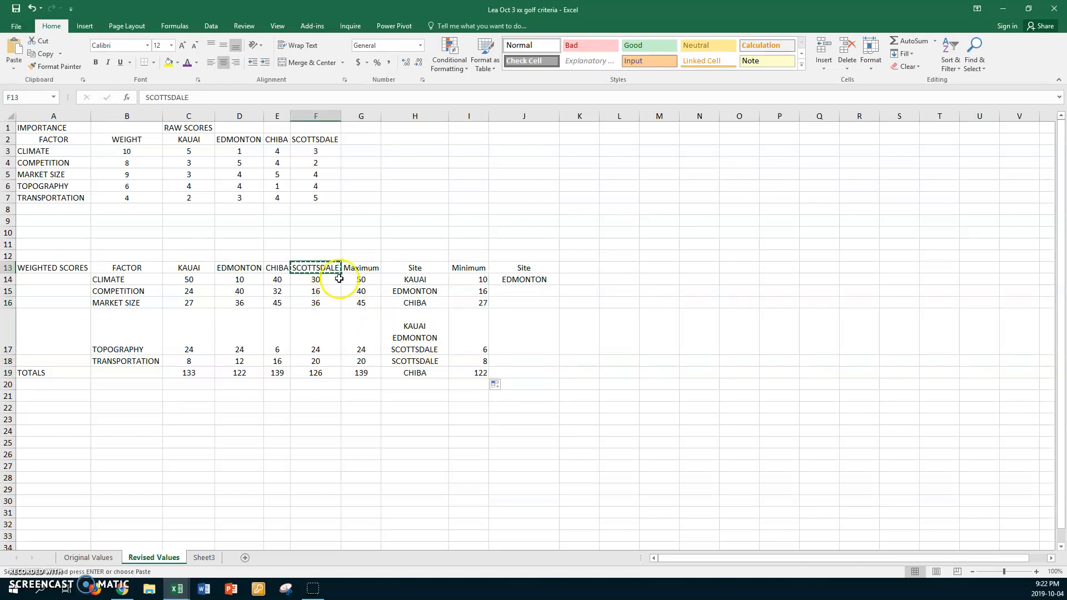
click(506, 292)
key(ctrl+v)
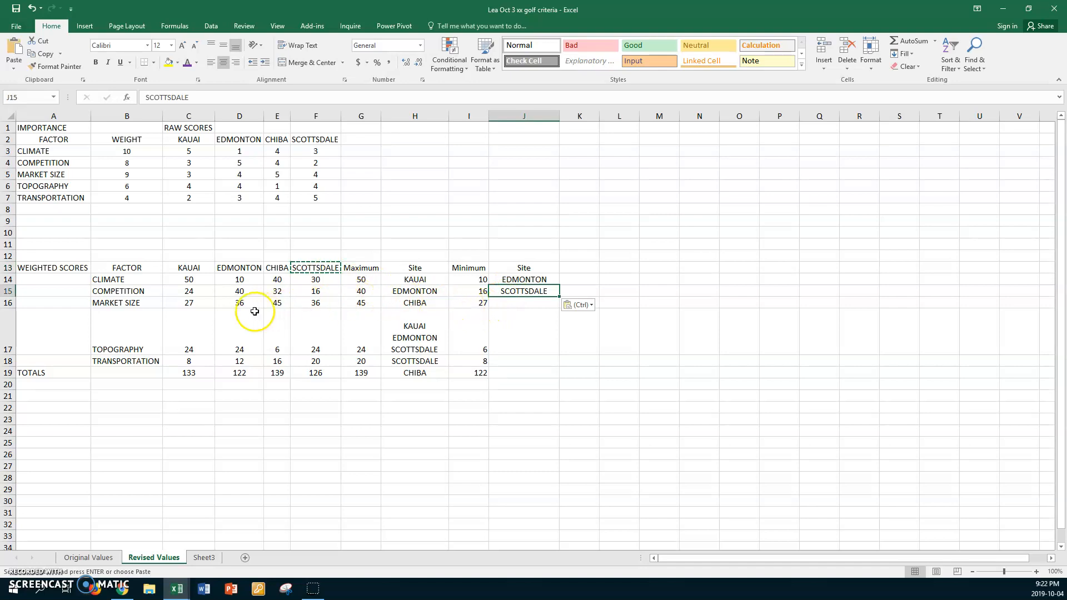
click(203, 269)
key(ctrl+c)
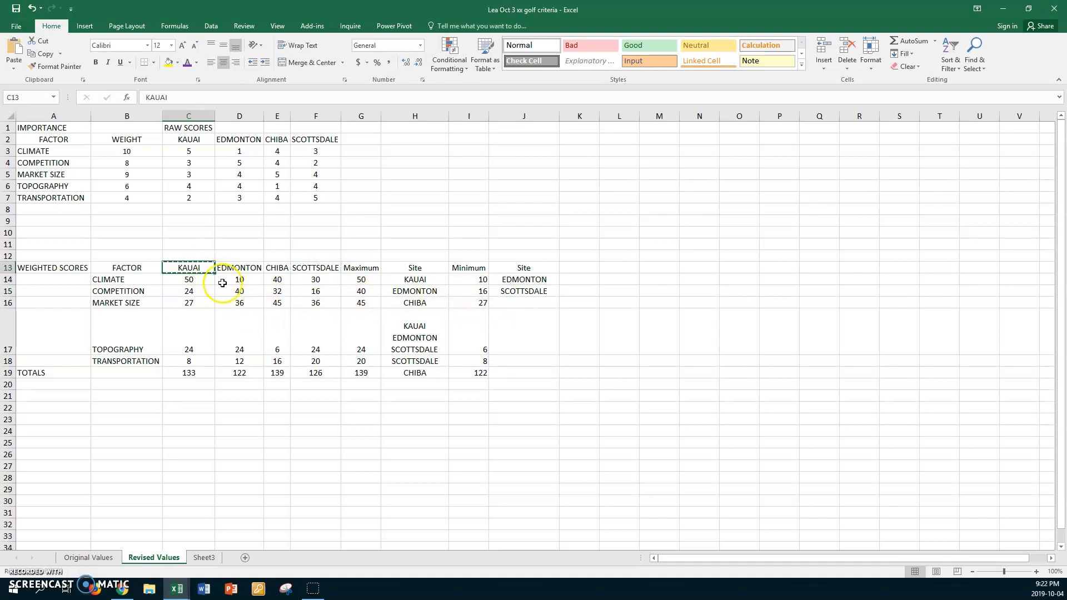
click(498, 303)
key(ctrl+v)
Copy the CHIBA heading into J17 for topography and the KAUAI heading into J18 for transportation
click(505, 348)
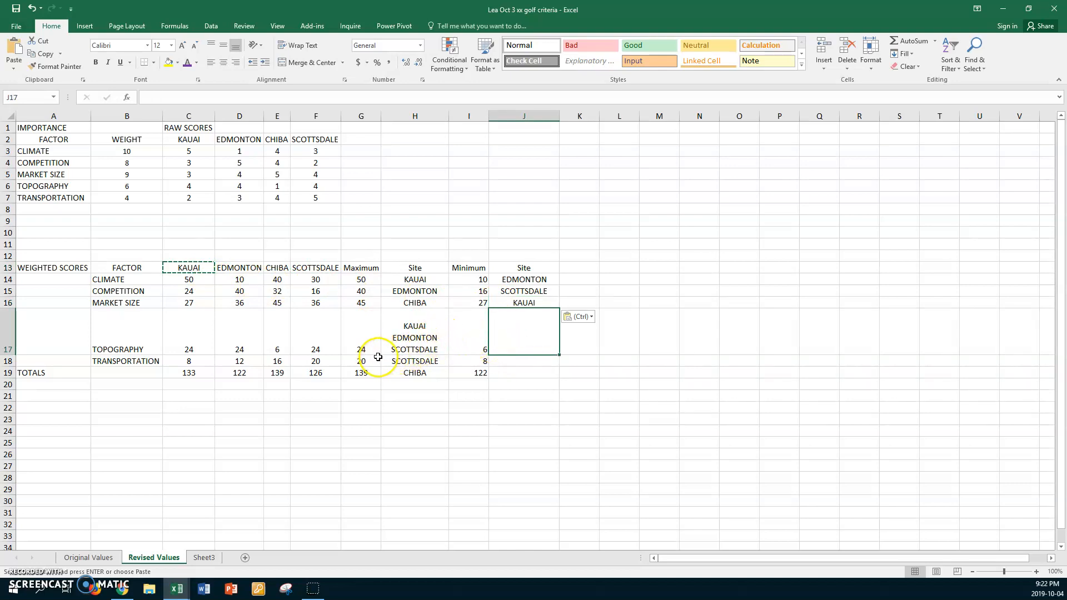
click(276, 267)
key(ctrl+c)
click(508, 346)
key(ctrl+v)
click(514, 362)
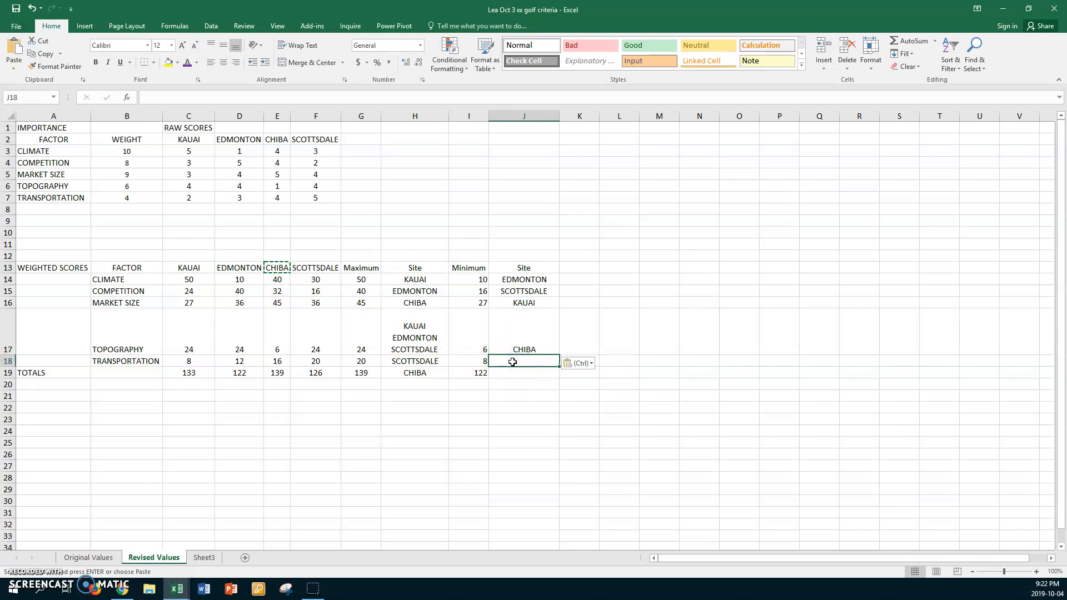
click(203, 268)
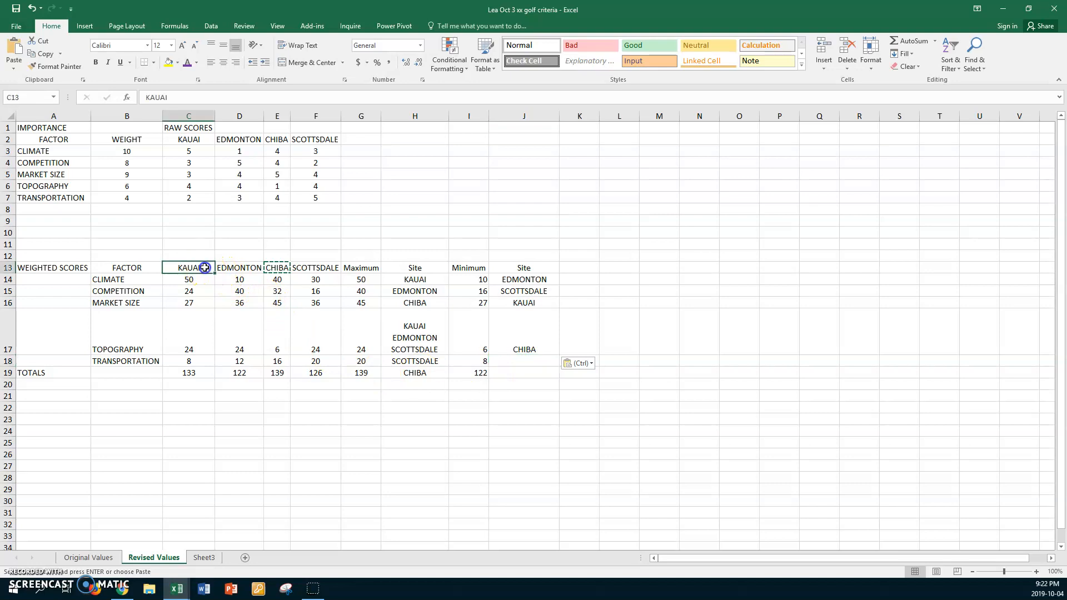
key(ctrl+c)
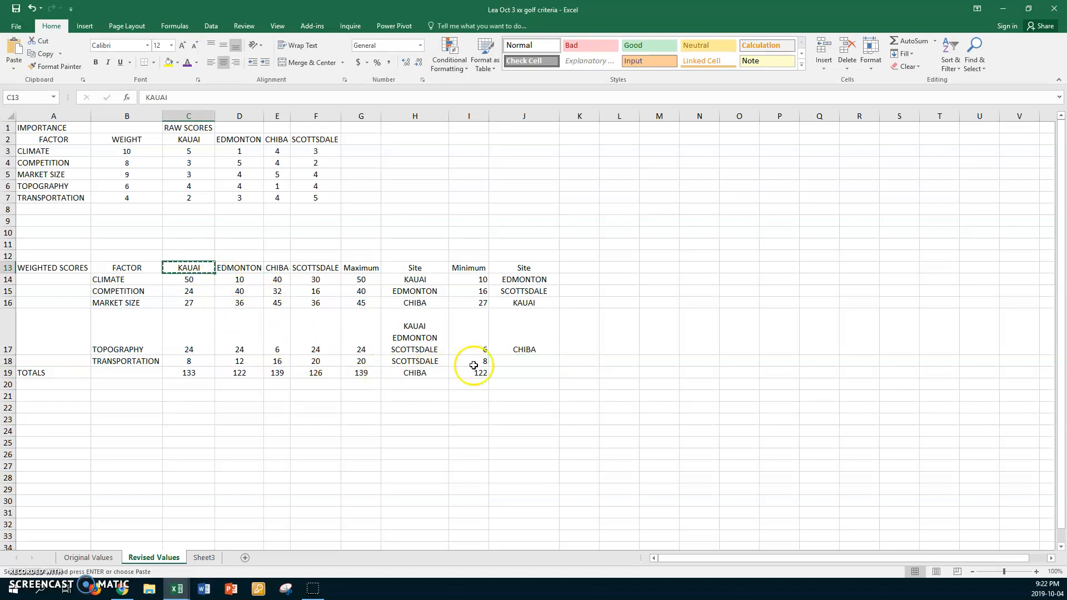
click(502, 362)
key(ctrl+v)
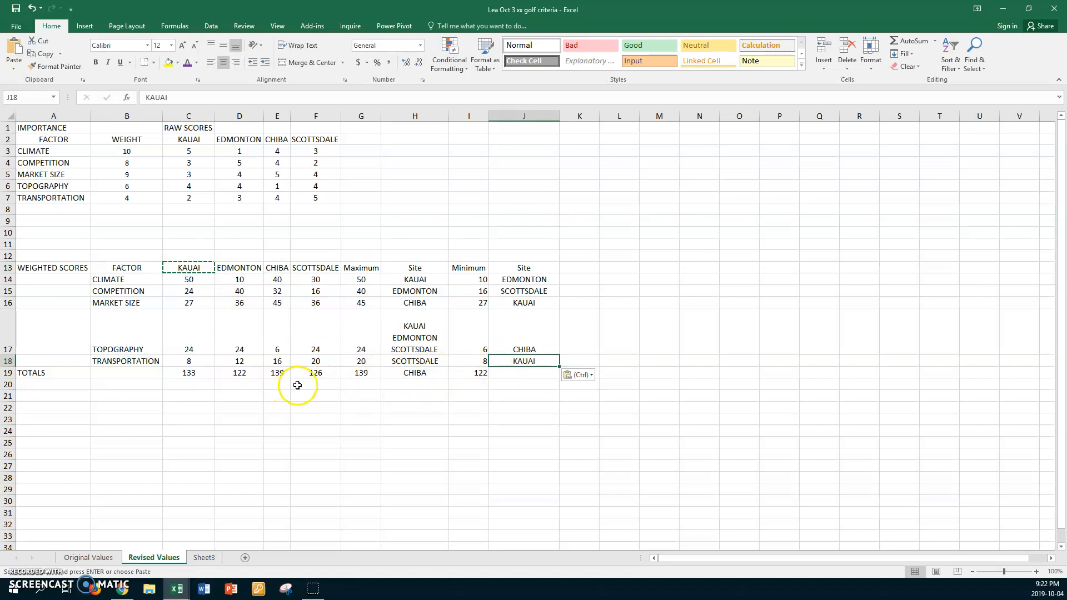
Copy the EDMONTON heading into J19 as the site with the minimum total, and clear the copy selection
click(245, 268)
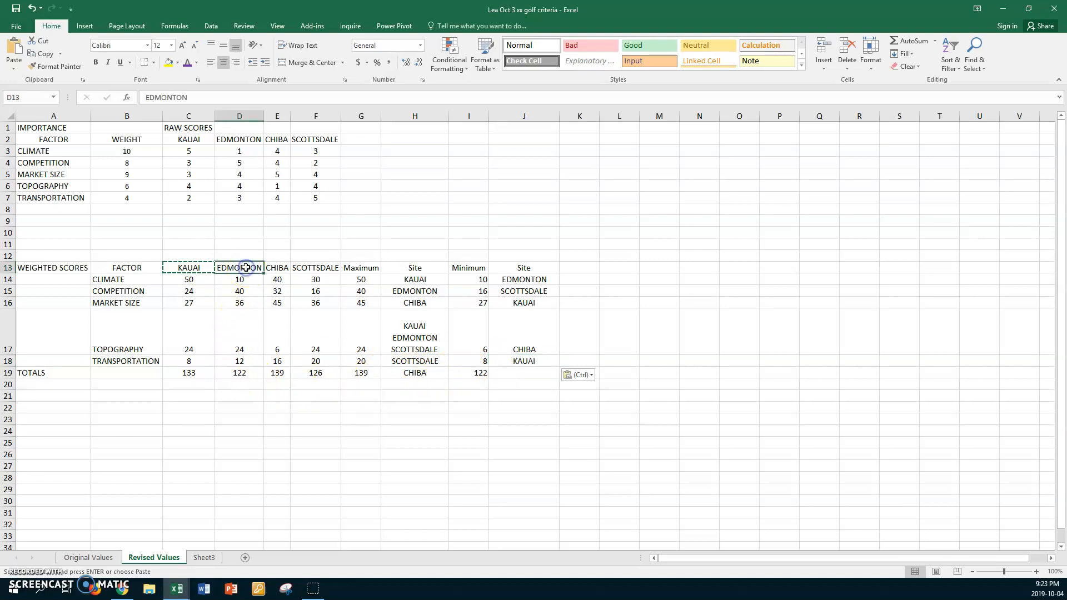
key(ctrl+c)
click(503, 372)
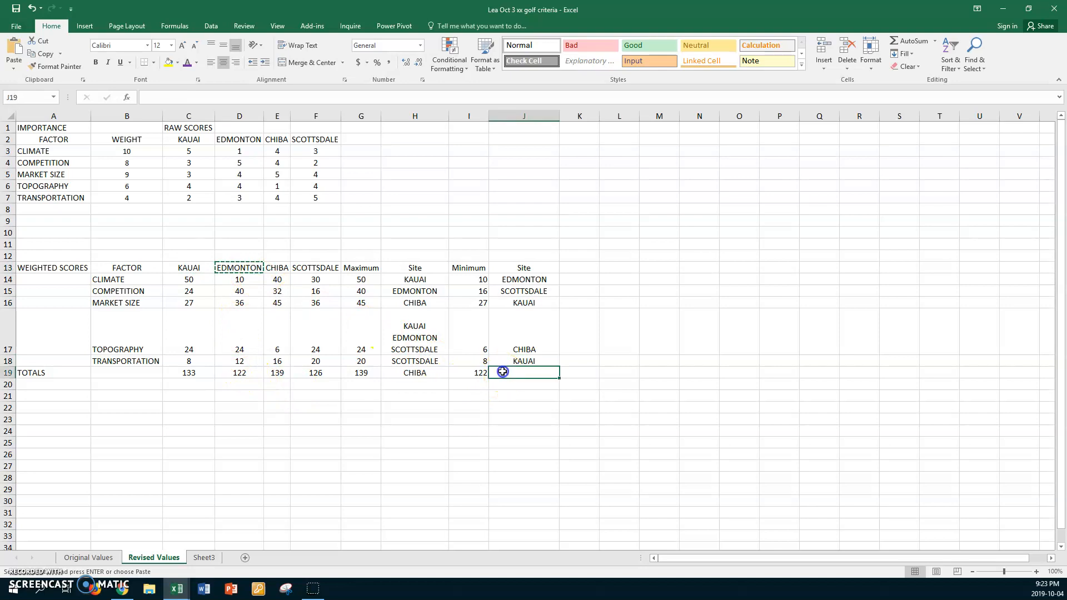
key(ctrl+v)
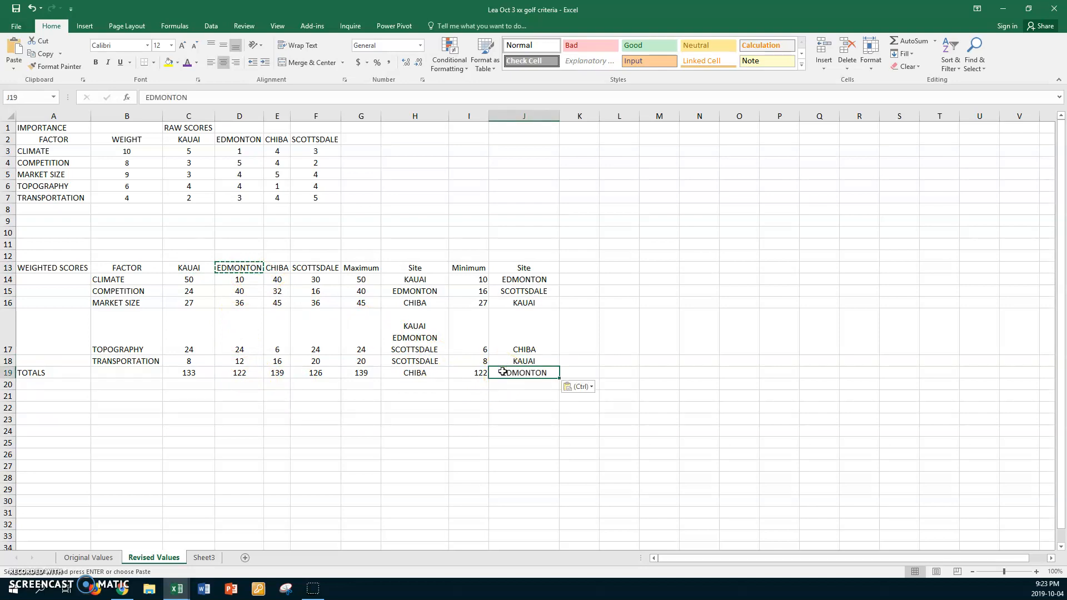
click(406, 384)
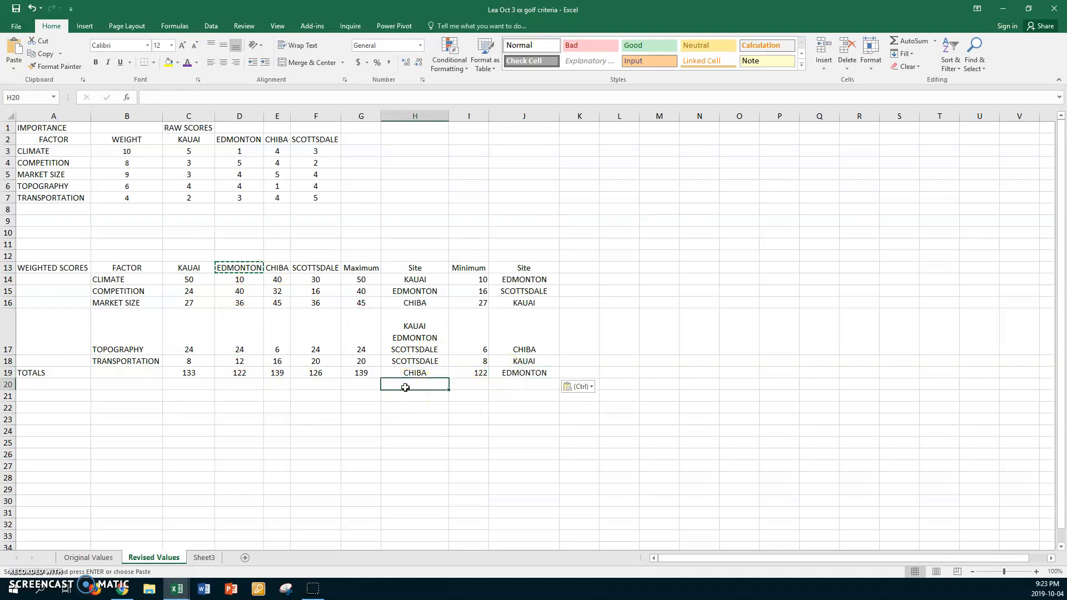
key(Escape)
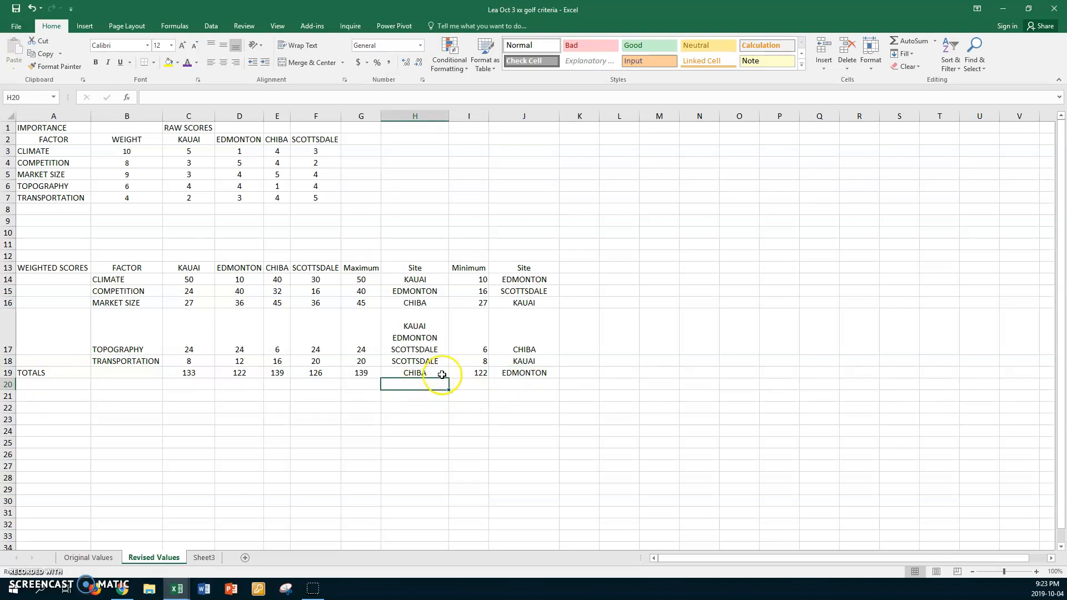
Left-align the site names in H14:H19 and J14:J19
click(392, 279)
drag(398, 297, 393, 371)
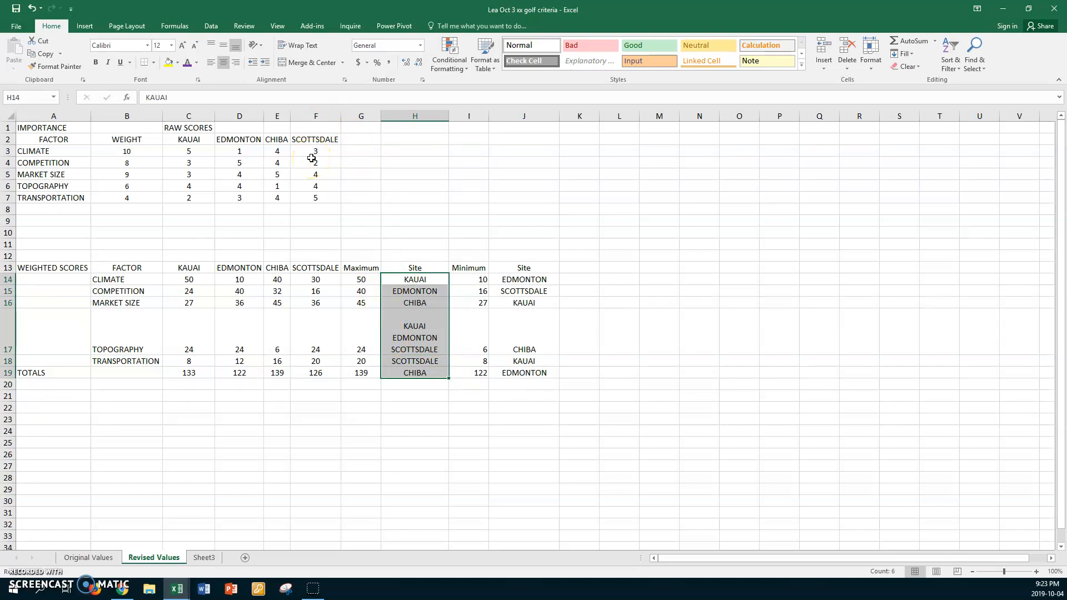
key(ctrl+t)
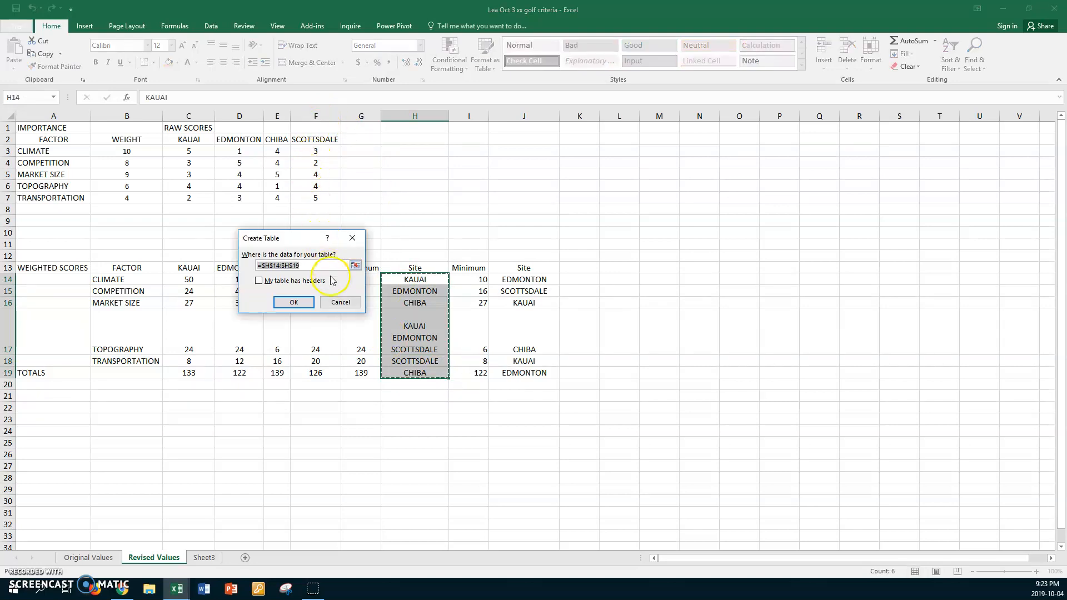
click(340, 302)
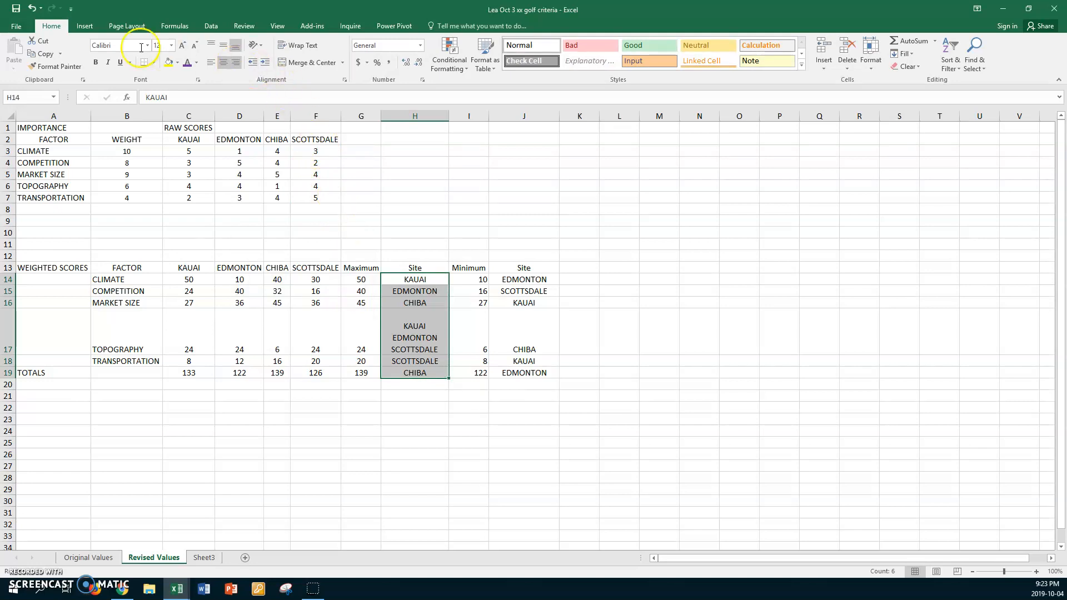
click(210, 62)
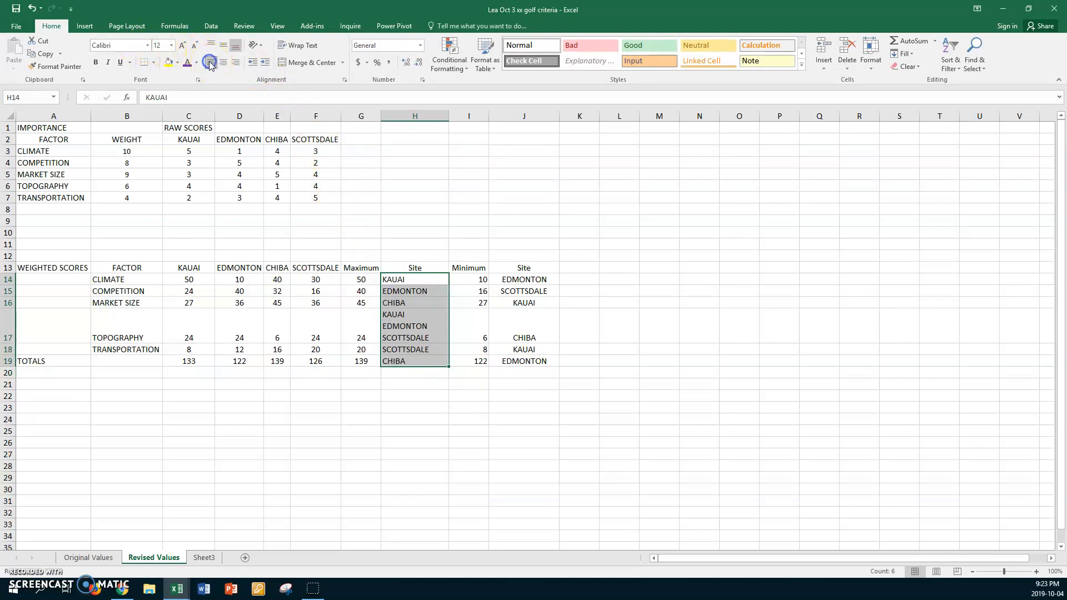
drag(537, 279, 531, 361)
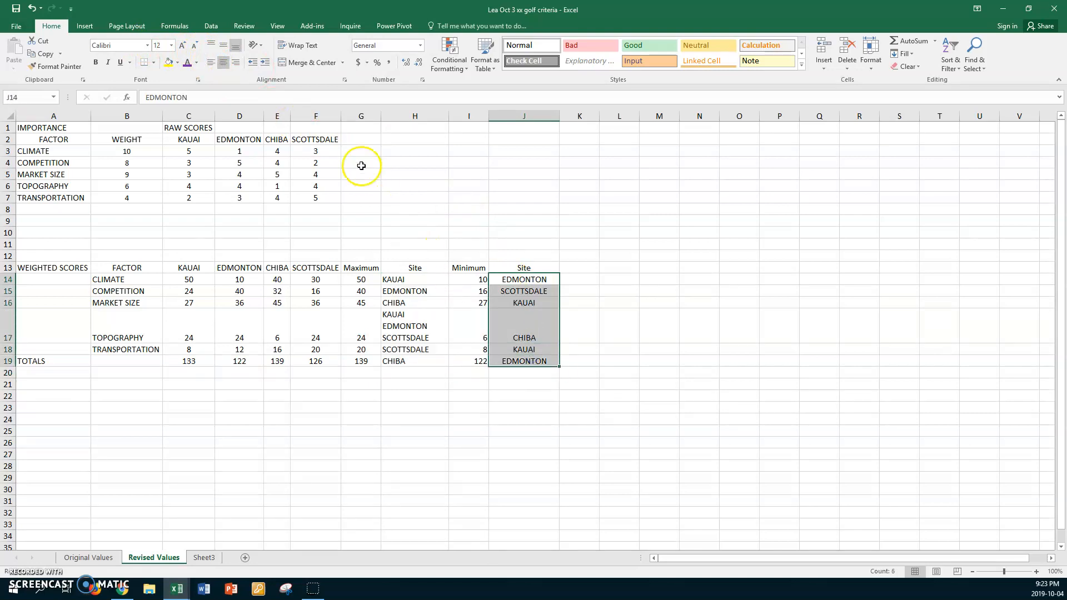
click(211, 63)
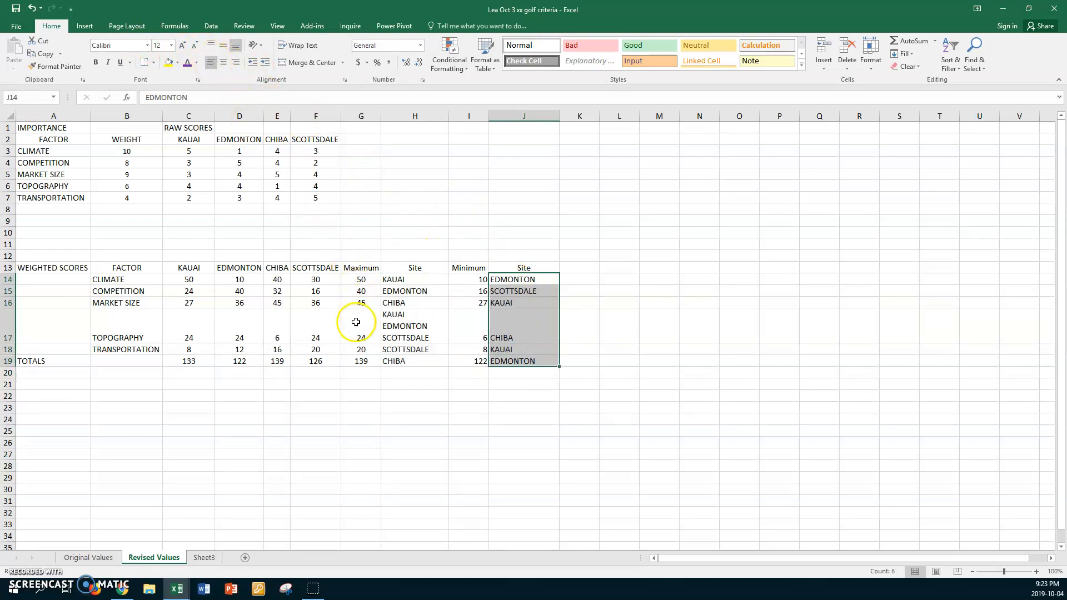
click(325, 373)
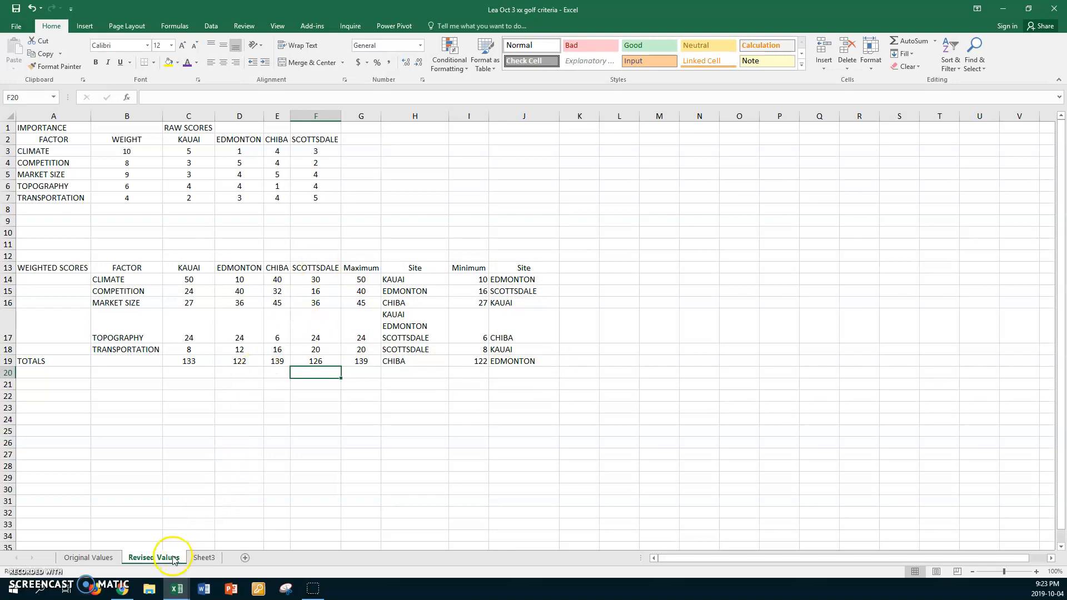
Group the Original Values and Revised Values sheets for printing and choose HP Officejet Pro 8600 as the printer
click(96, 556)
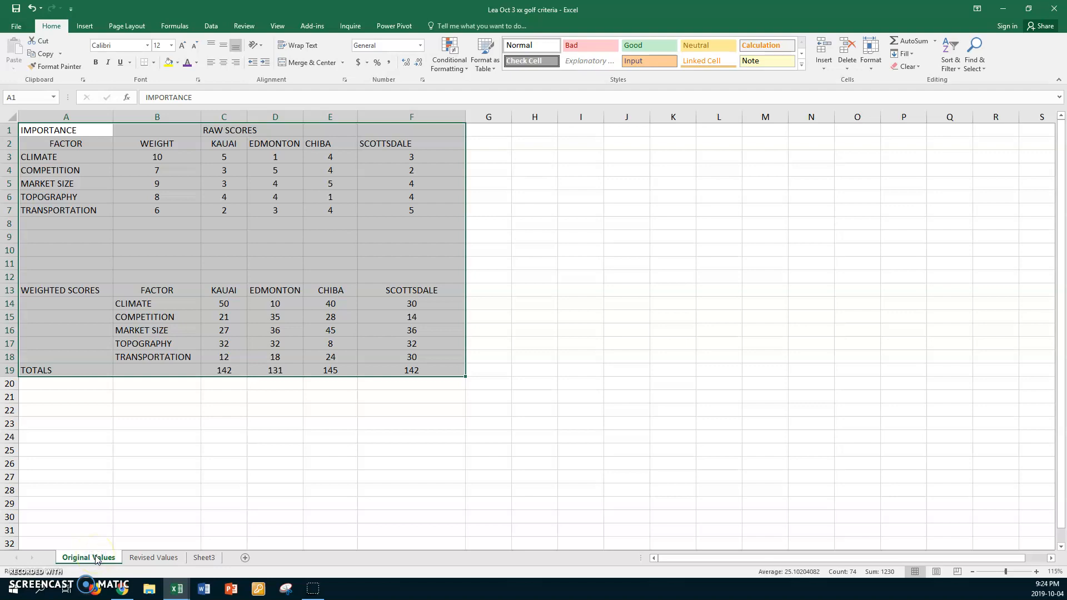
ctrl+click(145, 557)
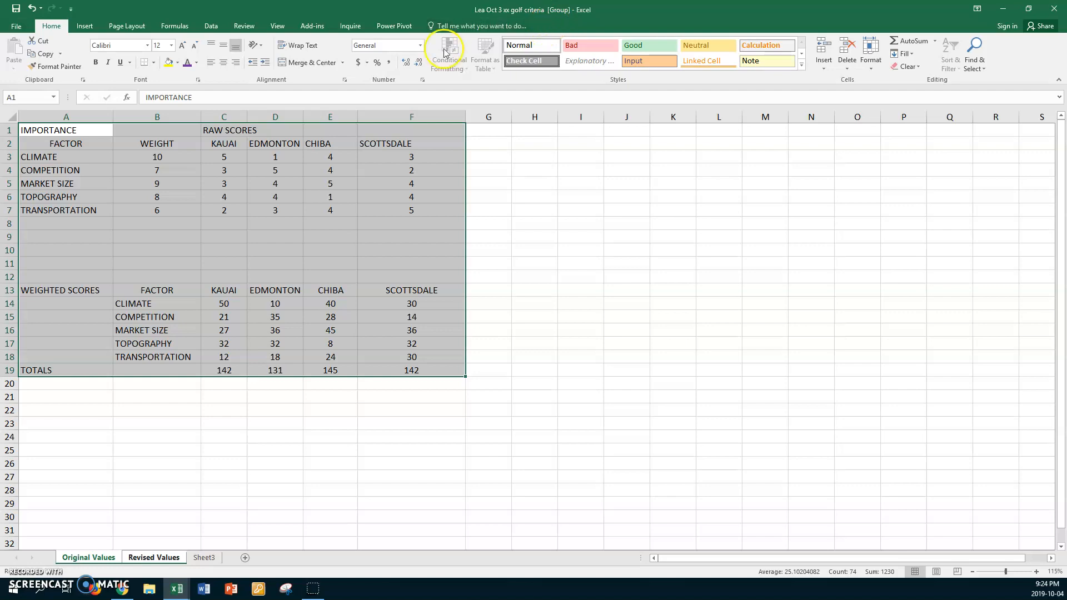
click(16, 26)
click(17, 160)
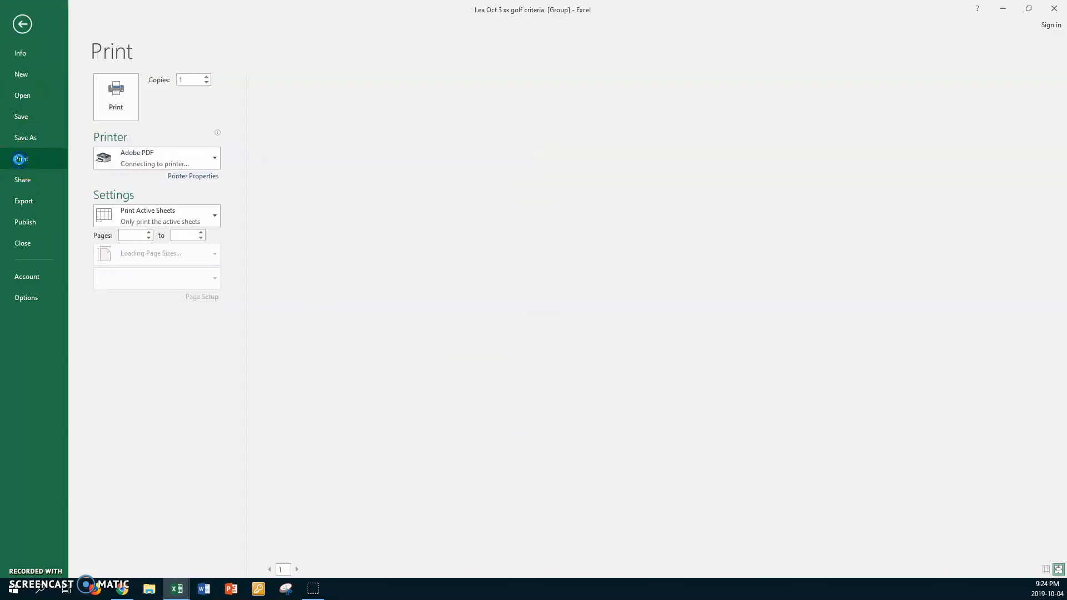
click(206, 161)
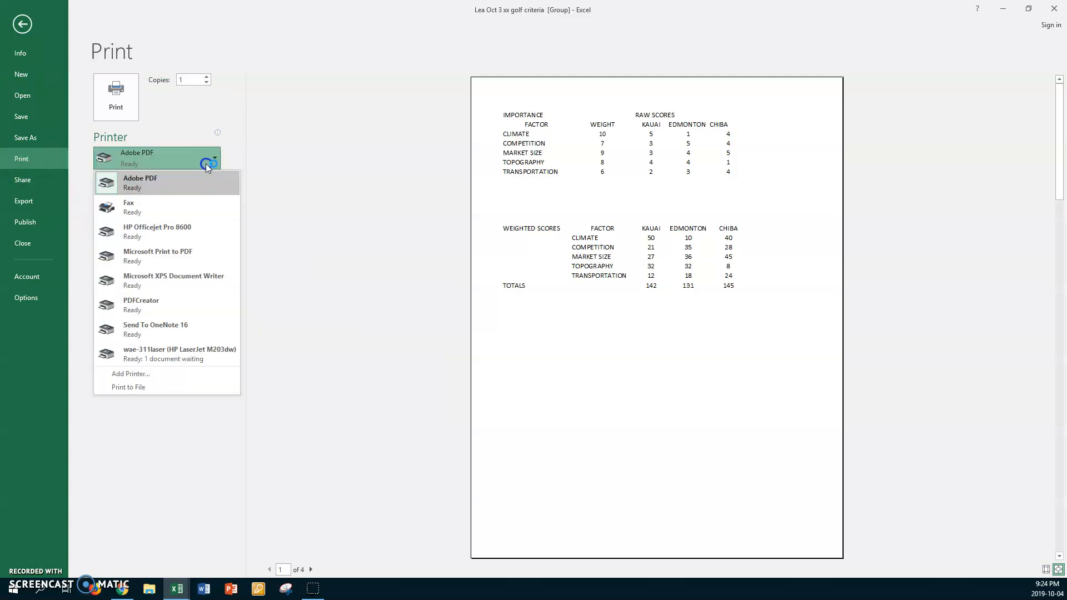
click(178, 230)
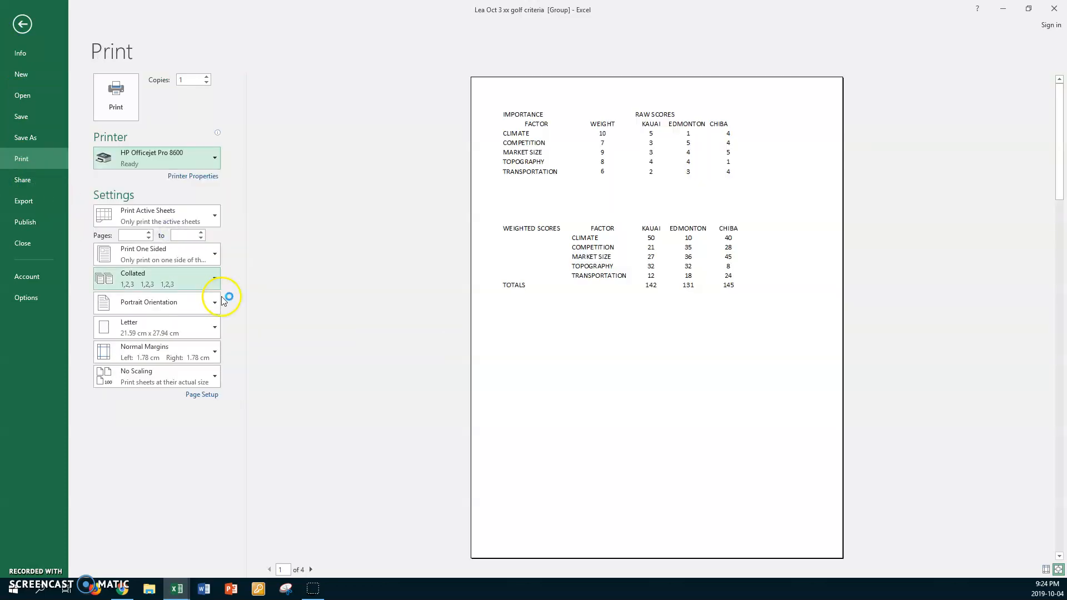
Set the page setup to landscape orientation and turn on printed gridlines
click(201, 395)
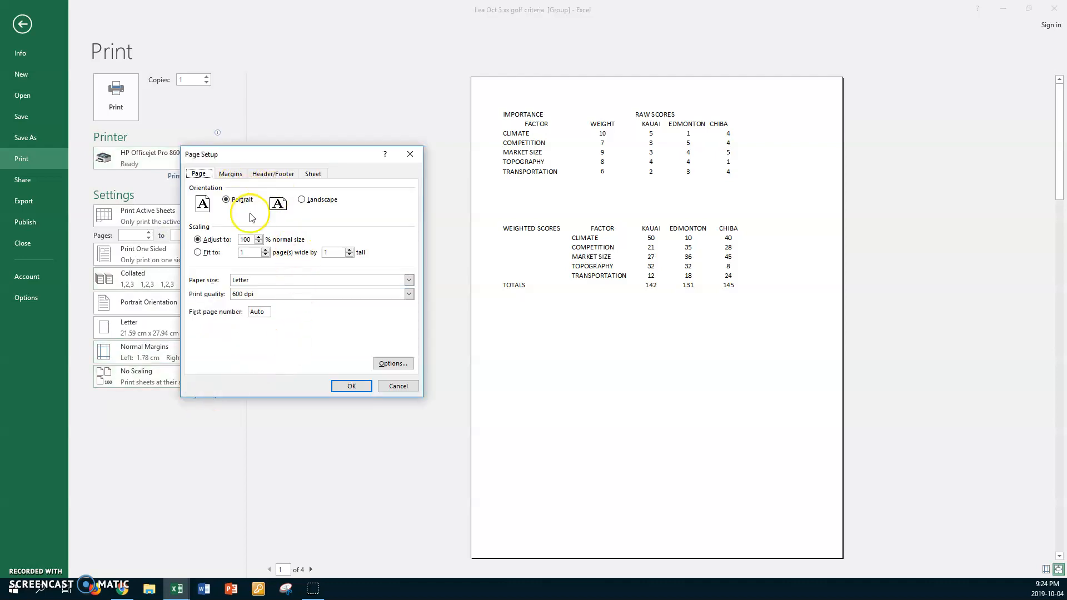
click(329, 200)
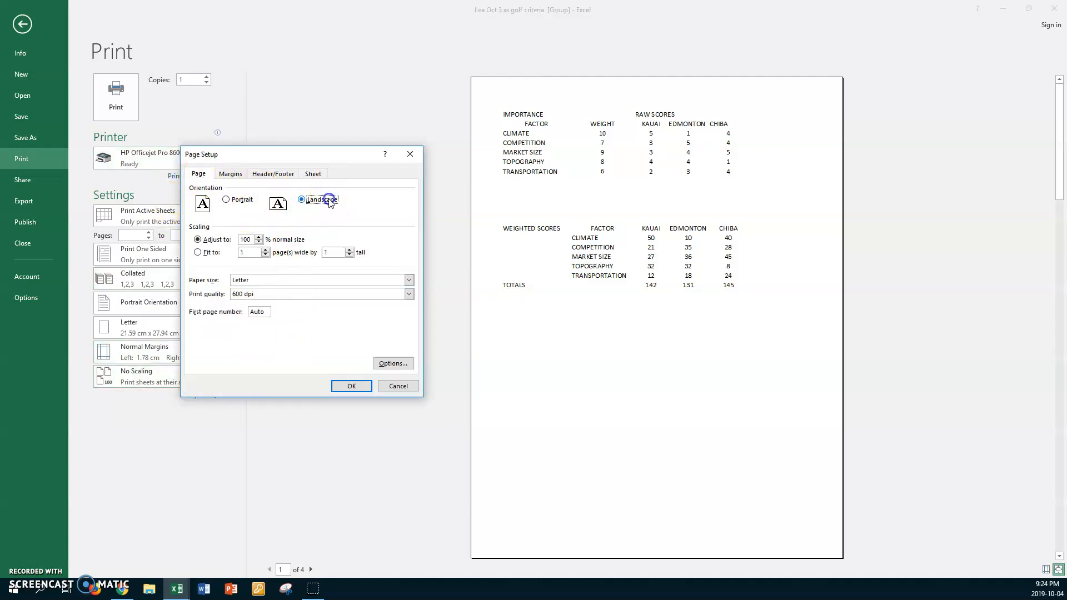
click(319, 174)
click(214, 252)
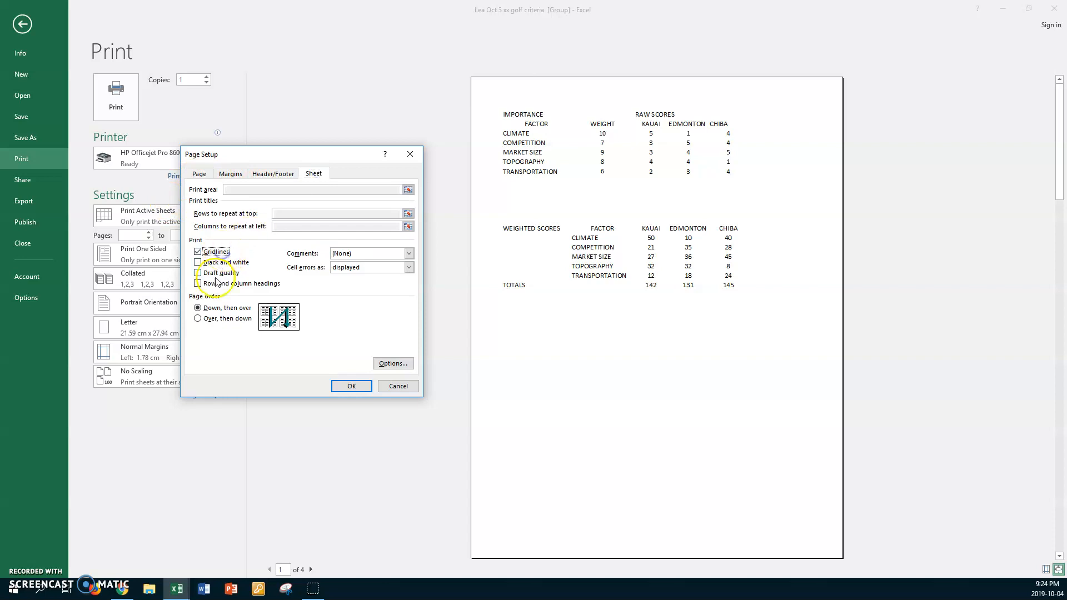
Enter the author's full name in the left section of a custom header and format it in 20 pt red
click(267, 175)
click(275, 247)
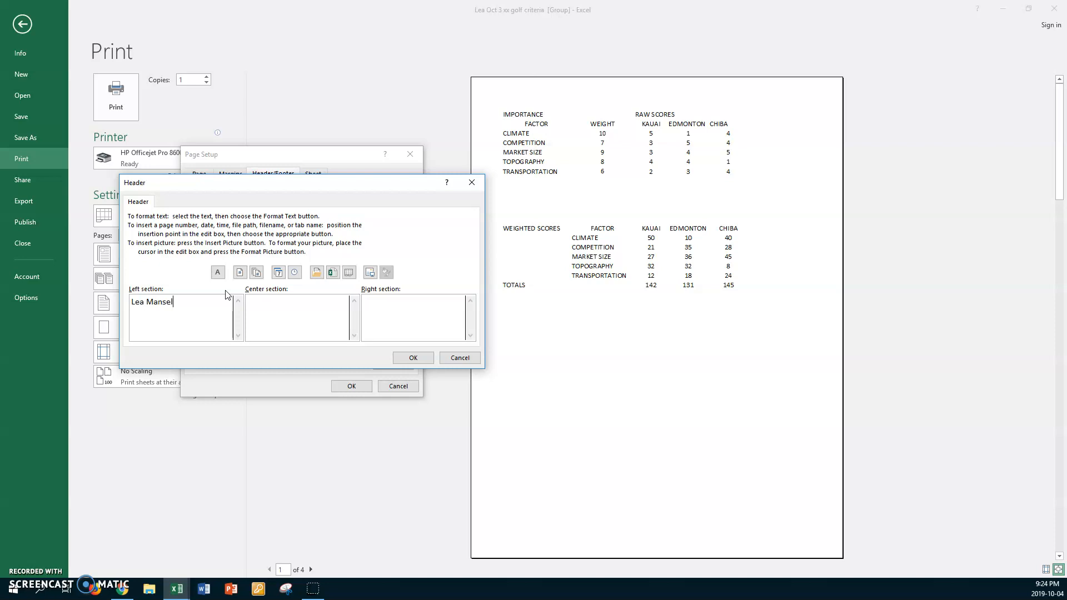
key(ctrl+a)
click(217, 271)
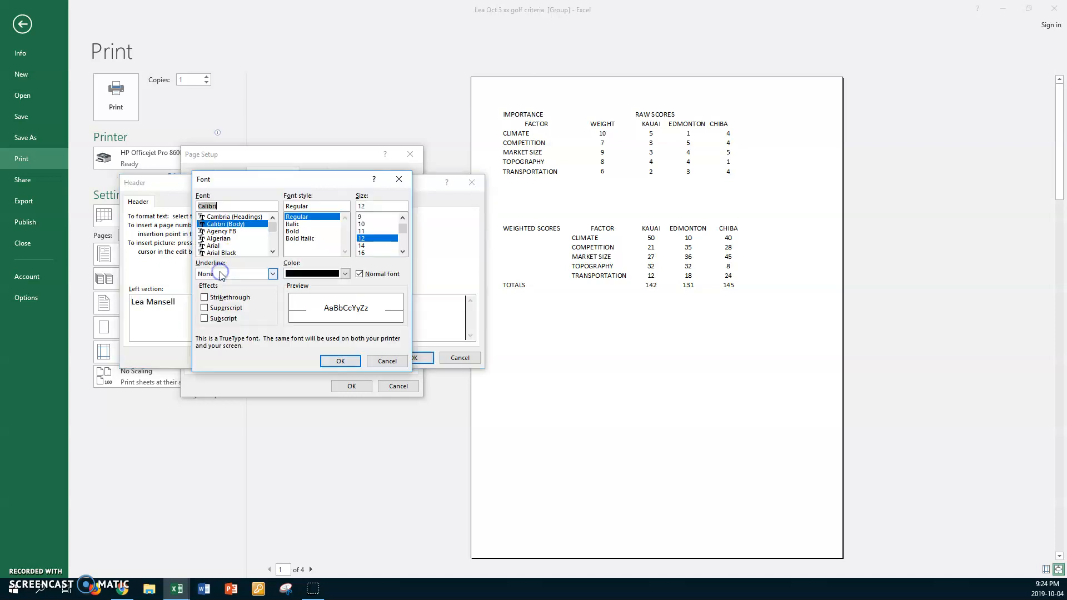
click(402, 252)
click(402, 253)
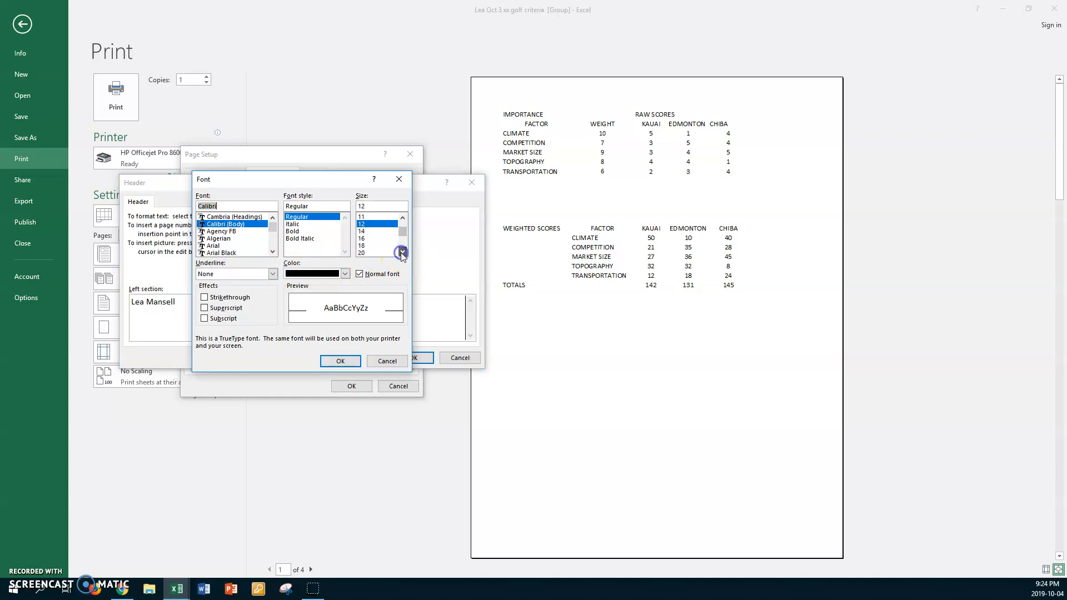
click(373, 253)
click(346, 274)
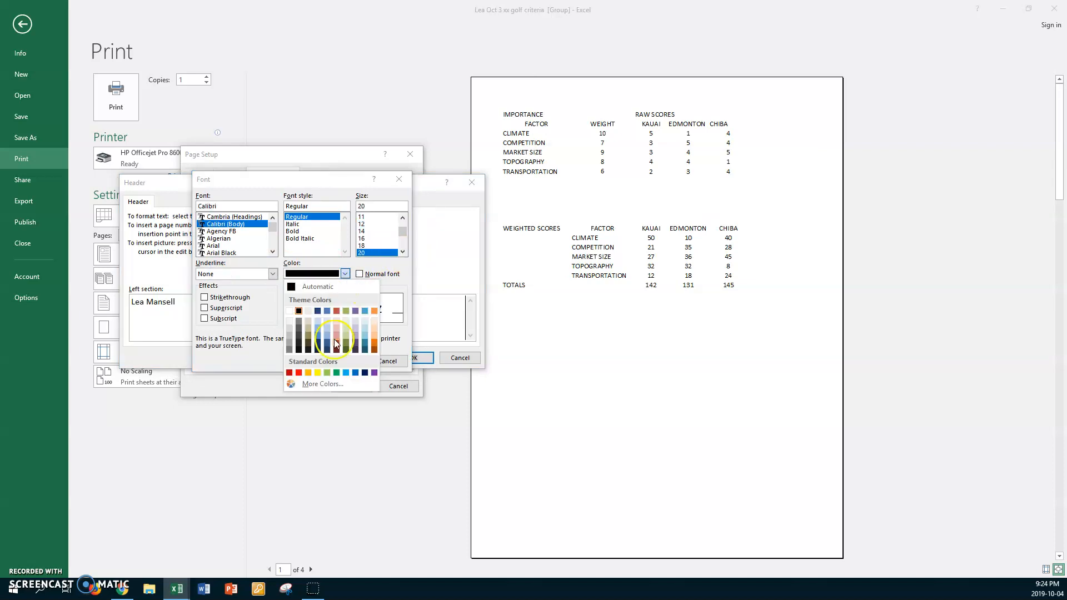
click(299, 373)
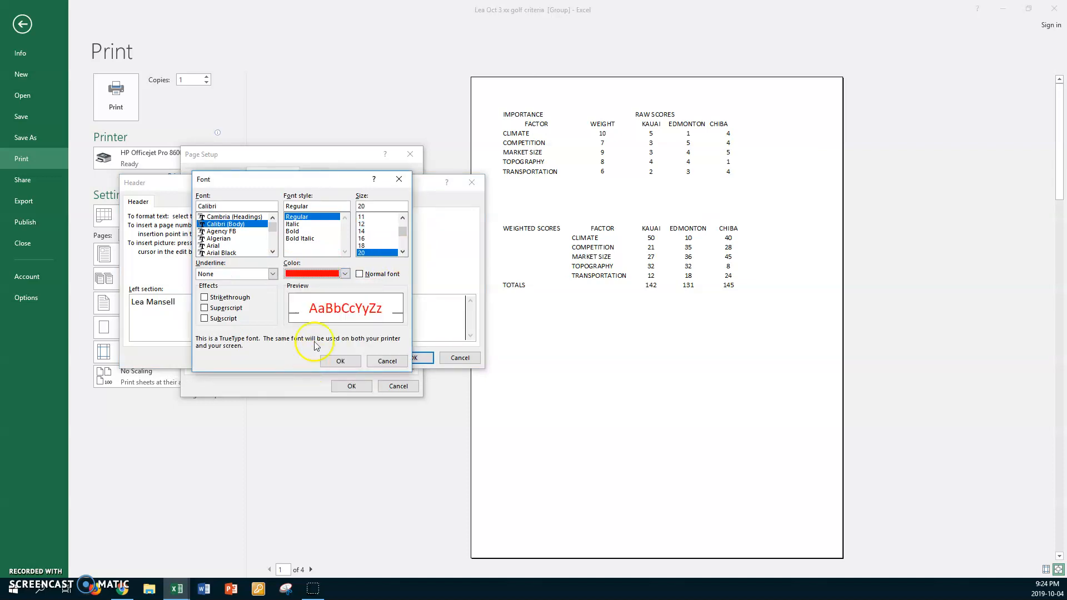
Set the header name's font to Yu Gothic UI Light with the Bold Italic style
click(300, 239)
drag(276, 230, 272, 249)
click(229, 230)
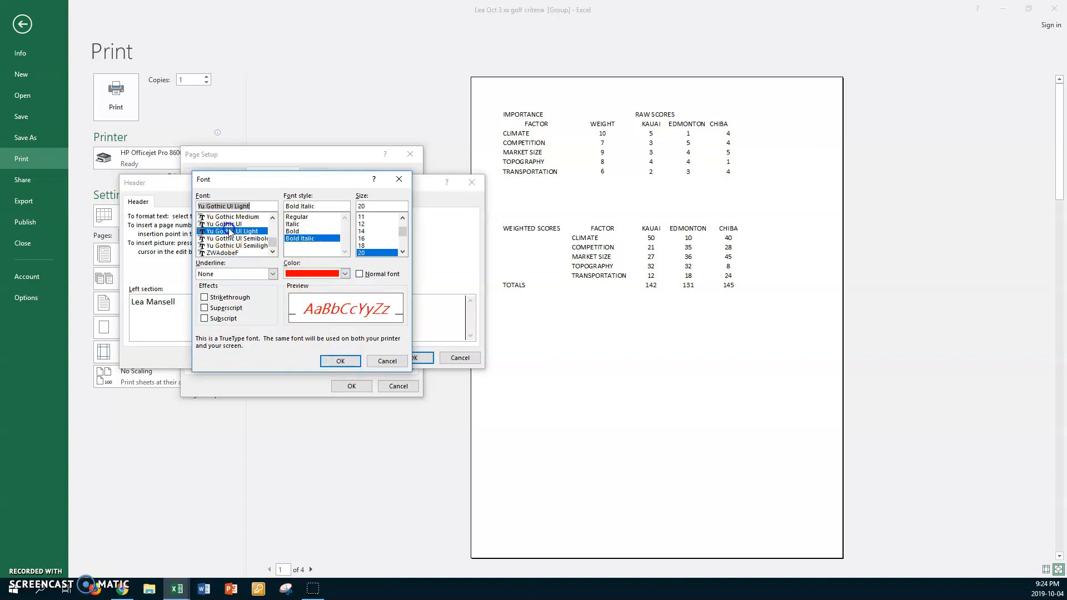
click(329, 363)
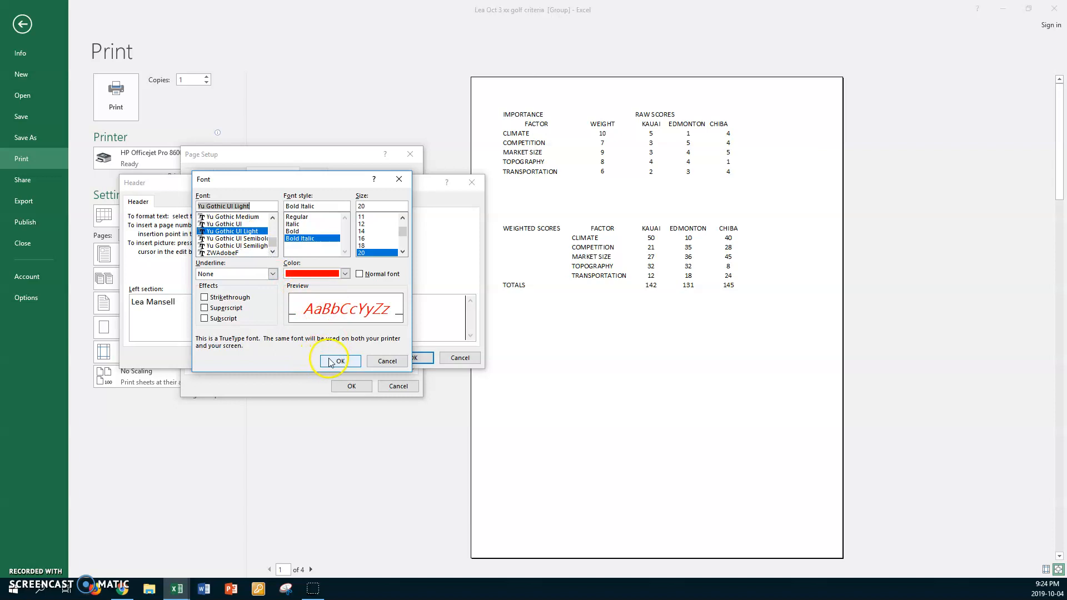
Insert the date and, on a new line below it, the time in the header's center section
click(307, 306)
click(279, 275)
click(297, 306)
key(Return)
click(295, 272)
Insert the sheet name and, beneath it, the page number "of" total pages in the header's right section, and accept the header
click(398, 314)
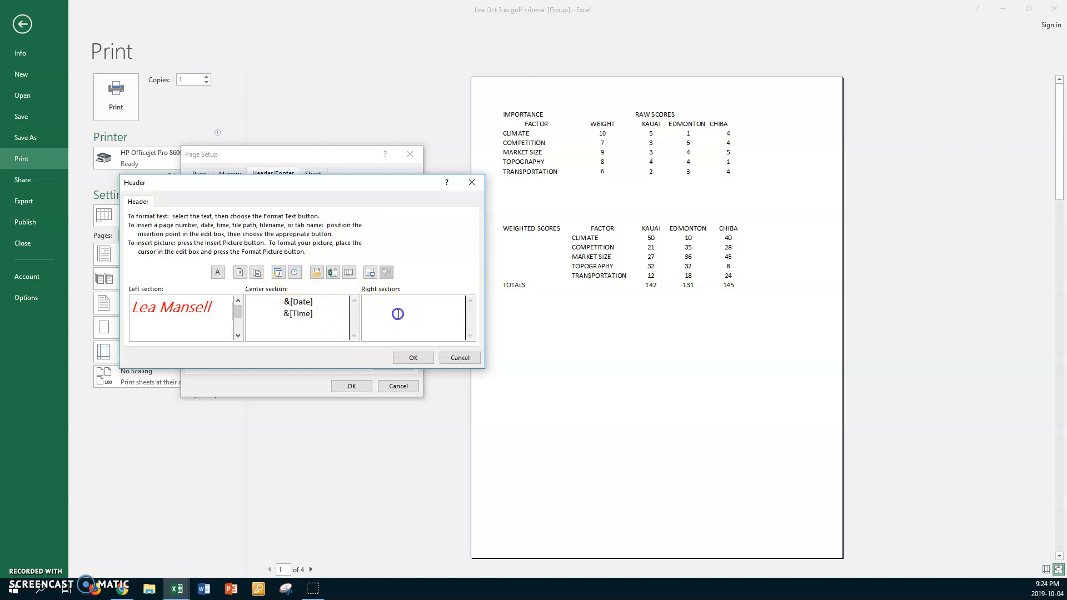
click(352, 273)
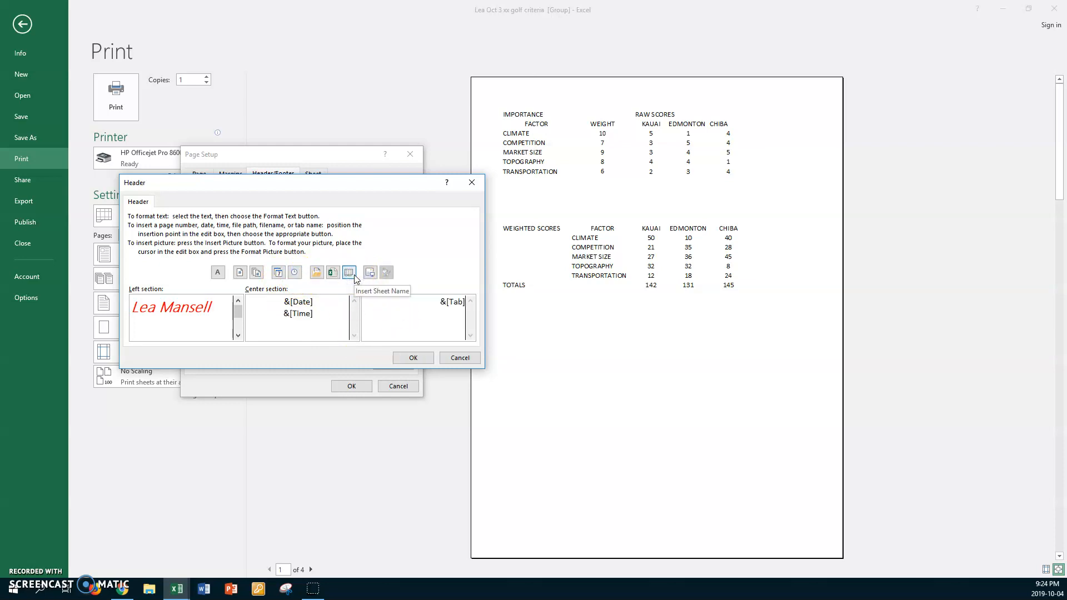
click(240, 274)
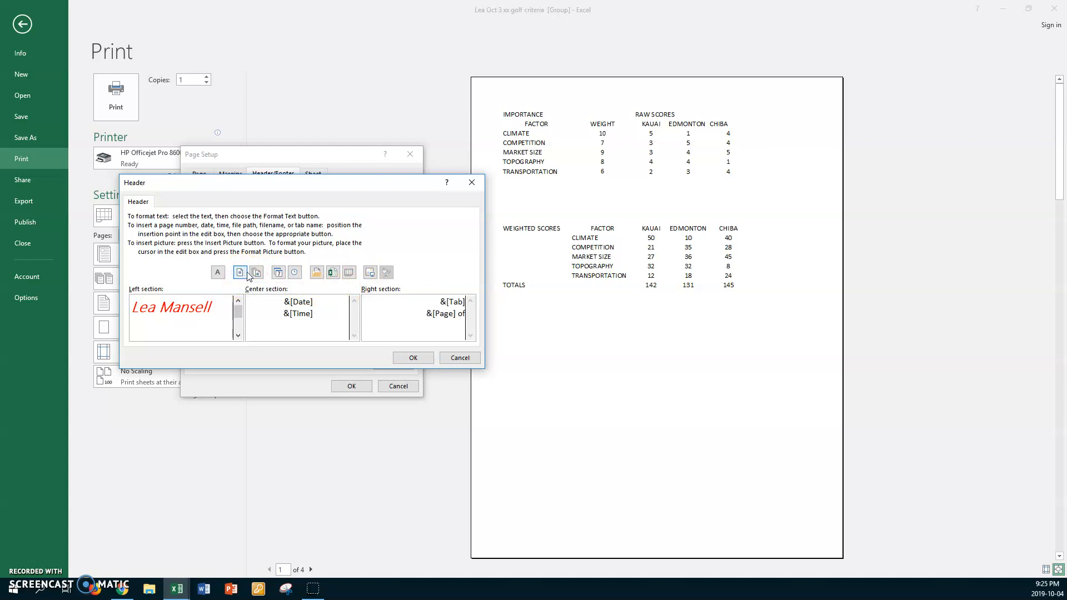
click(256, 273)
click(404, 357)
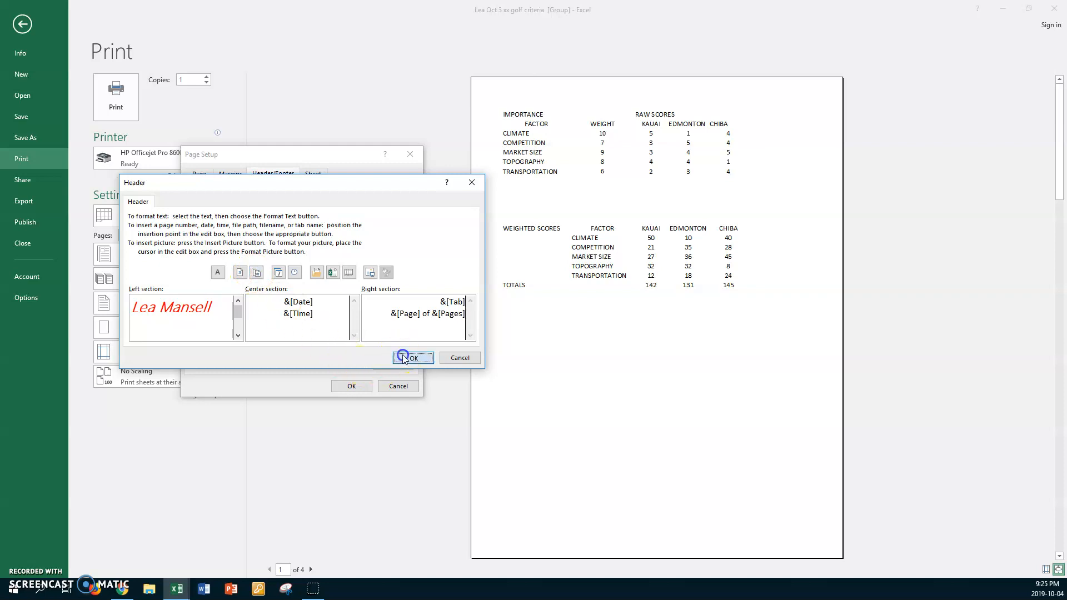
Create a custom footer with the file path in the left section and a "golf" Bing picture of a ball before dark trees in the right
click(343, 252)
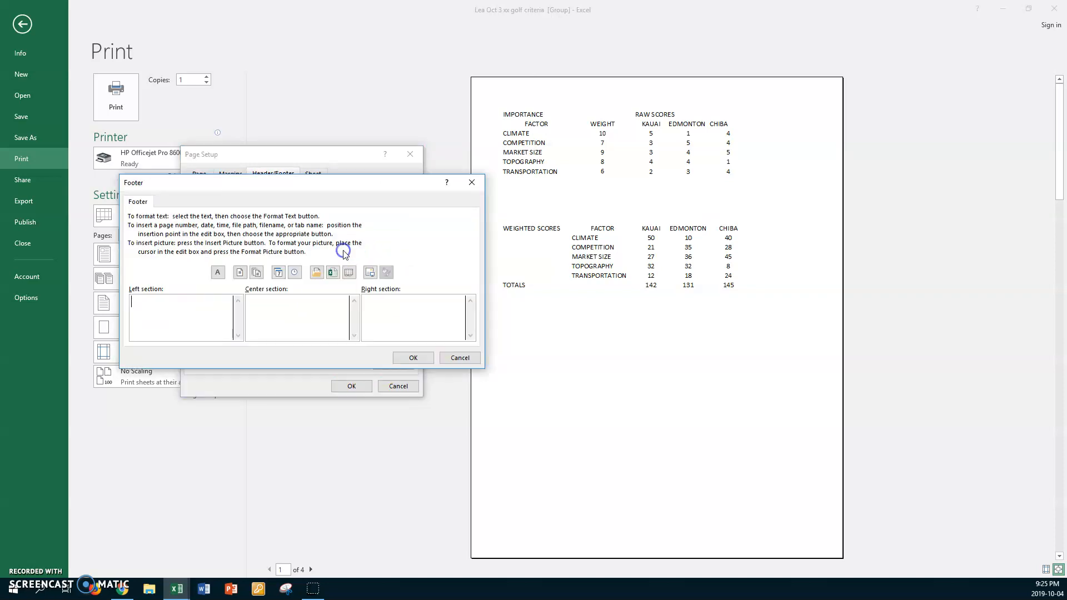
click(315, 280)
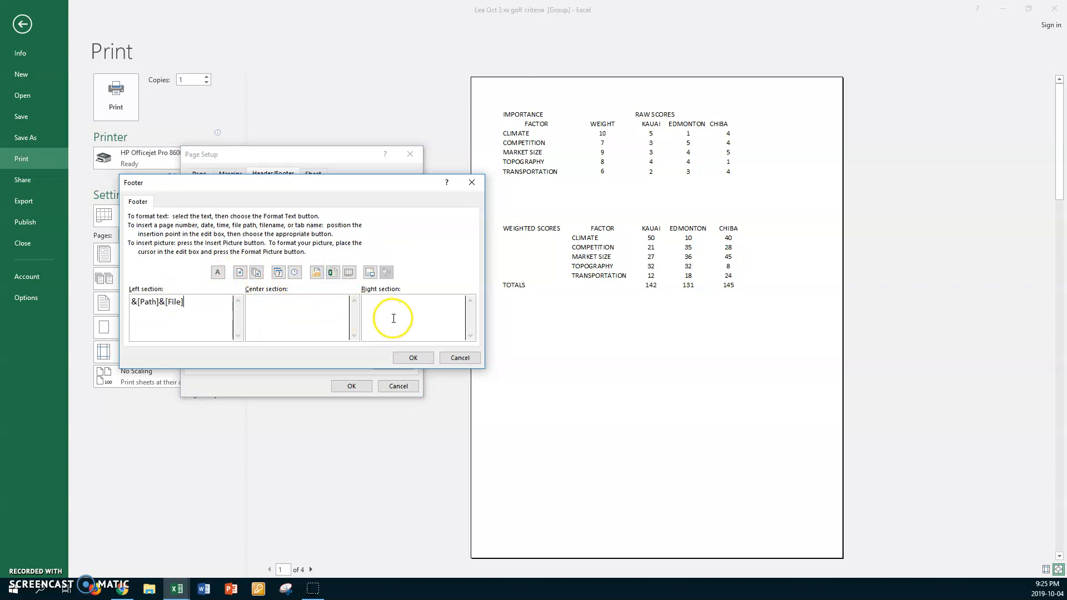
click(420, 306)
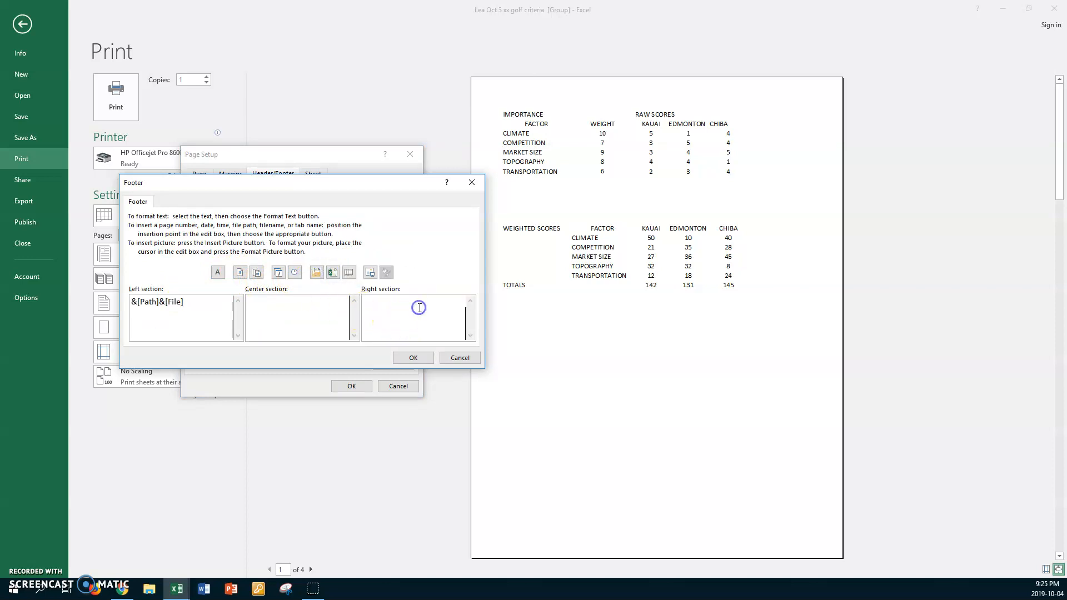
click(370, 273)
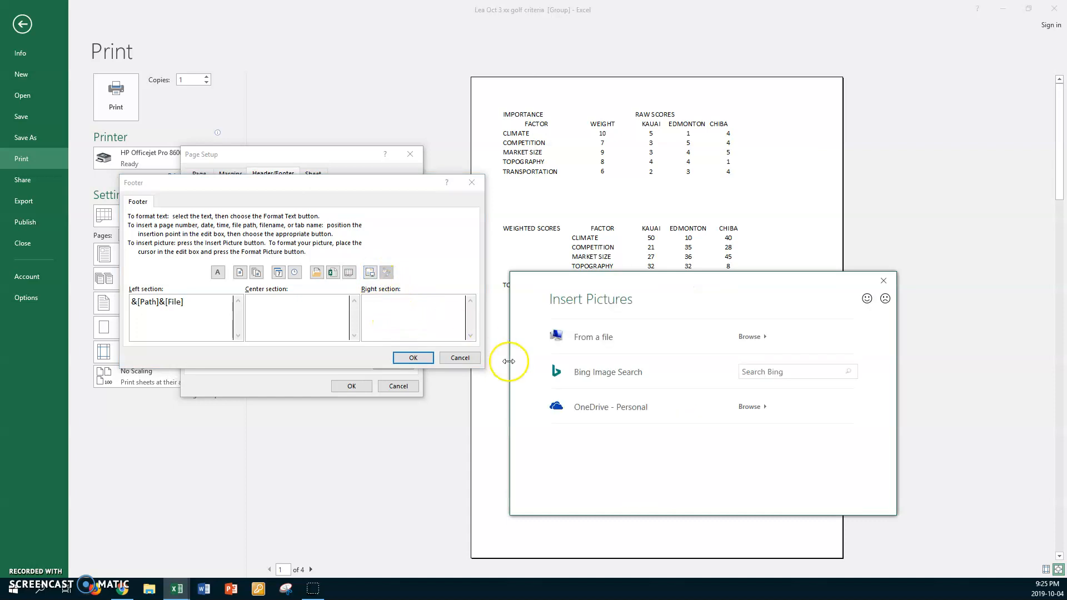
click(746, 372)
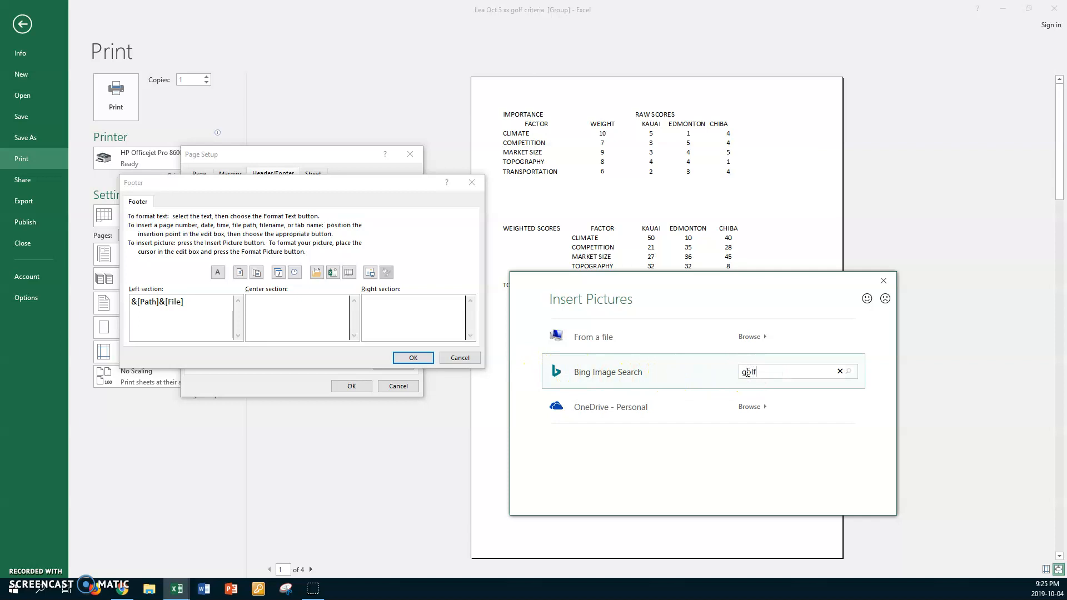
key(Return)
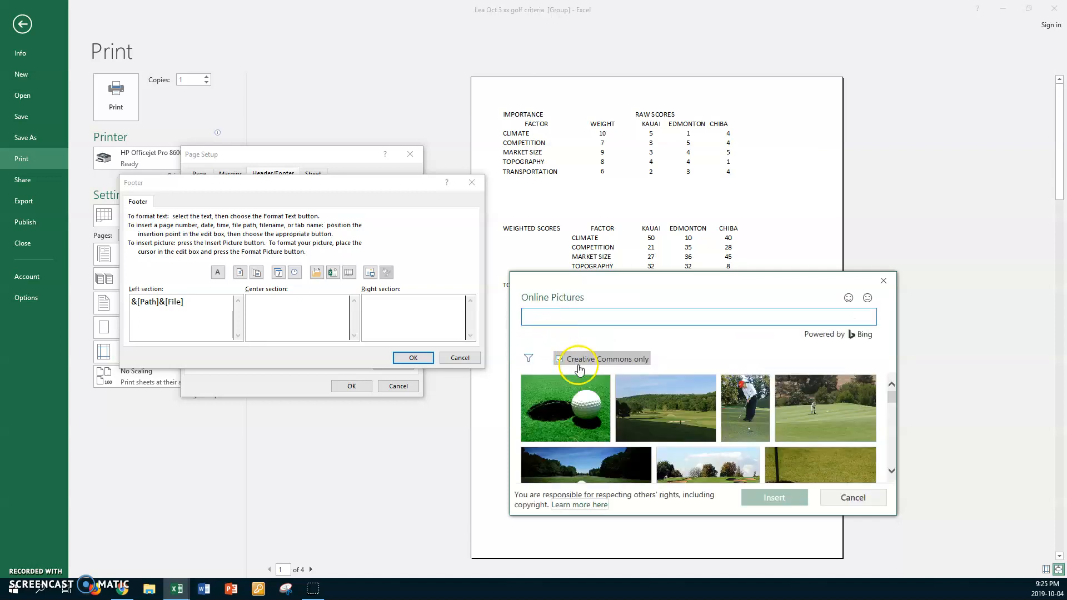
scroll(575, 364, down, 3)
scroll(591, 382, up, 1)
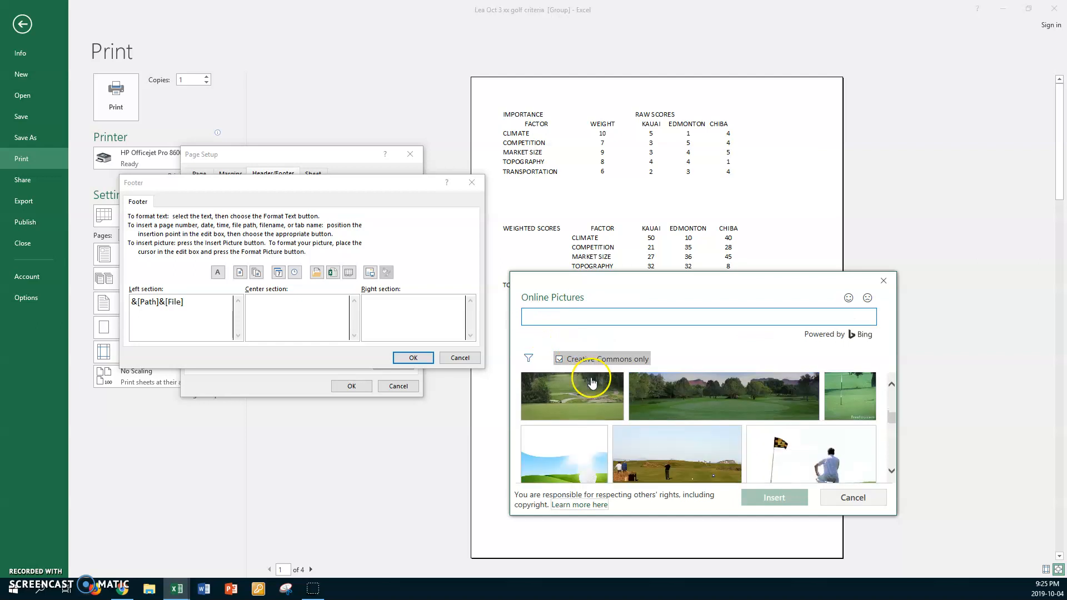
click(592, 406)
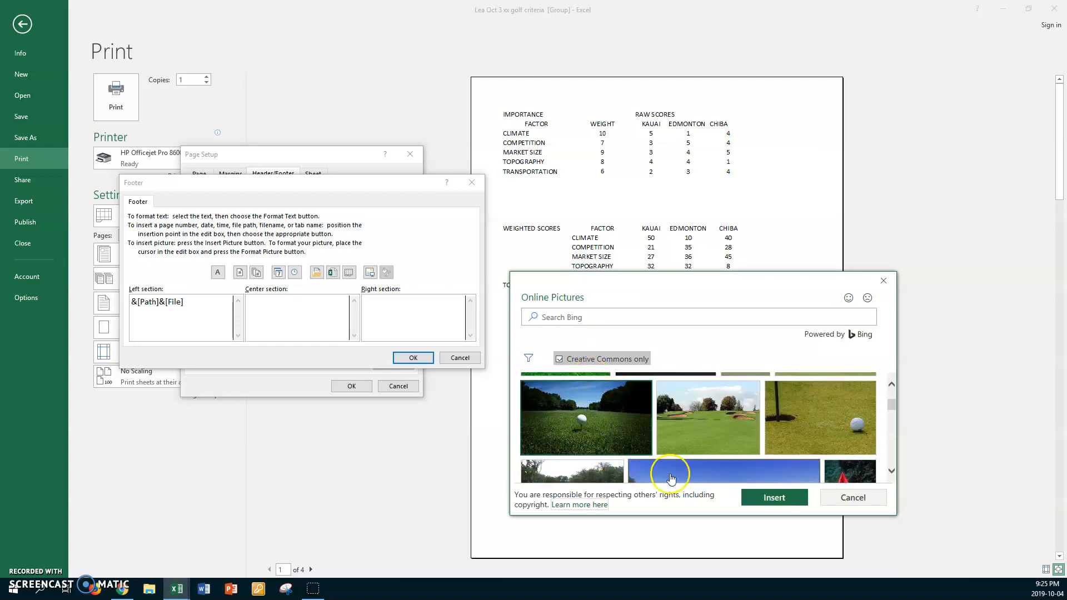
click(773, 497)
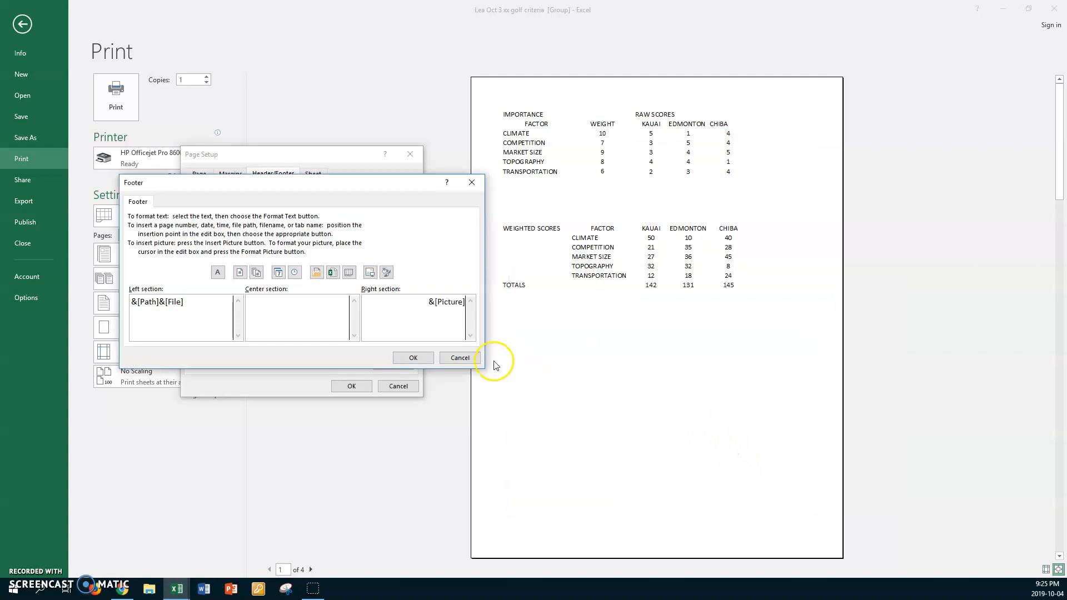
Scale the footer picture to 20% height and width with the aspect ratio locked, and apply the page setup
drag(427, 304, 465, 302)
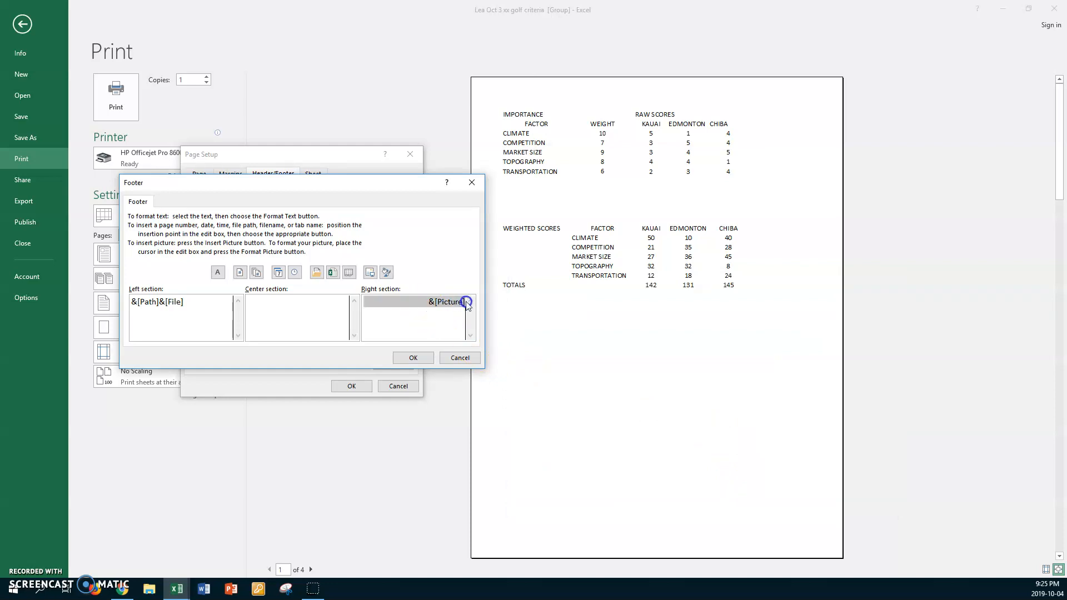
click(387, 273)
click(237, 250)
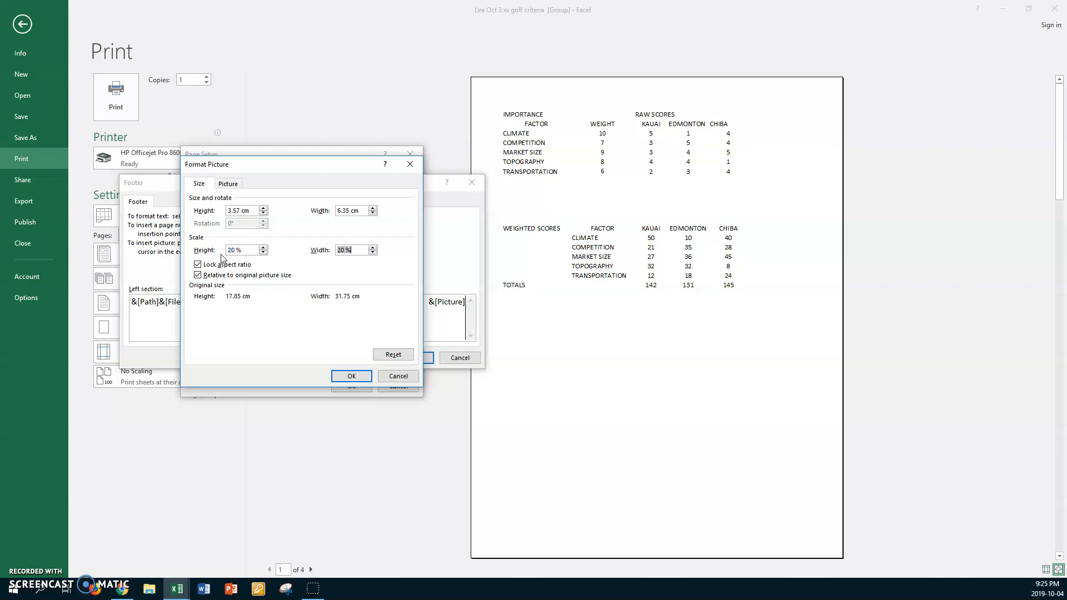
click(352, 376)
click(413, 357)
click(366, 386)
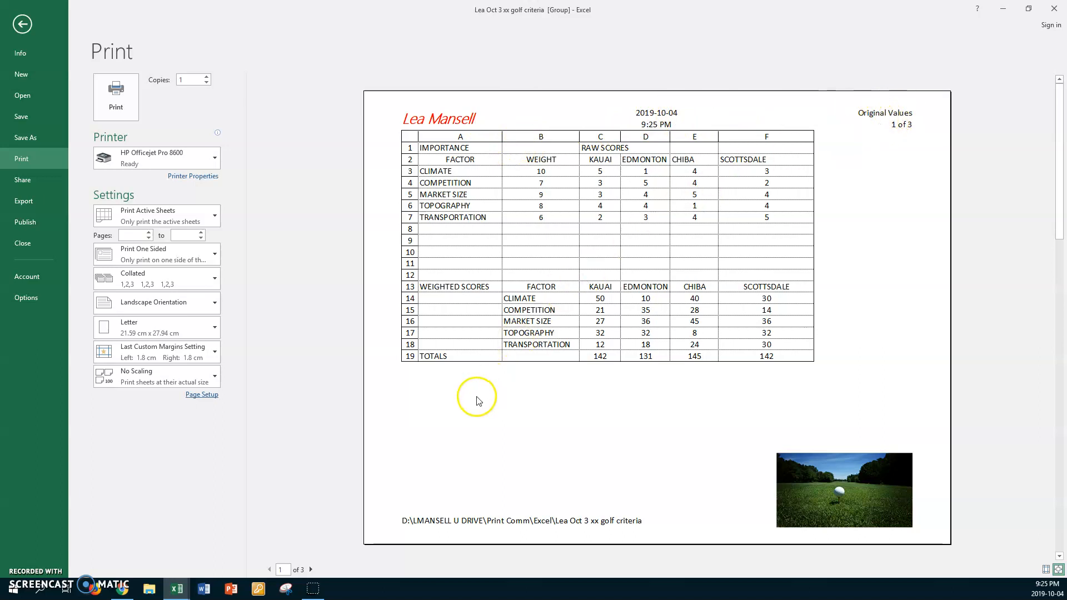
Preview the Revised Values page and scale its footer picture to 20% height and width as well
click(311, 570)
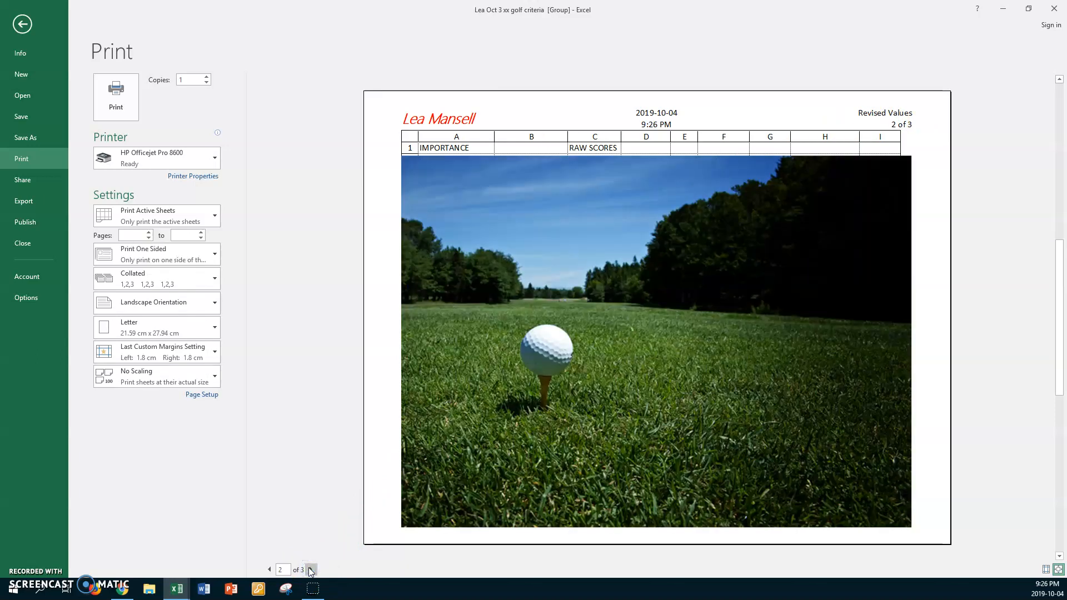
click(203, 394)
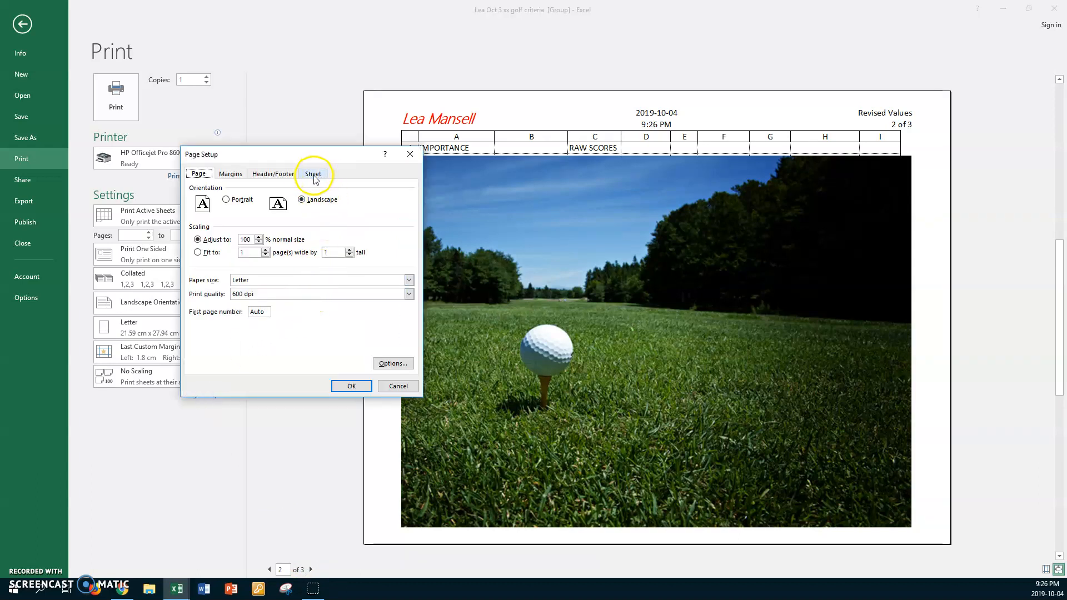
click(278, 178)
click(330, 246)
drag(396, 307, 476, 301)
click(387, 271)
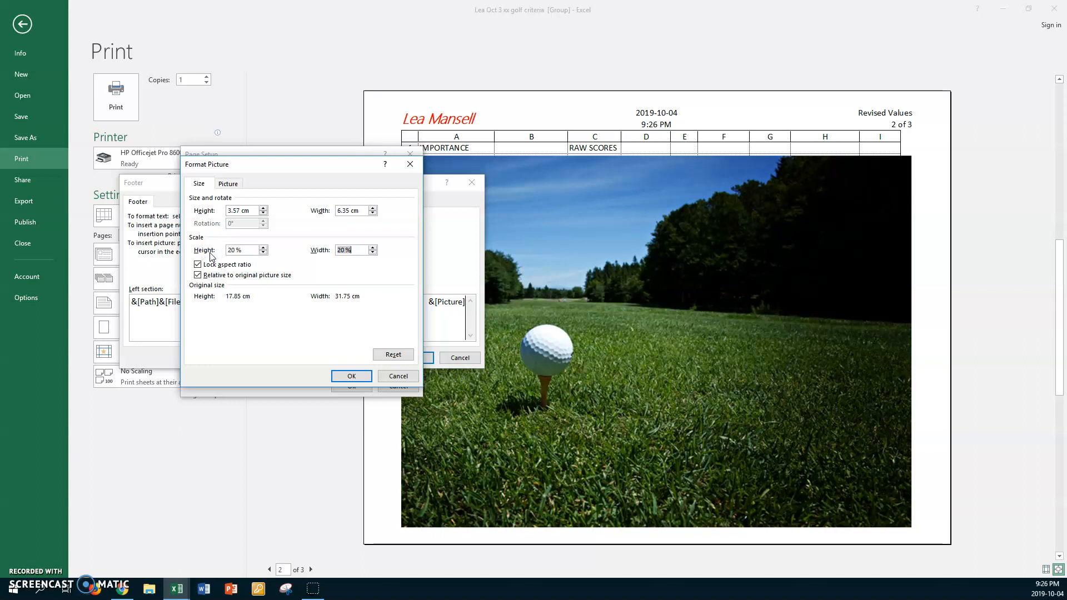
click(351, 376)
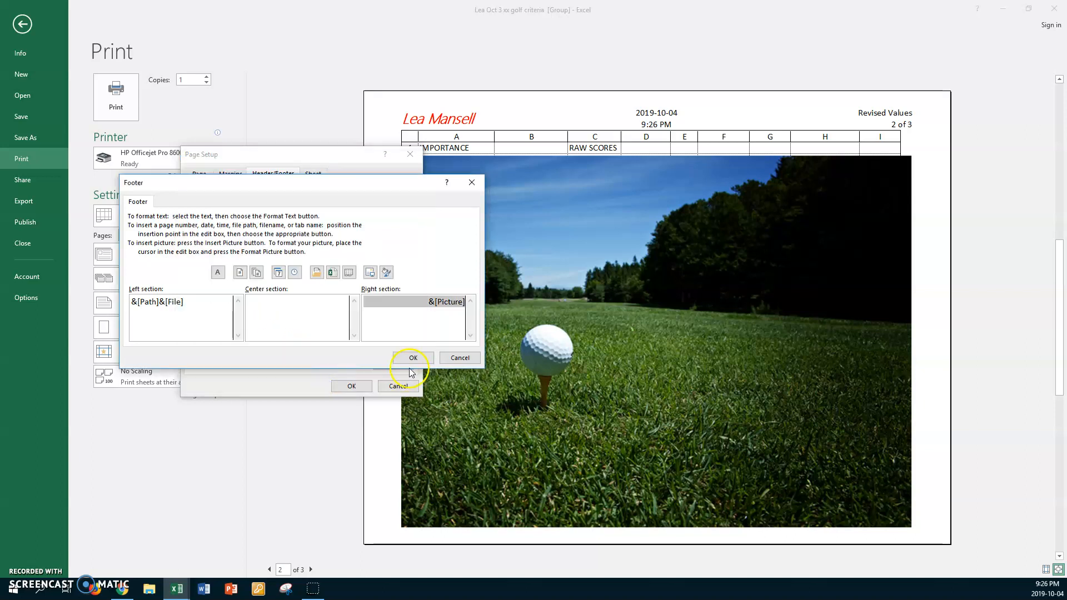
click(412, 358)
click(351, 385)
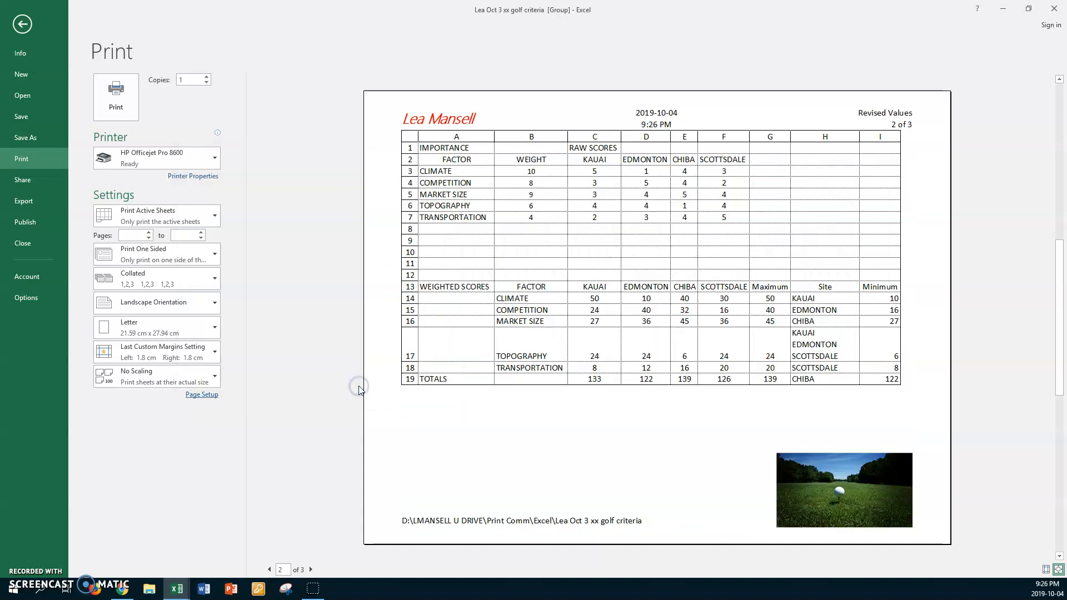
Review the print preview from the first page through the third to check how the sheets fit
click(270, 570)
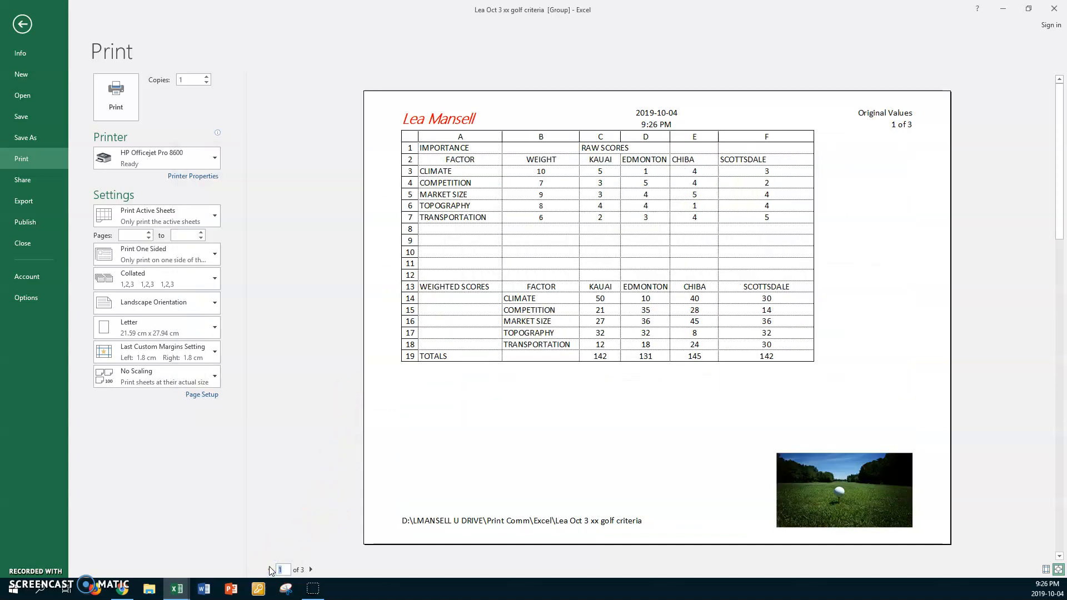
click(310, 569)
click(310, 570)
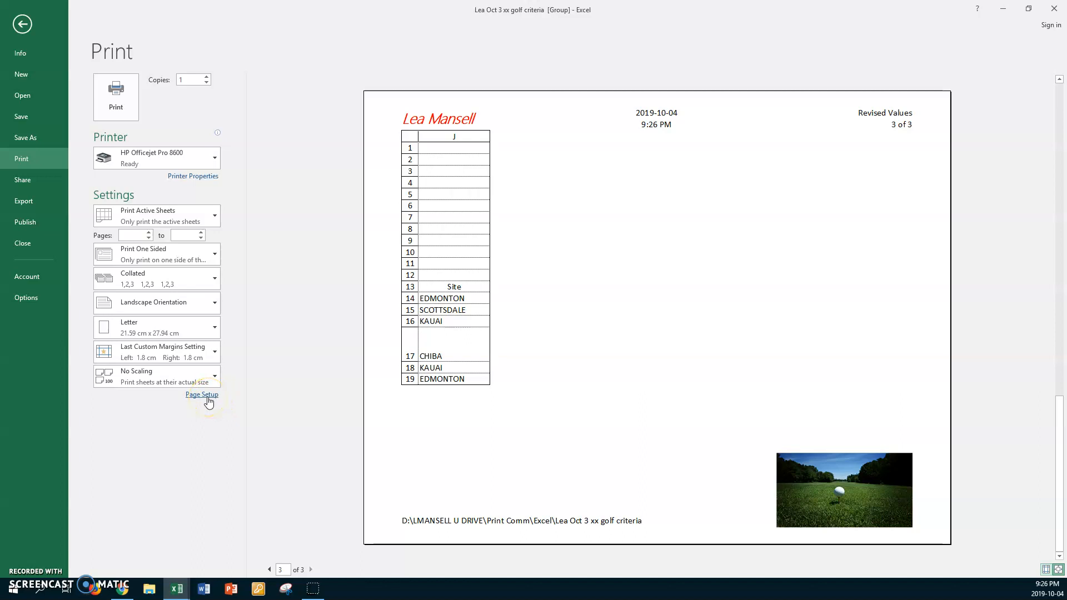
Return to the grouped sheets and autofit the widths of columns A through F
click(30, 27)
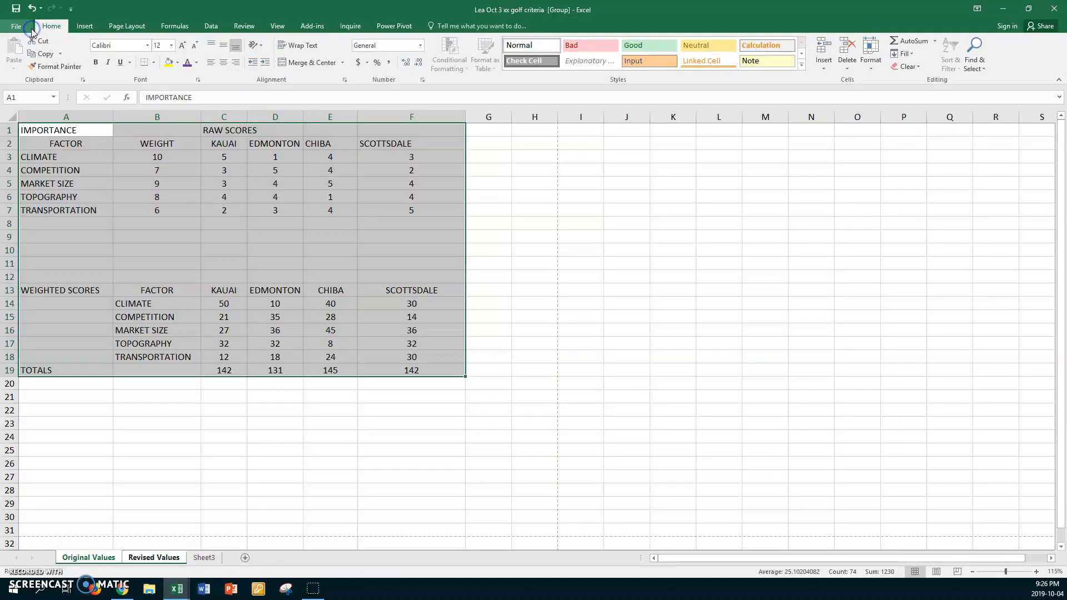
click(40, 115)
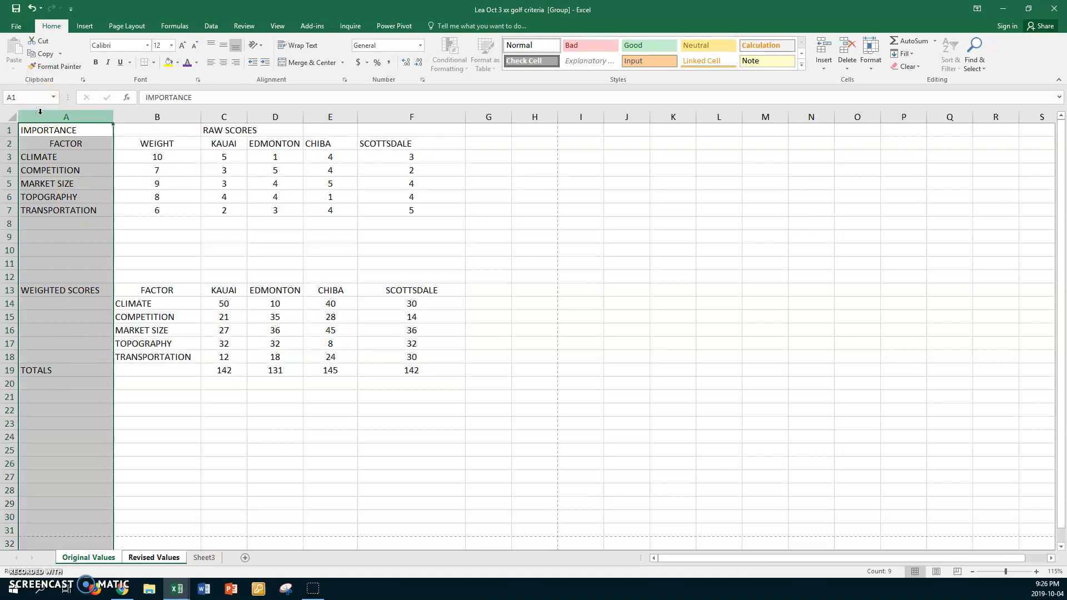
shift+click(433, 116)
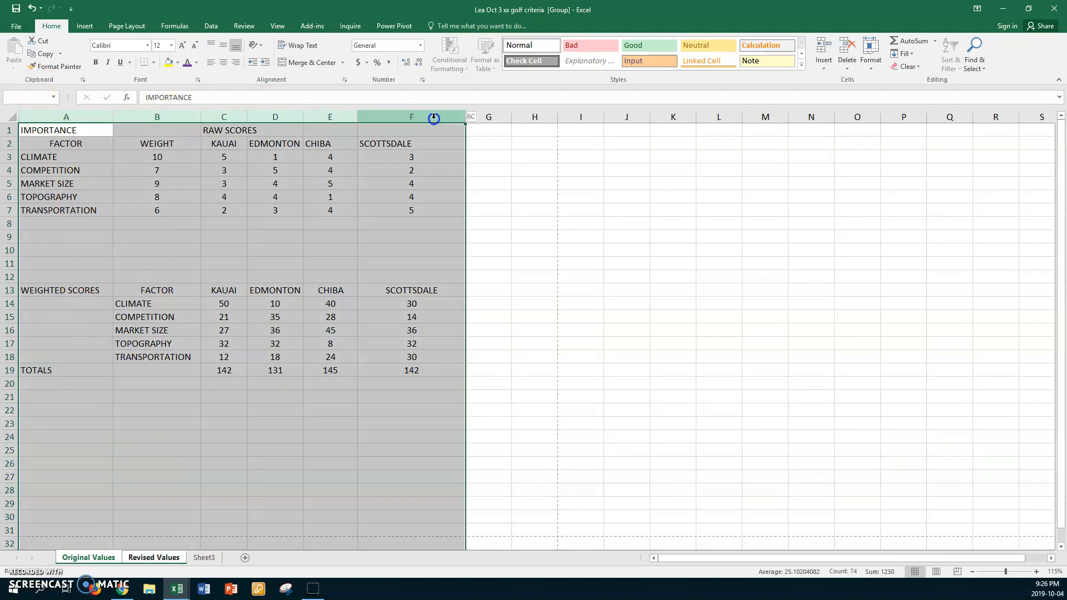
double_click(358, 116)
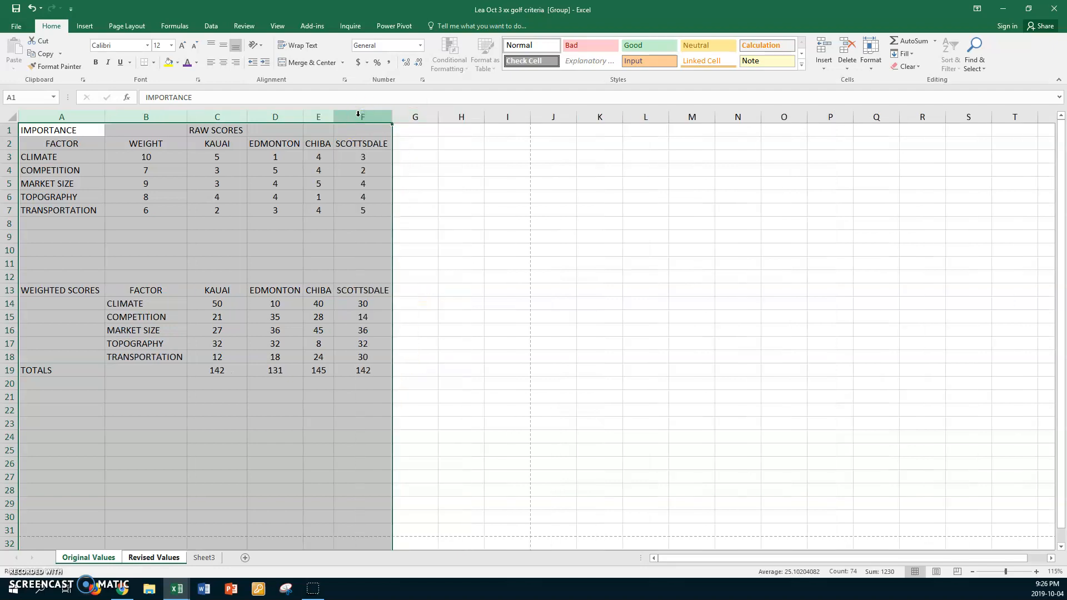
Preview the grouped sheets for printing and scale the Revised Values sheet to fit 1 page wide by 1 tall
click(16, 26)
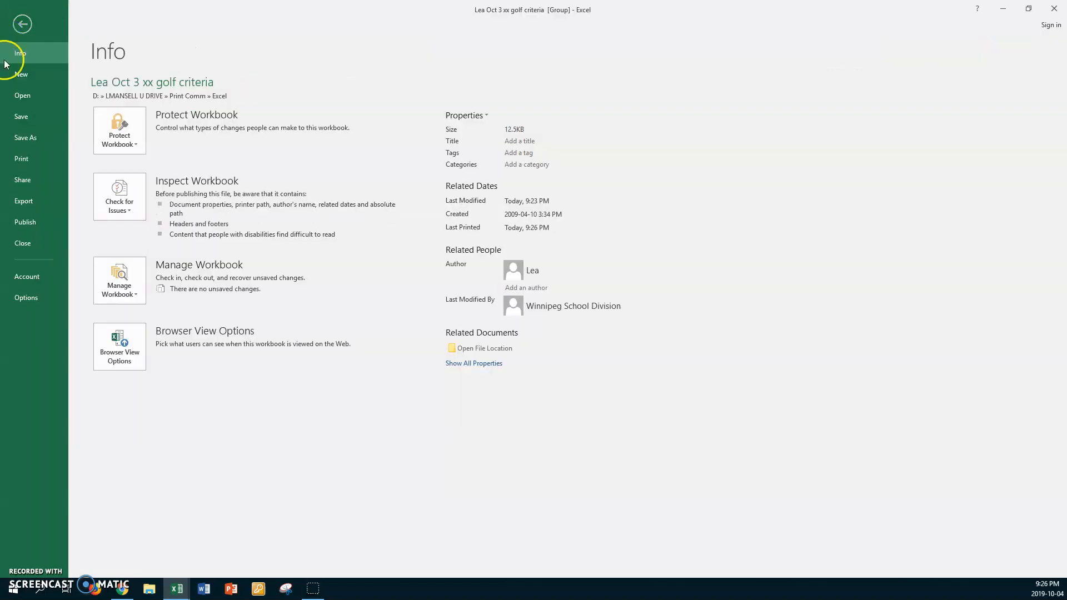
click(20, 159)
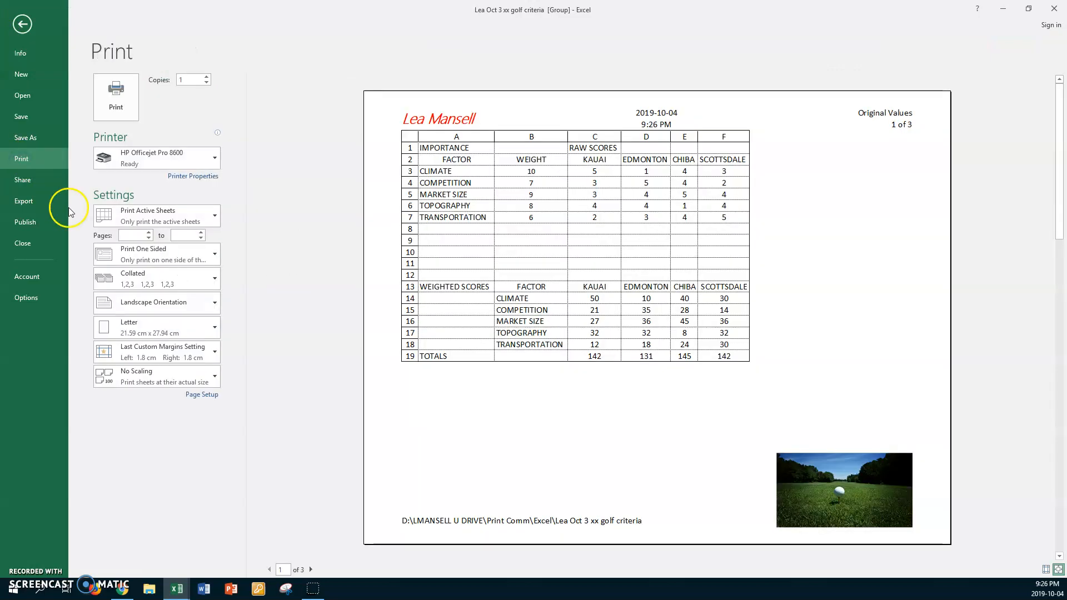
click(312, 569)
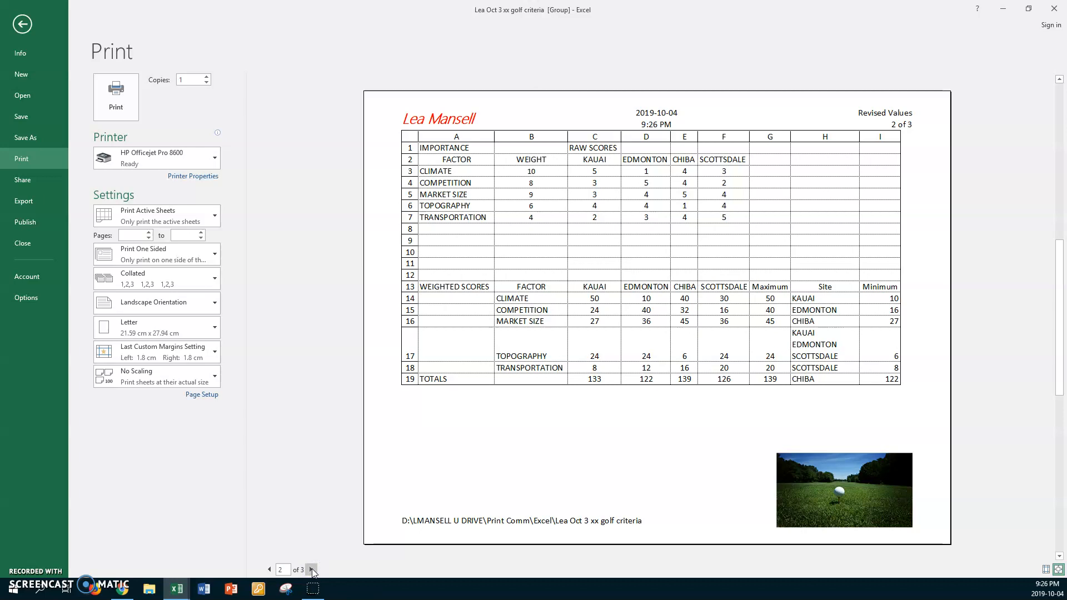
click(202, 394)
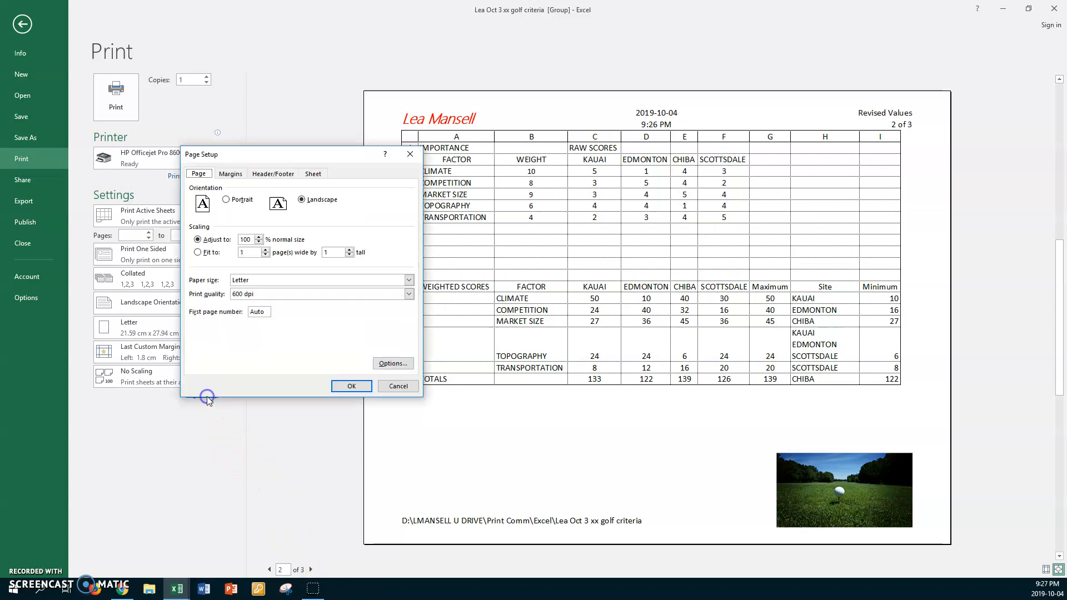
click(198, 252)
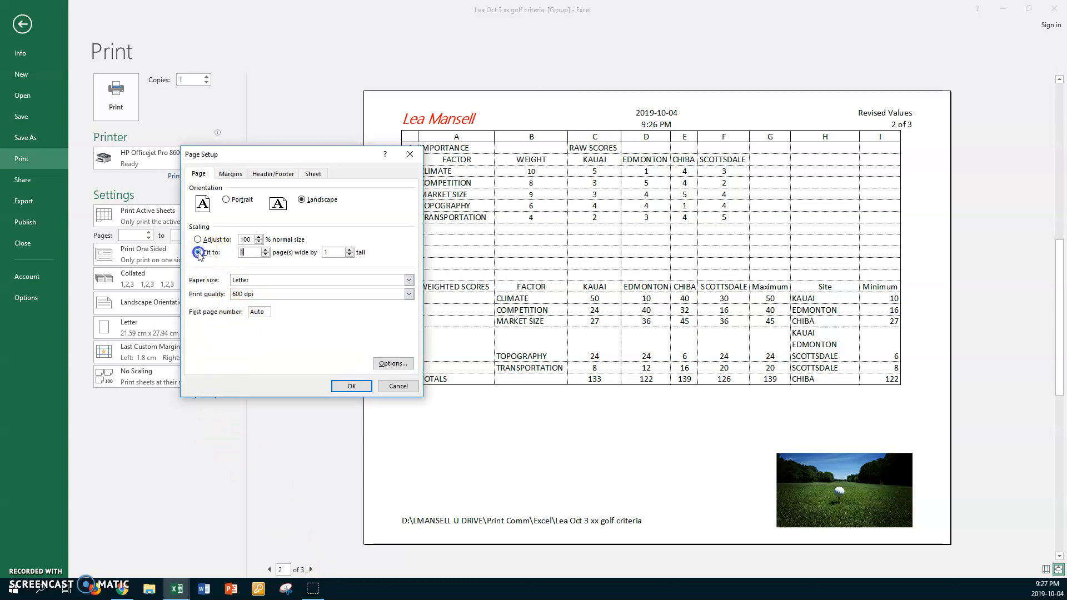
click(350, 388)
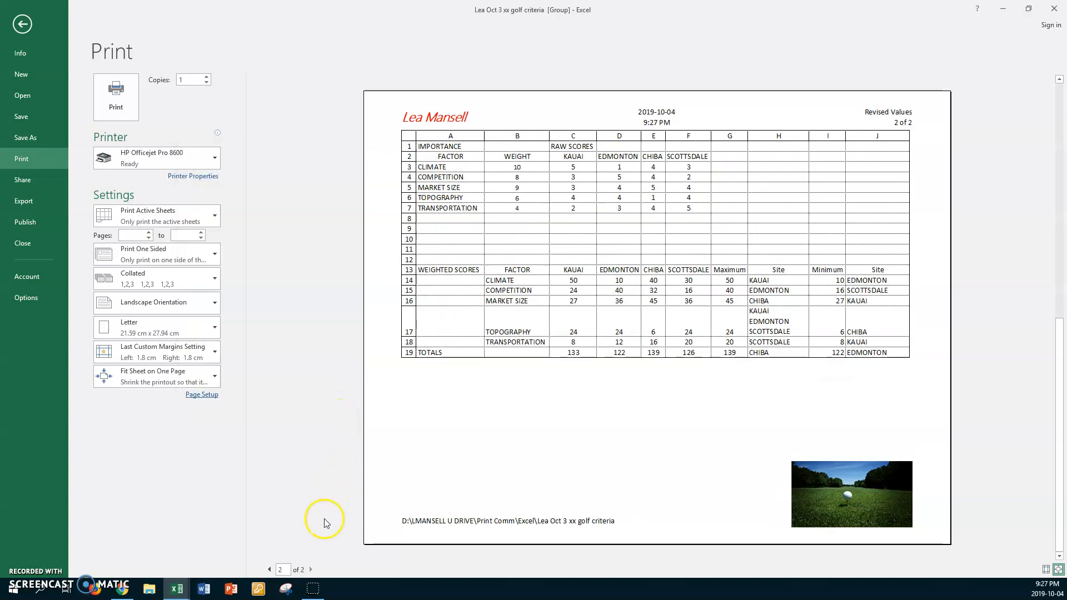
Check the print preview of the Original Values page and the Revised Values page
click(269, 569)
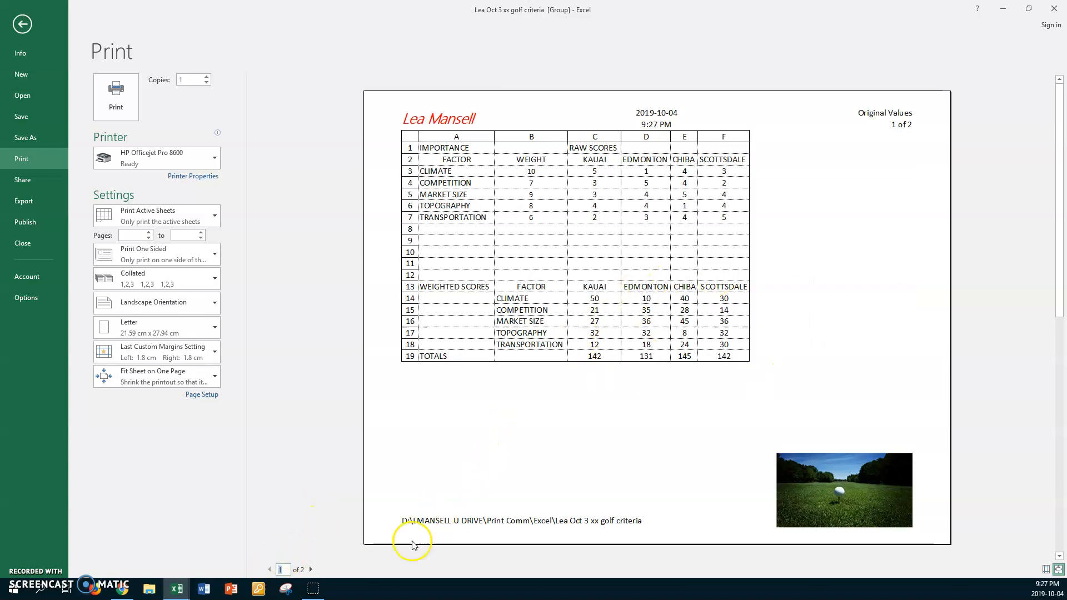
click(312, 569)
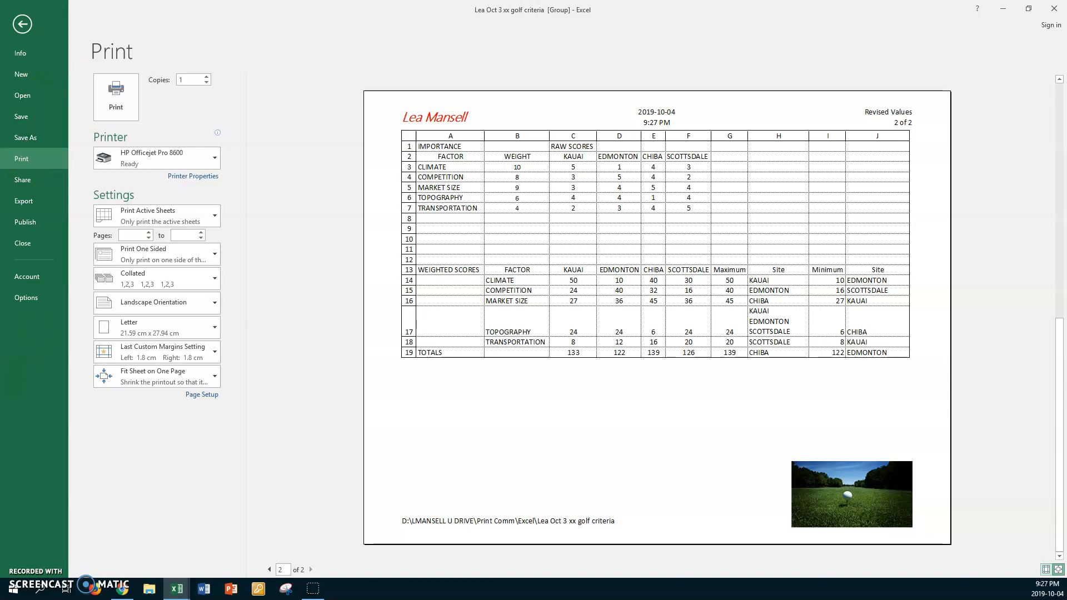
key(alt+p)
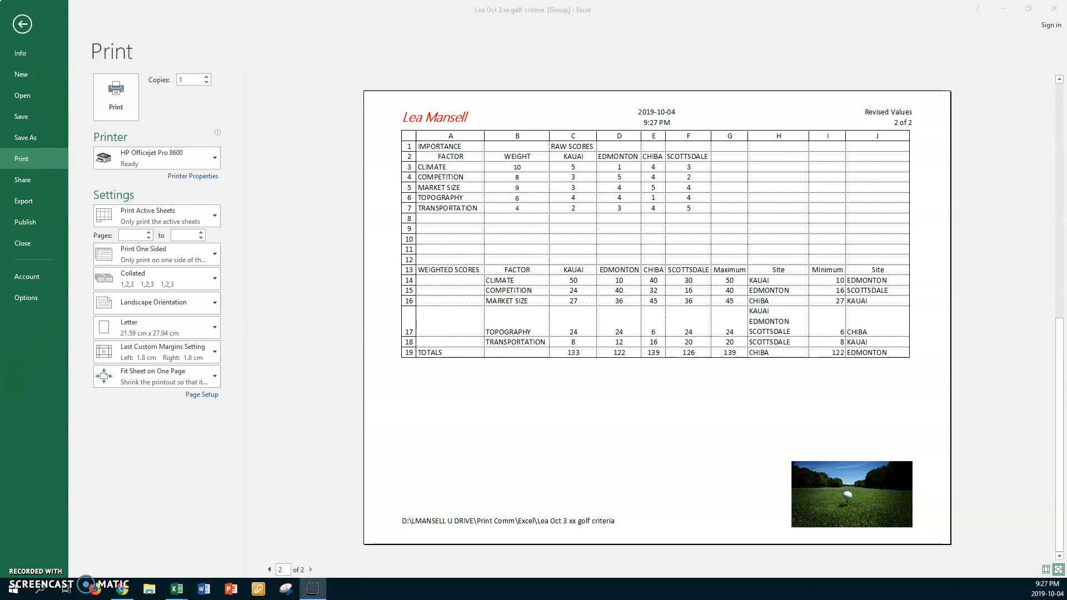